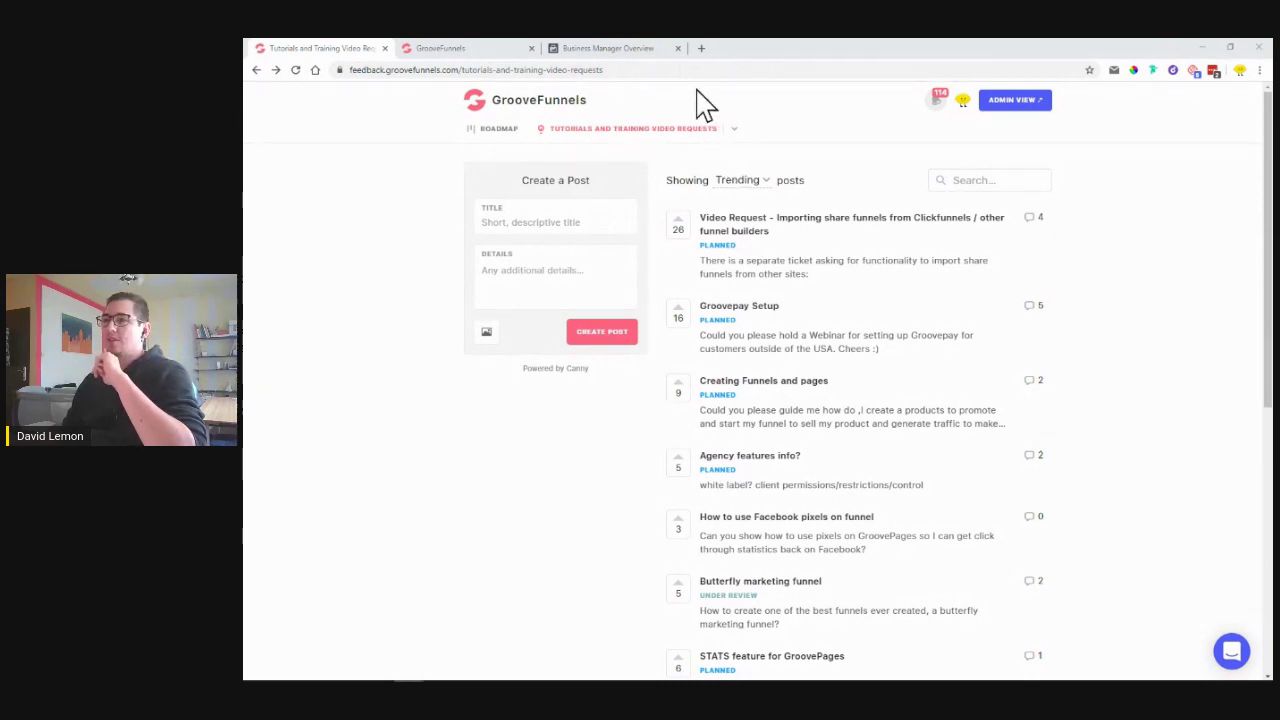
Load askgroove.net in a new browser tab and open the request "How to use Facebook pixels on funnel".
click(701, 48)
text(ask)
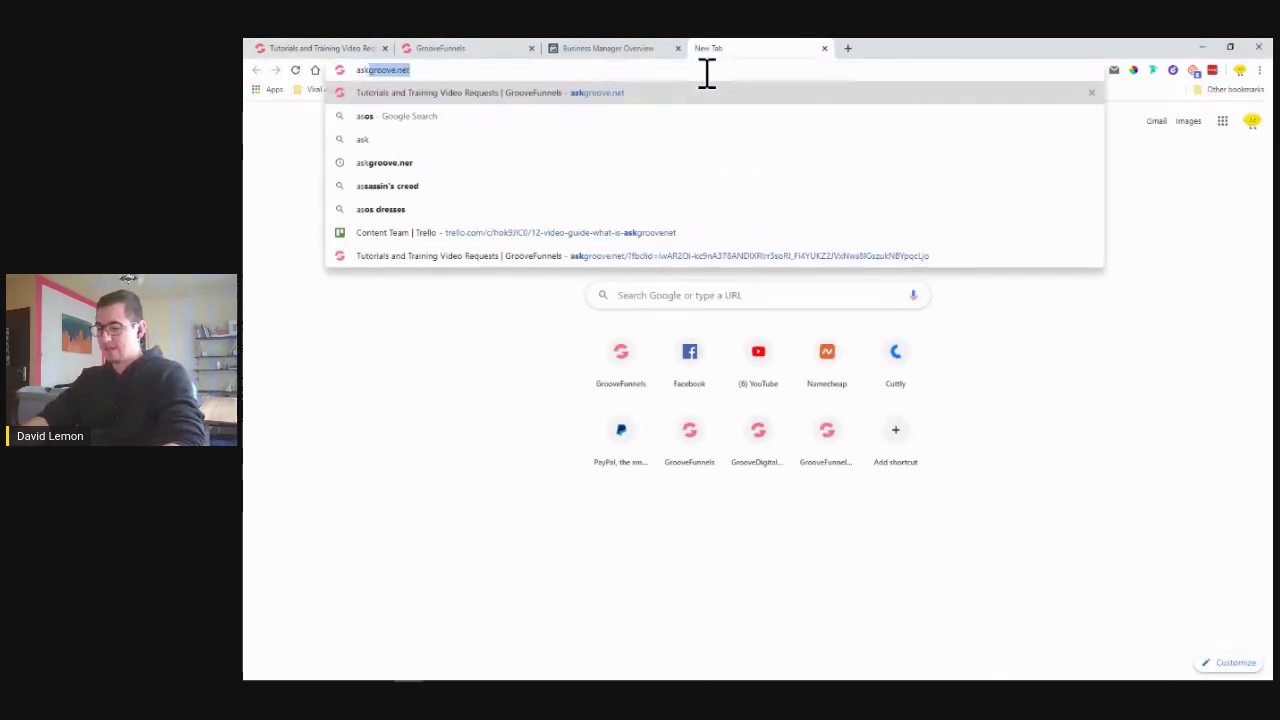
text(groove.net)
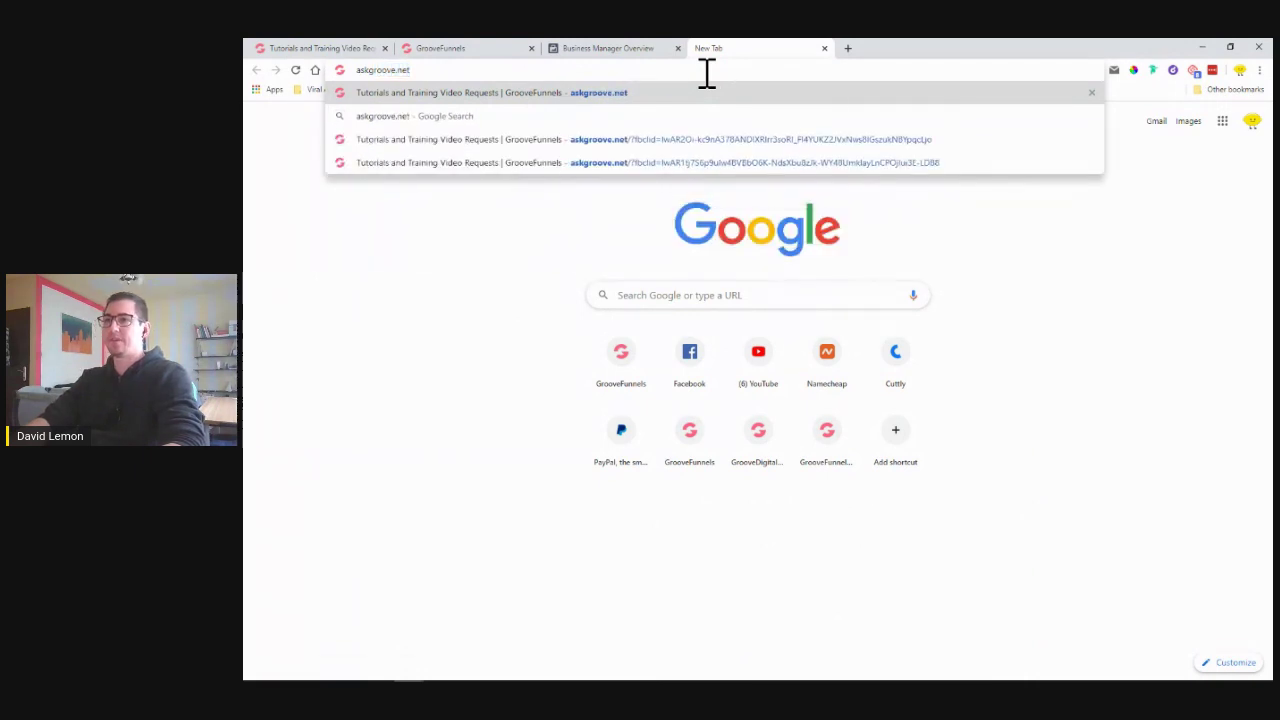
key(Return)
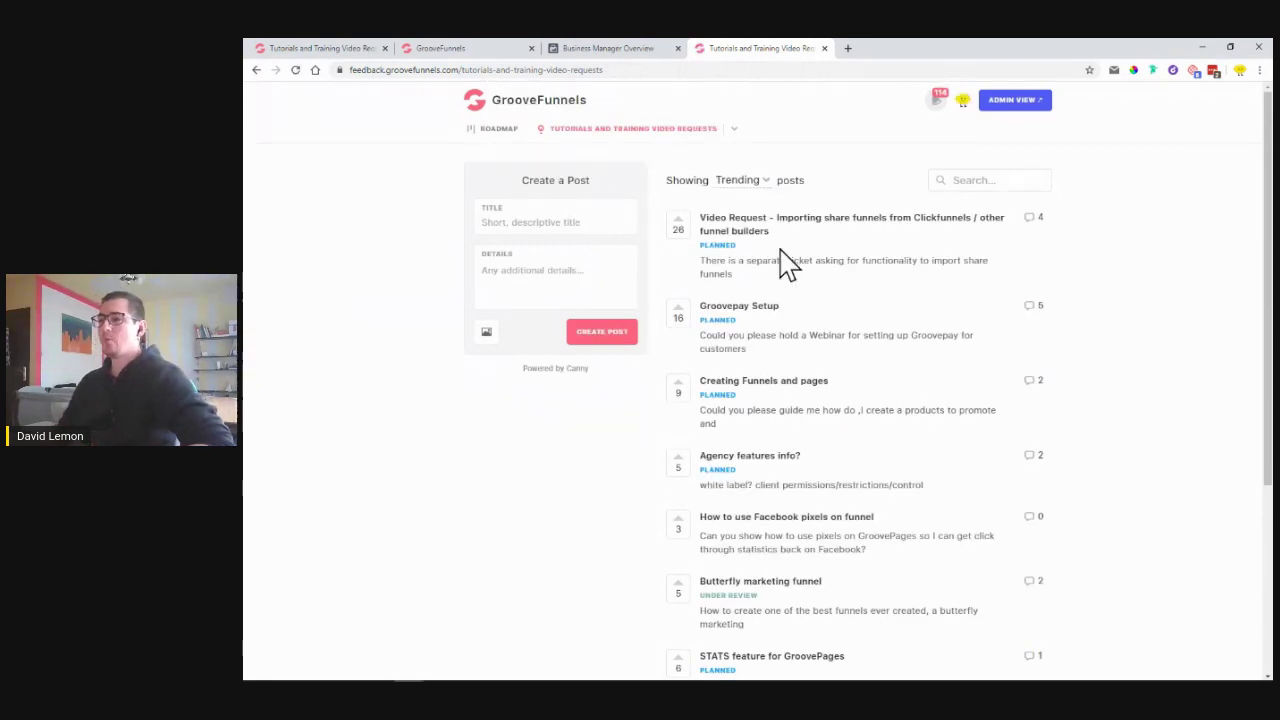
click(521, 222)
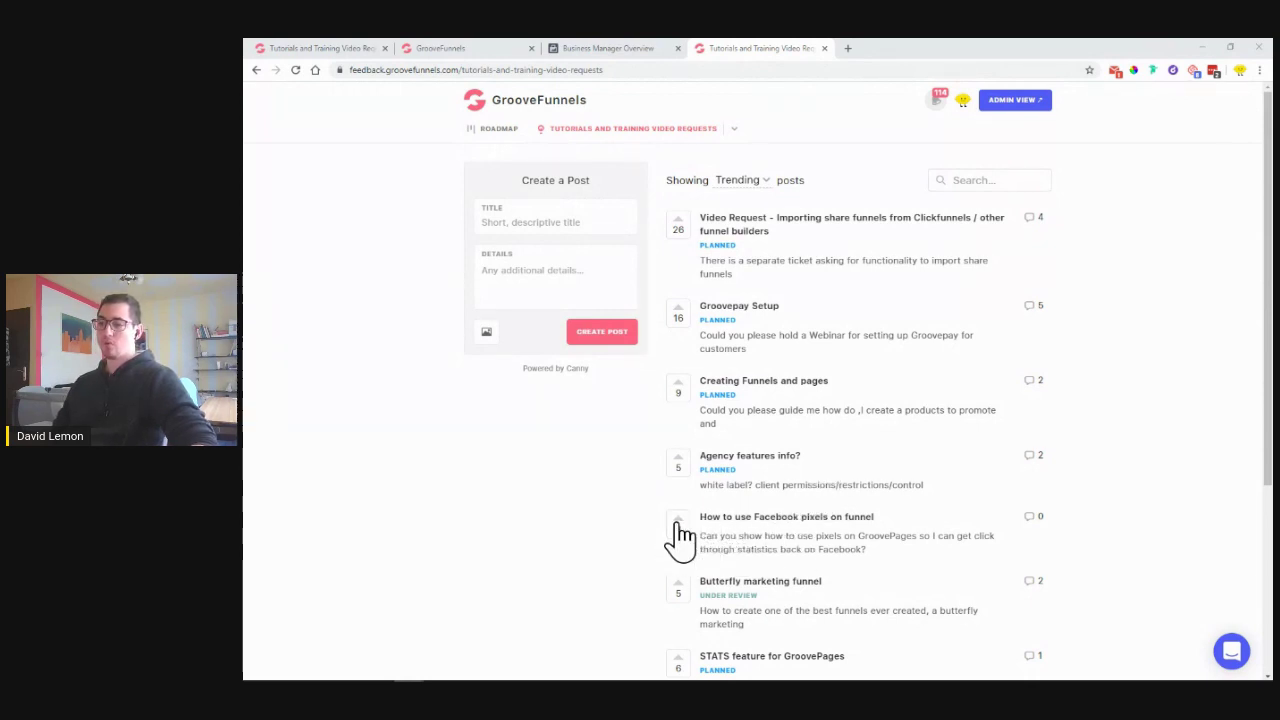
click(738, 543)
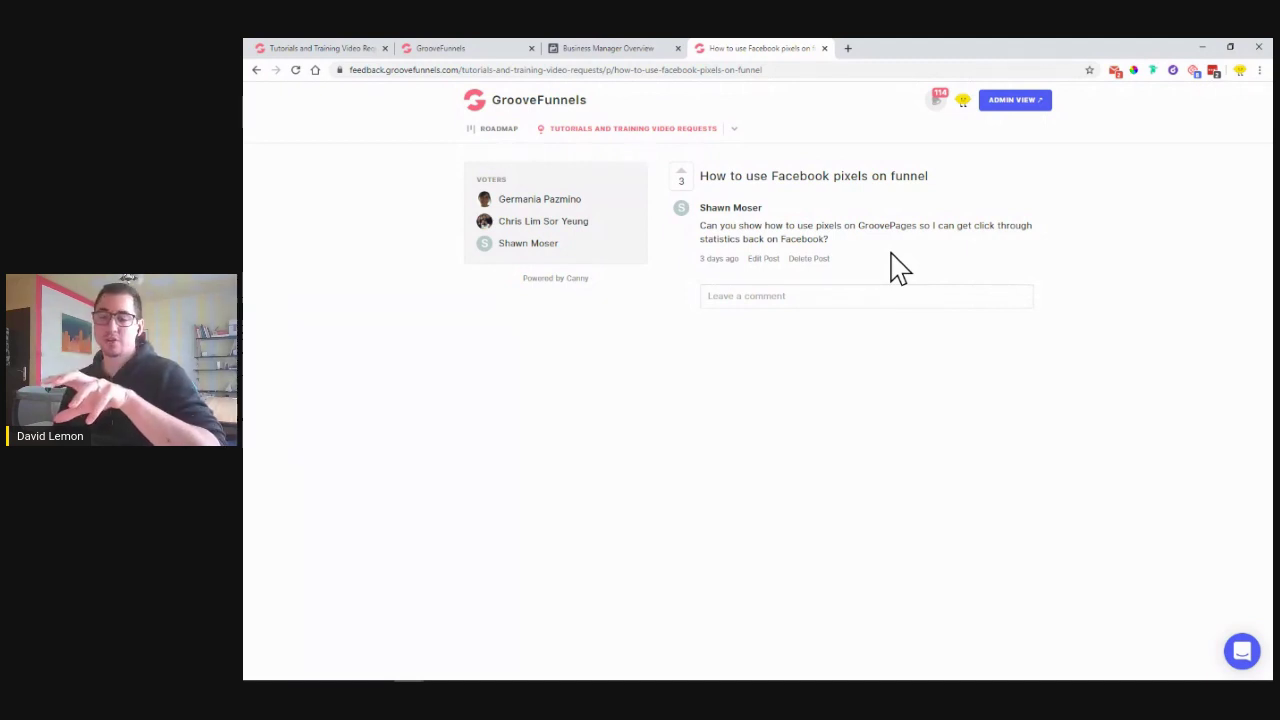
Return to the GrooveFunnels sites, open the first "My new site" in the editor and look over its landing page.
click(608, 48)
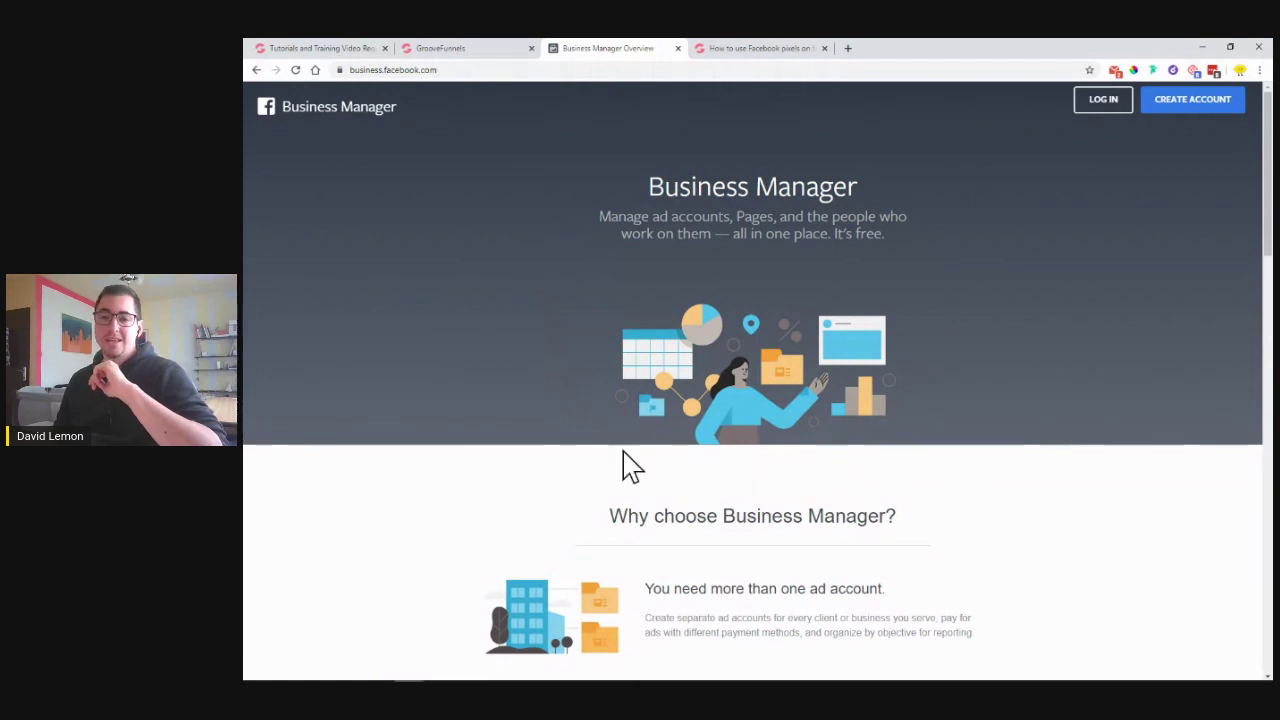
click(486, 48)
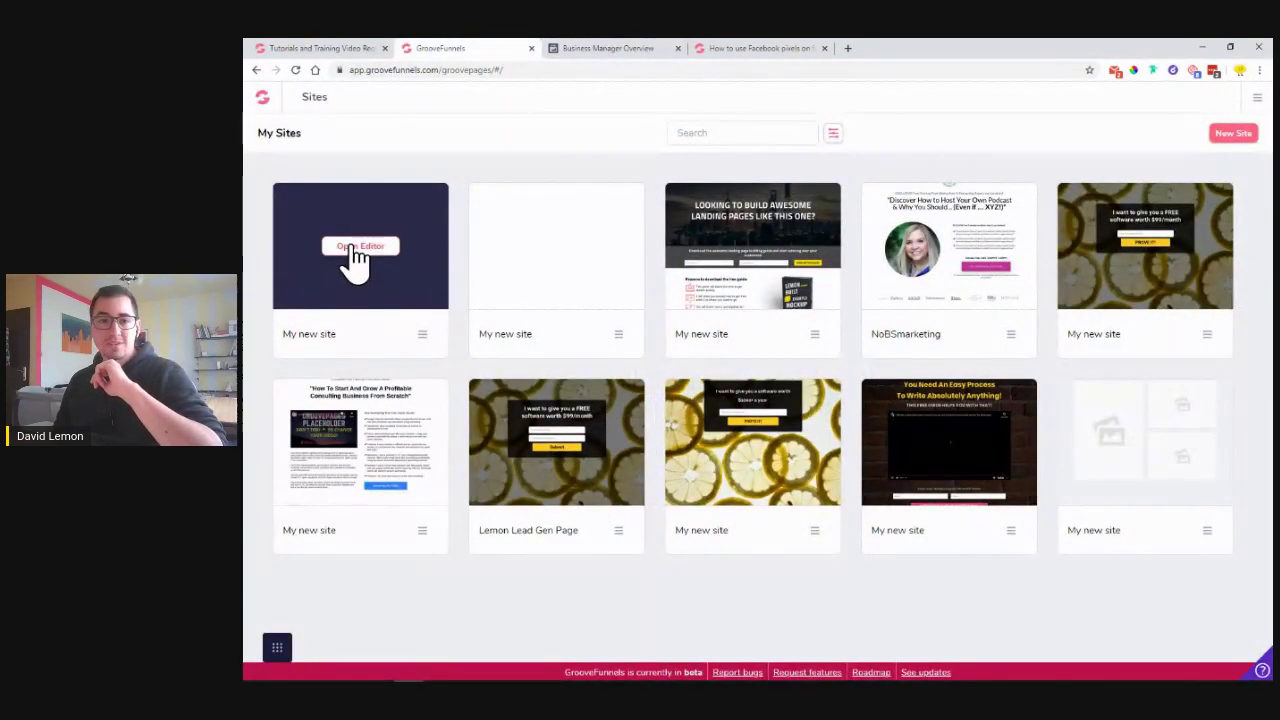
click(357, 250)
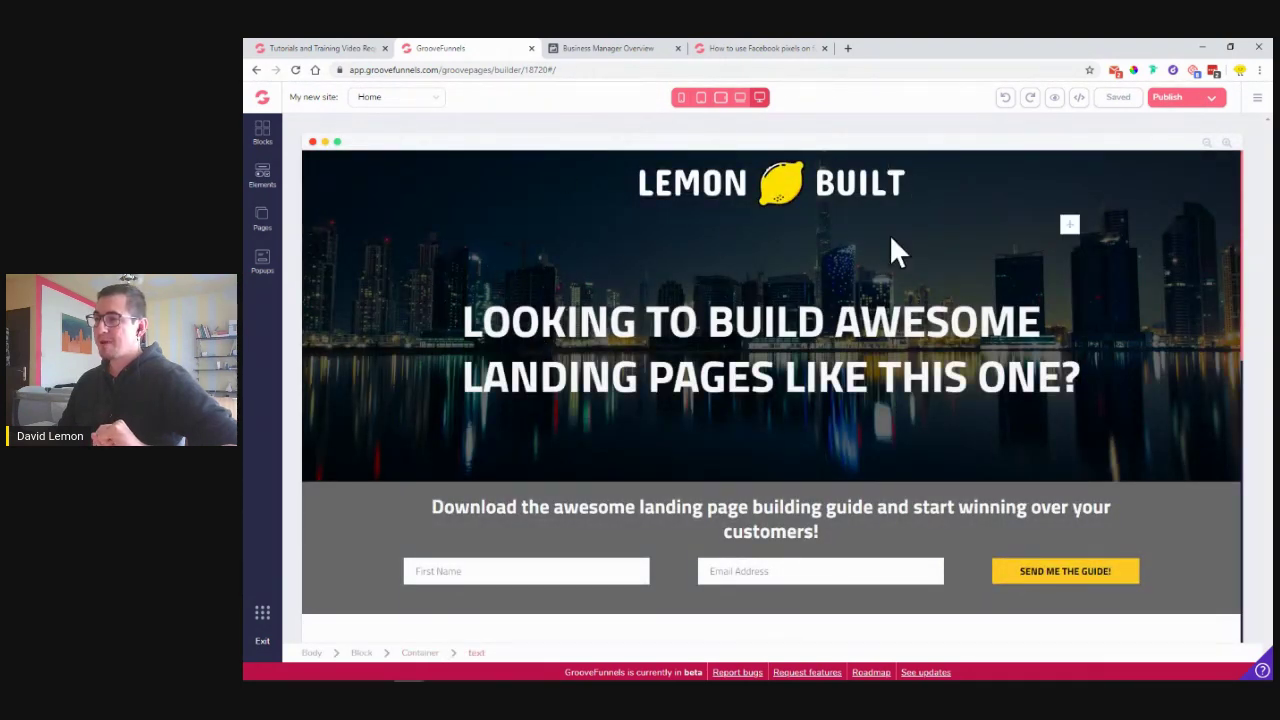
scroll(812, 185, down, 3)
scroll(812, 205, down, 10)
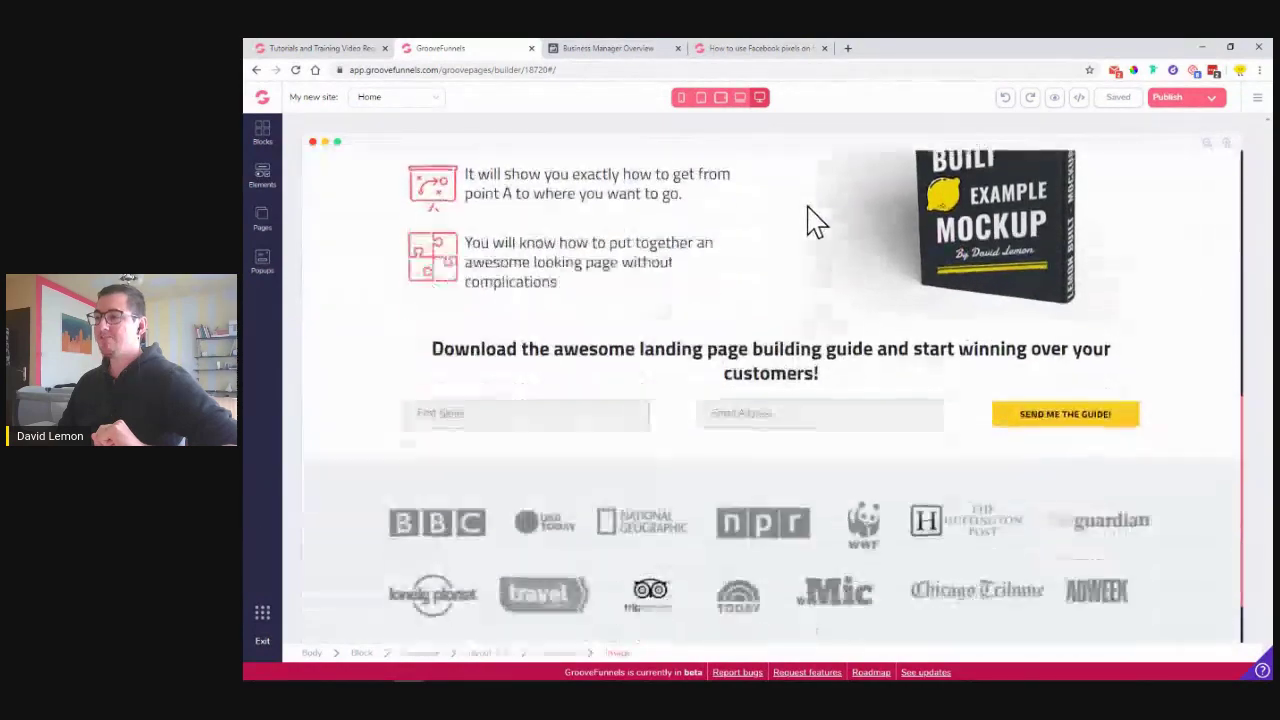
scroll(737, 280, up, 12)
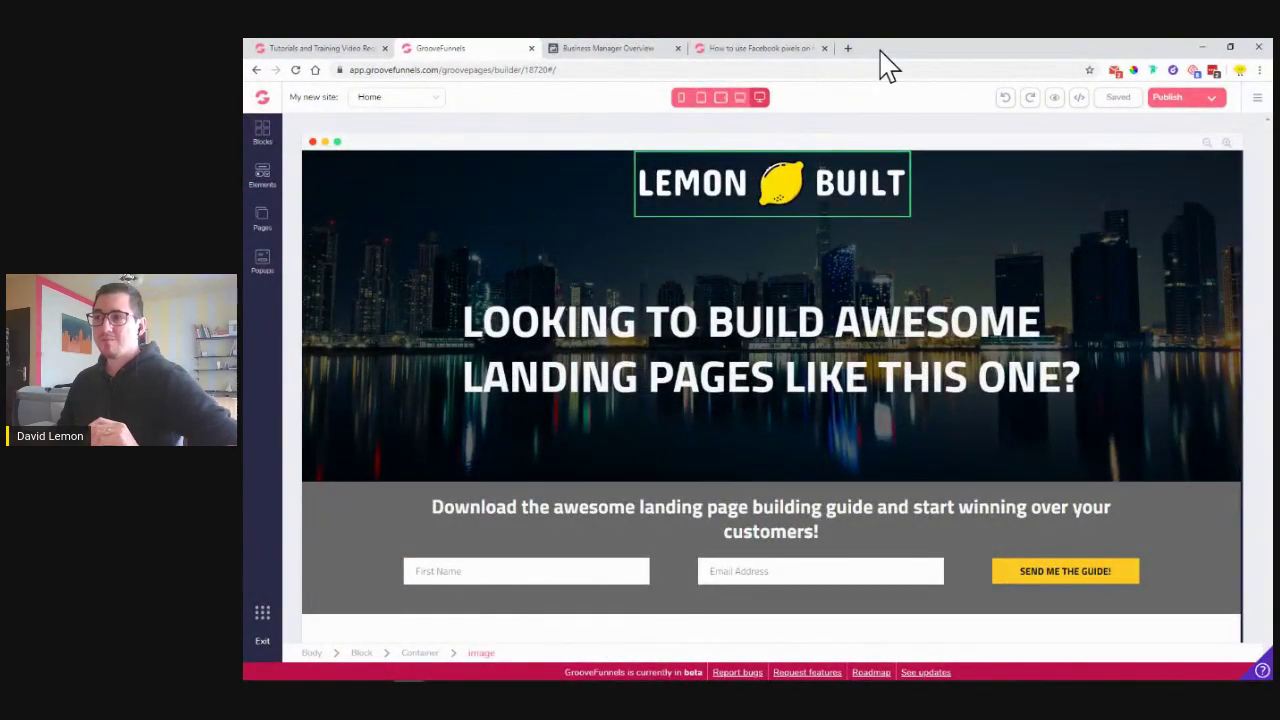
Open YouTube in a new browser tab through a web search for "you".
click(847, 48)
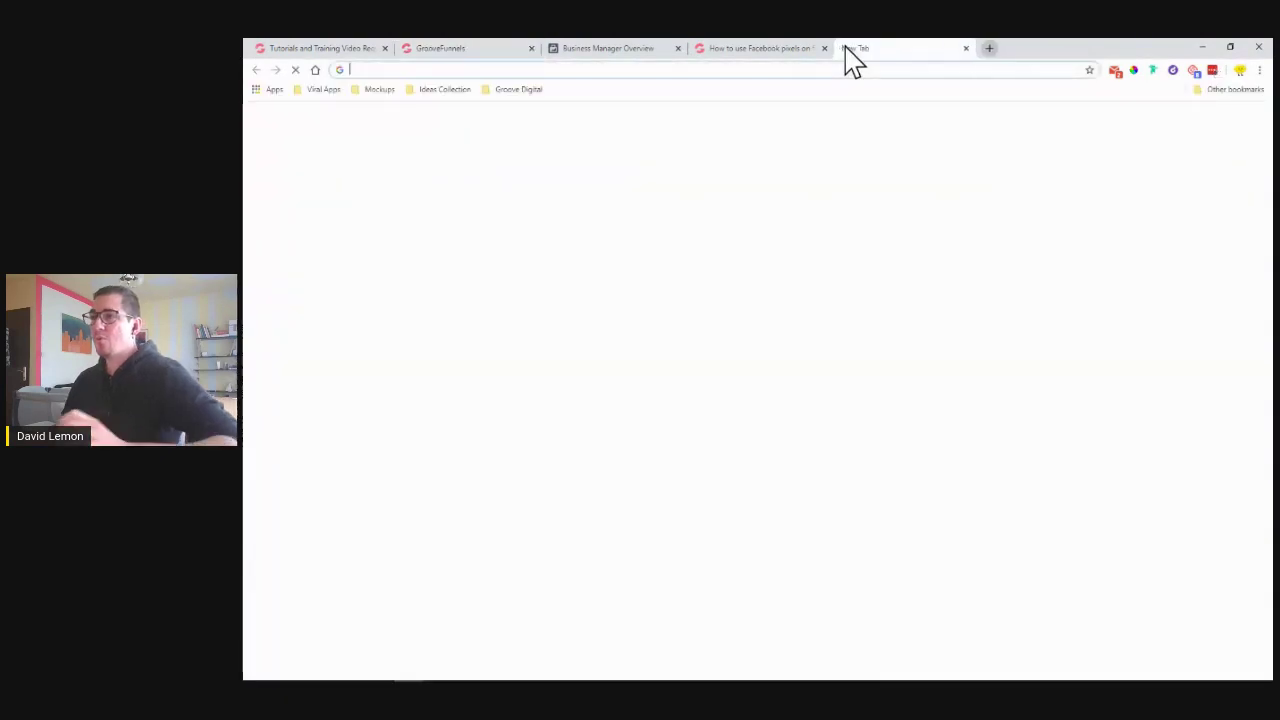
text(youb)
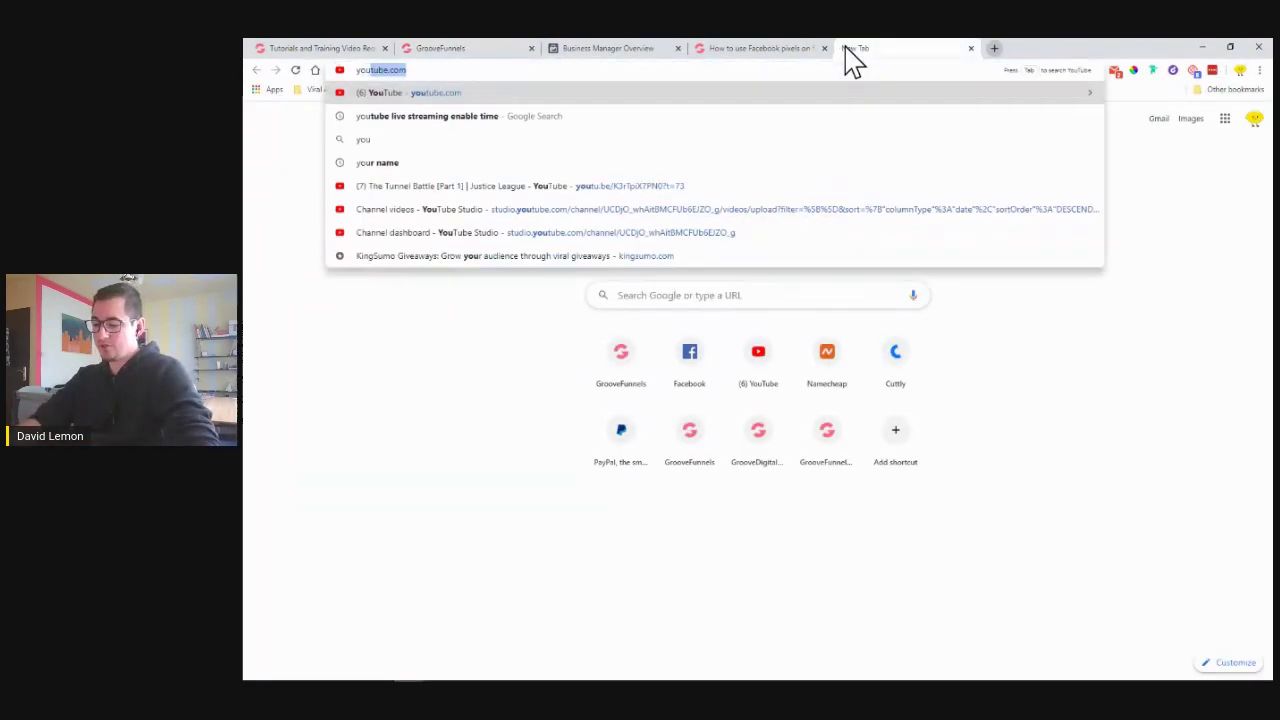
key(BackSpace)
key(Down)
key(Down)
key(Up)
key(Up)
key(Return)
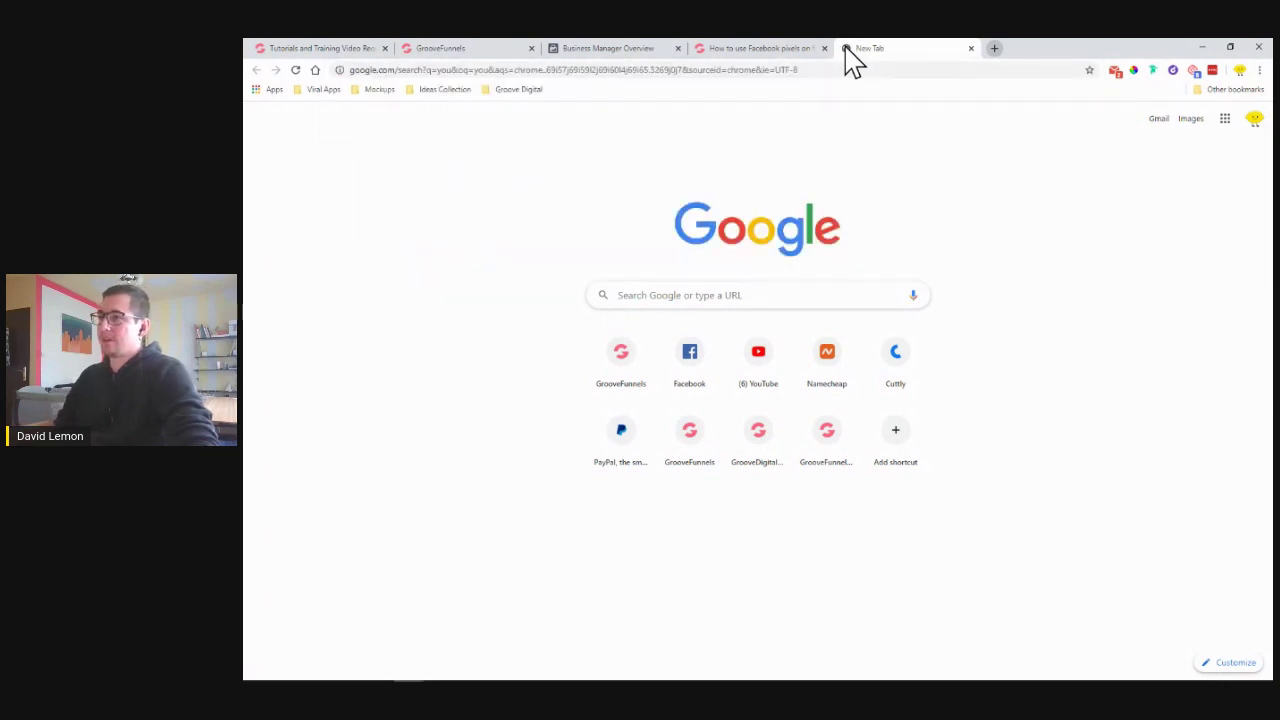
click(820, 72)
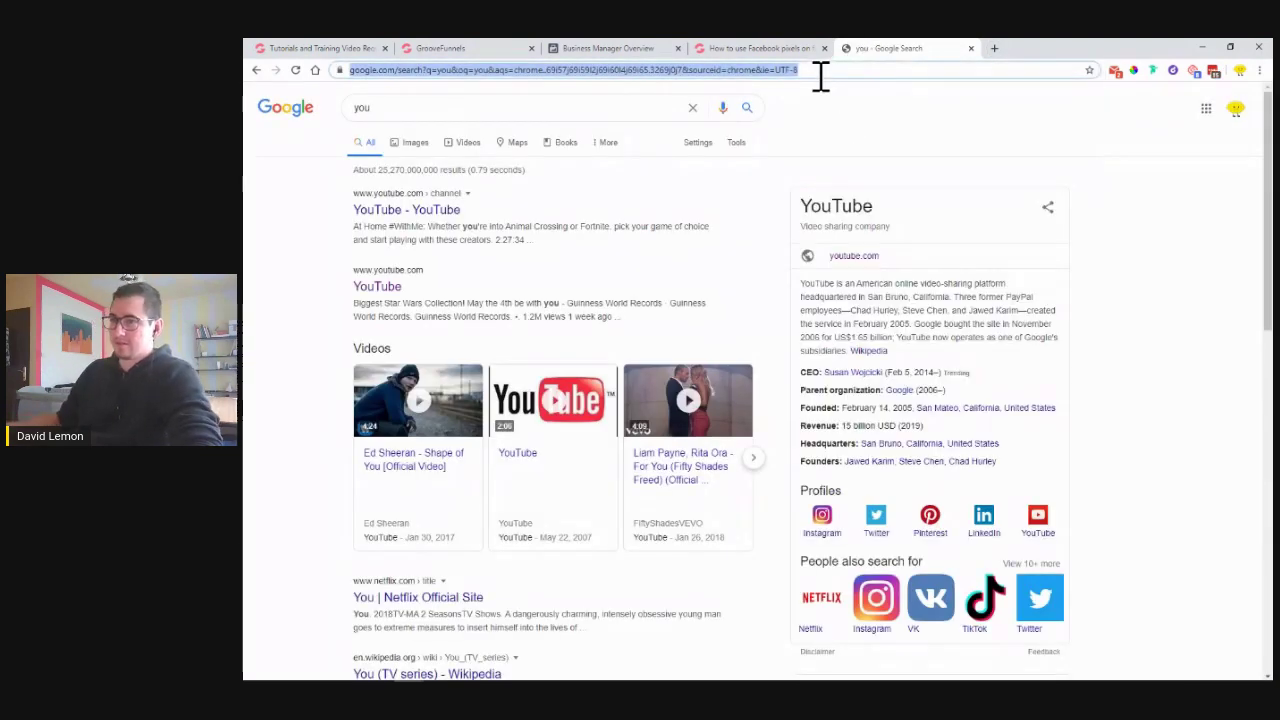
click(388, 288)
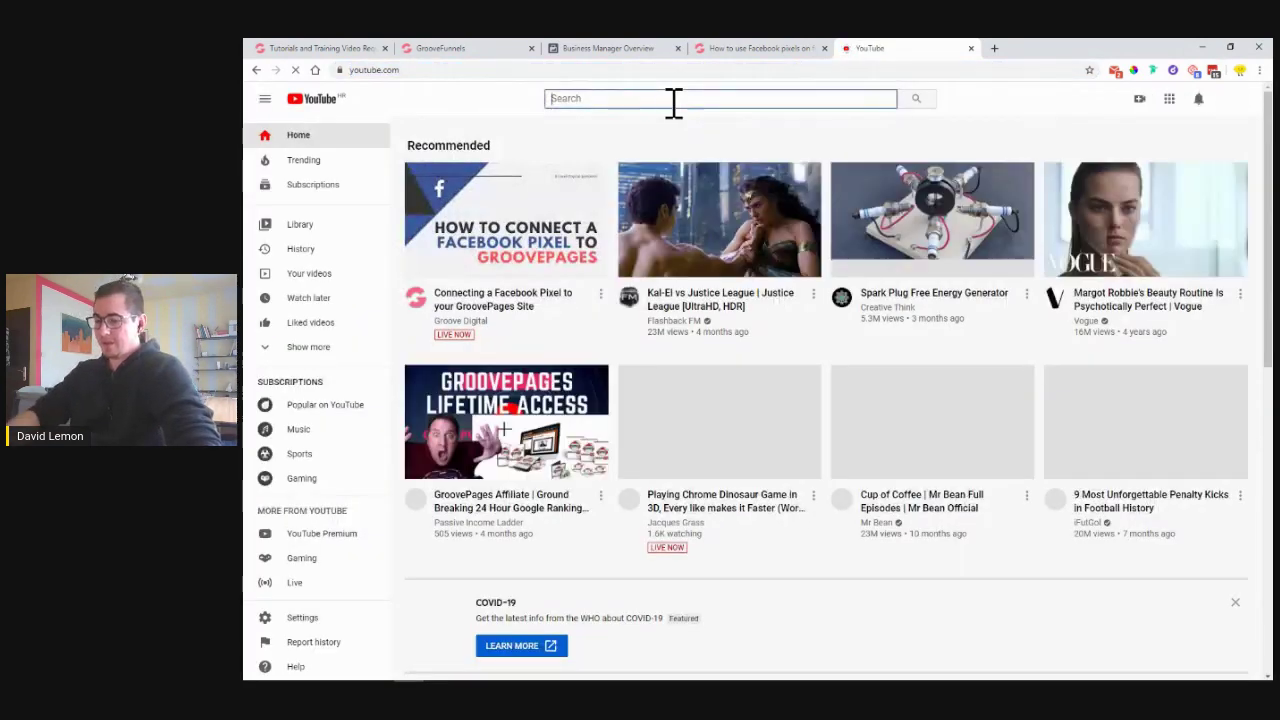
Search YouTube for "groove digital", view the Groove Digital channel that has 33 videos, and close the YouTube page.
text(groovedi)
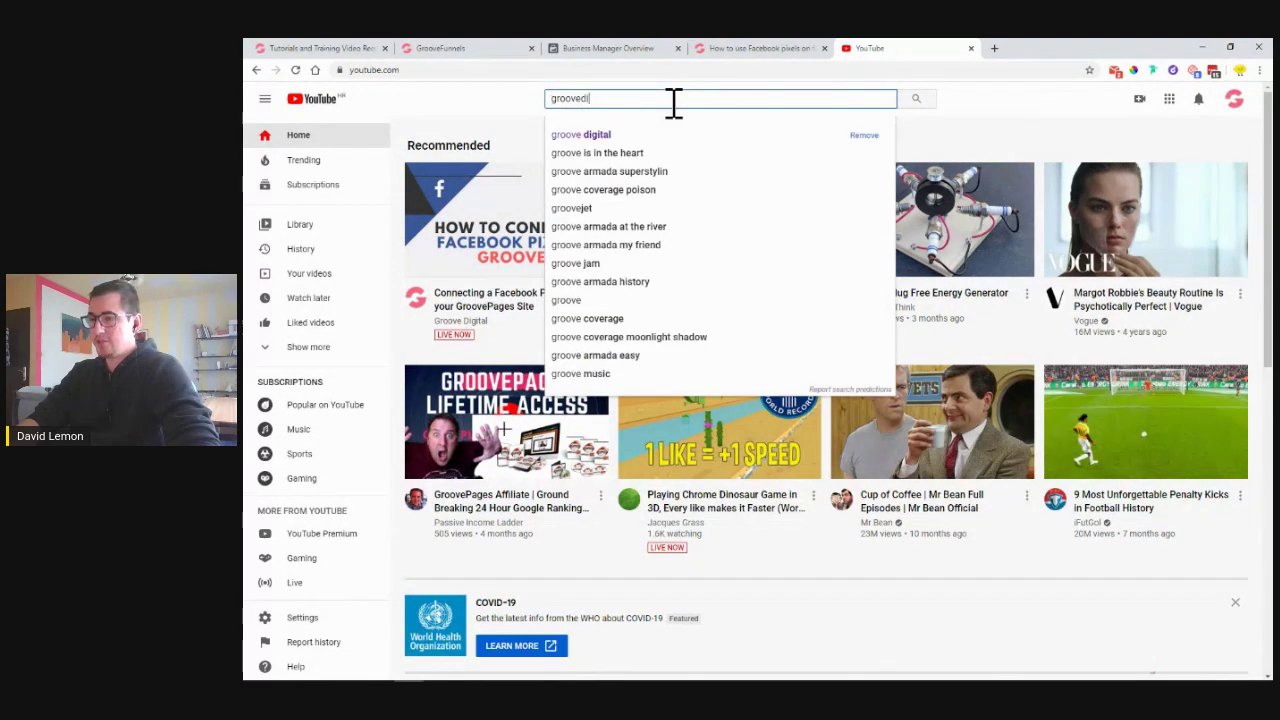
text(gital)
key(Down)
key(Return)
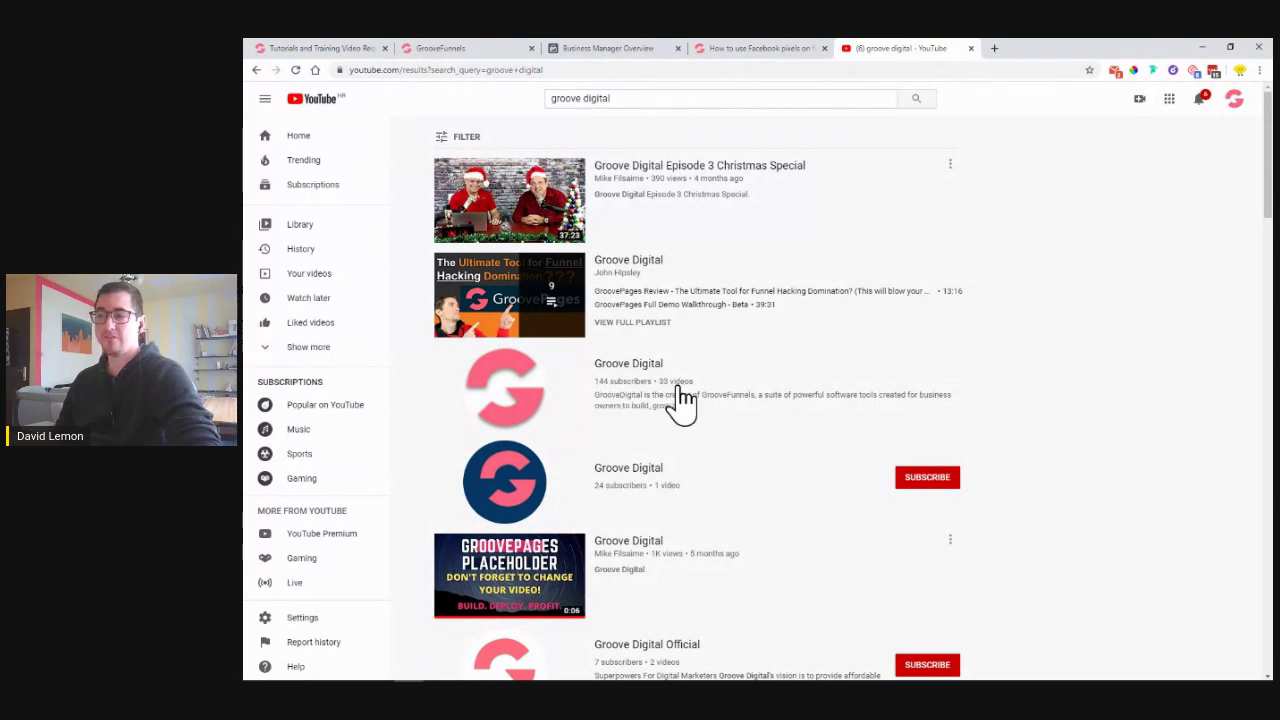
mouse_move(680, 679)
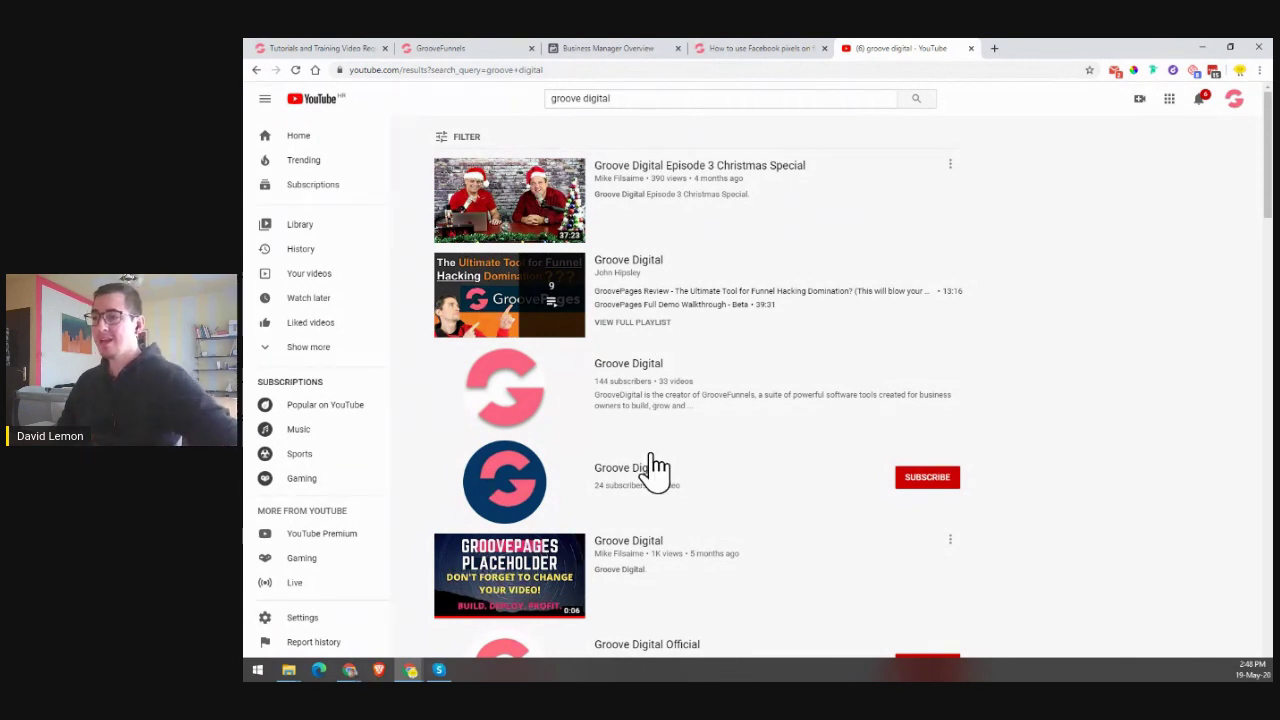
click(620, 370)
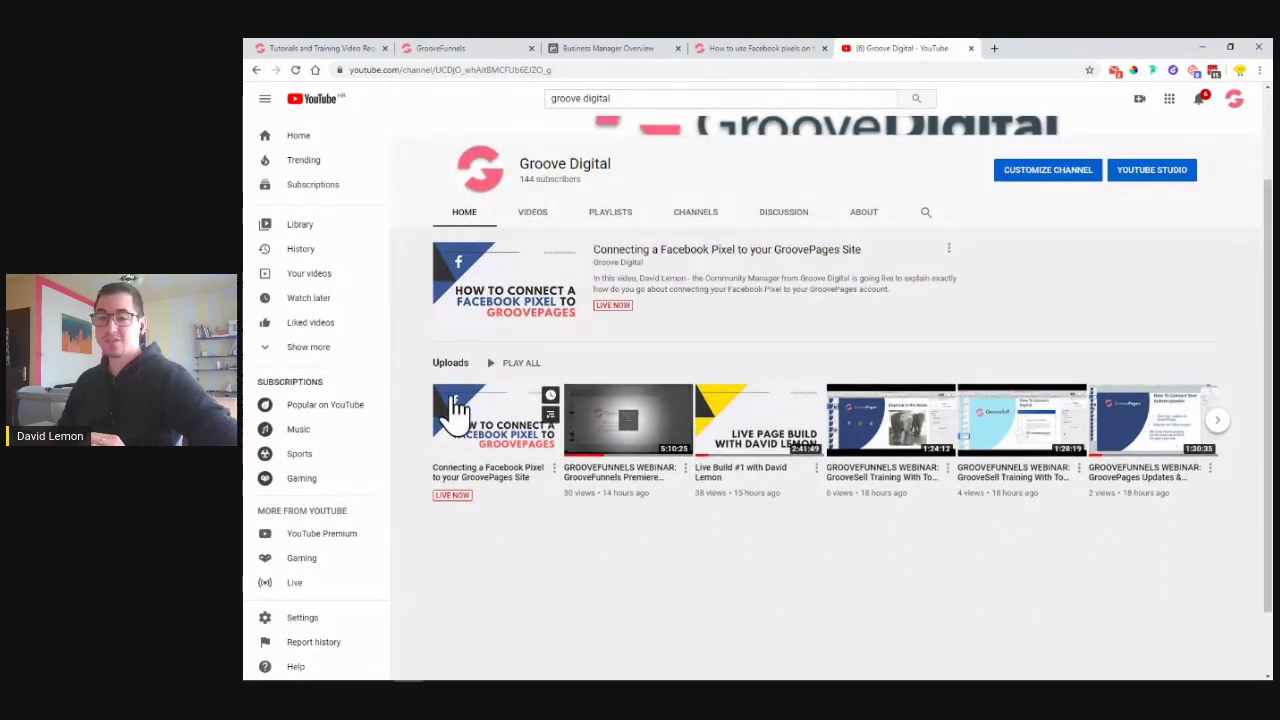
scroll(775, 330, up, 2)
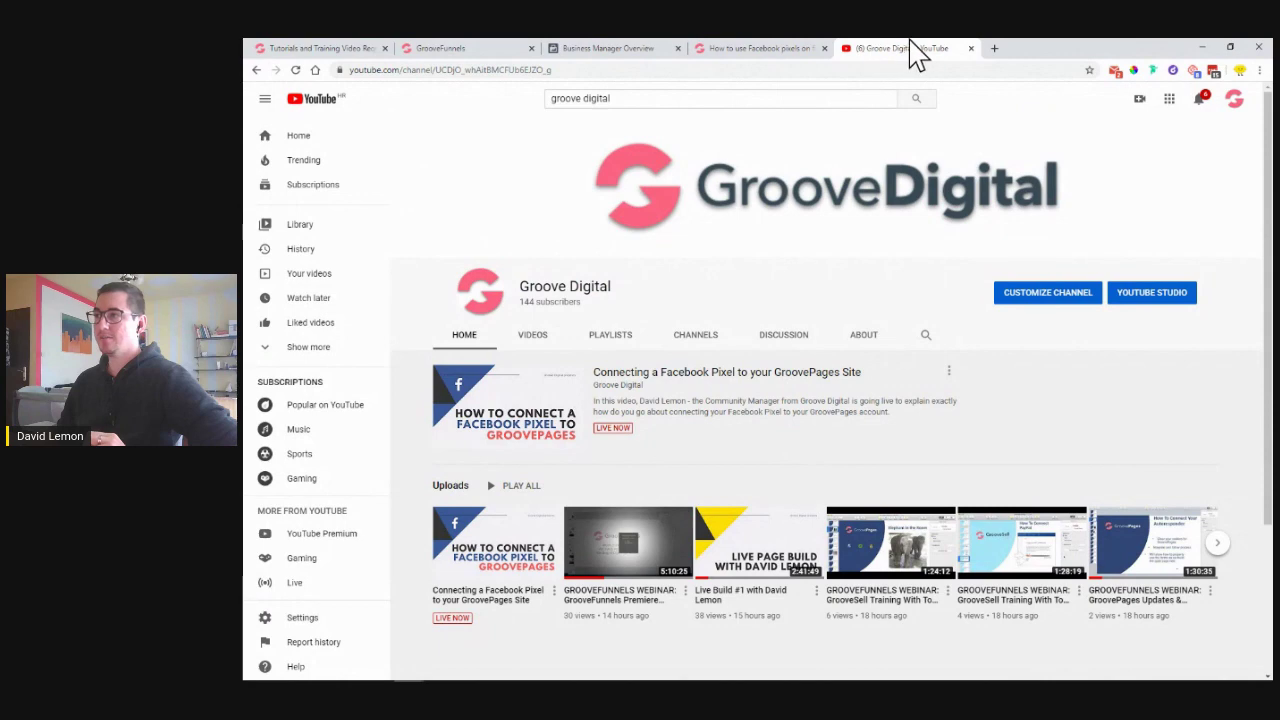
click(971, 48)
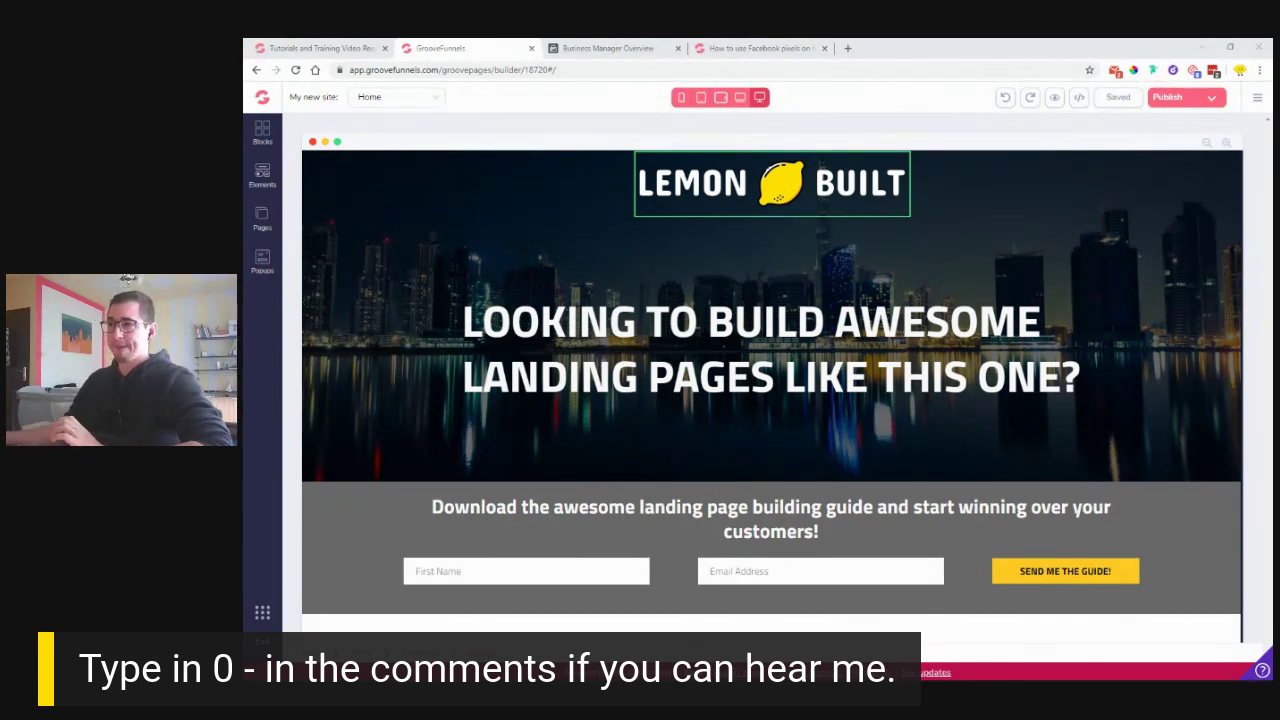
scroll(921, 225, down, 4)
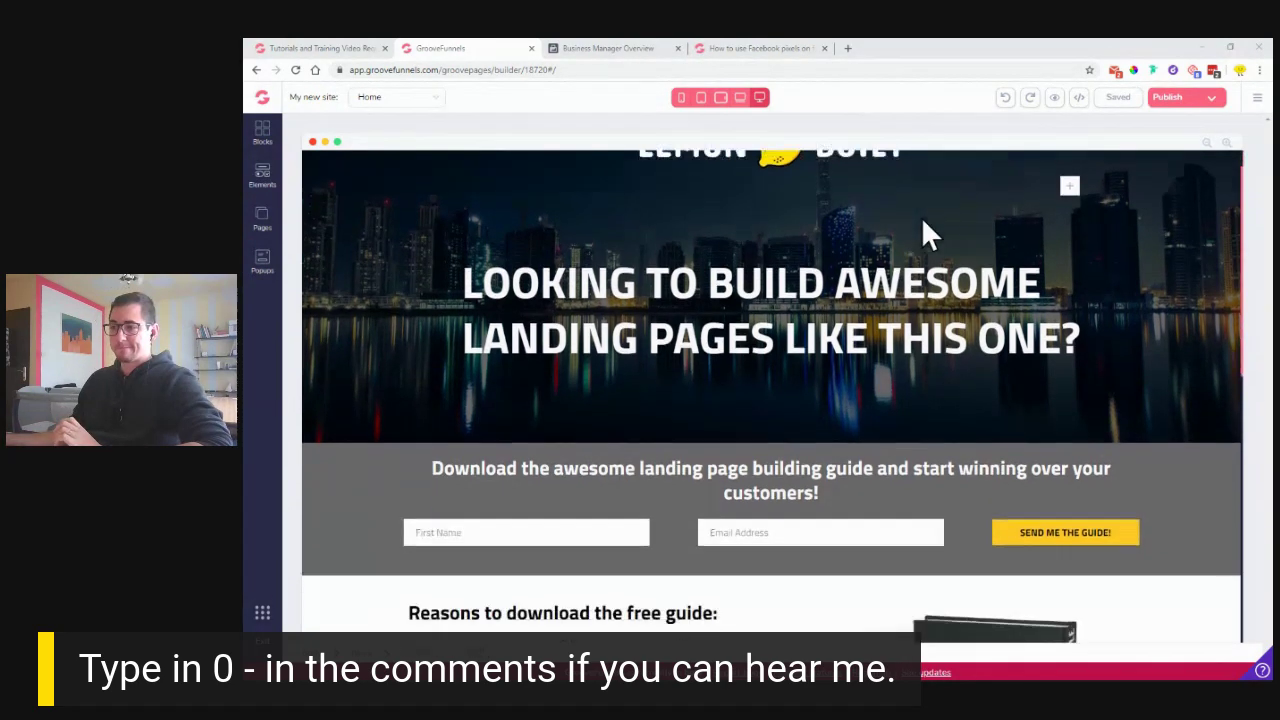
scroll(923, 222, up, 2)
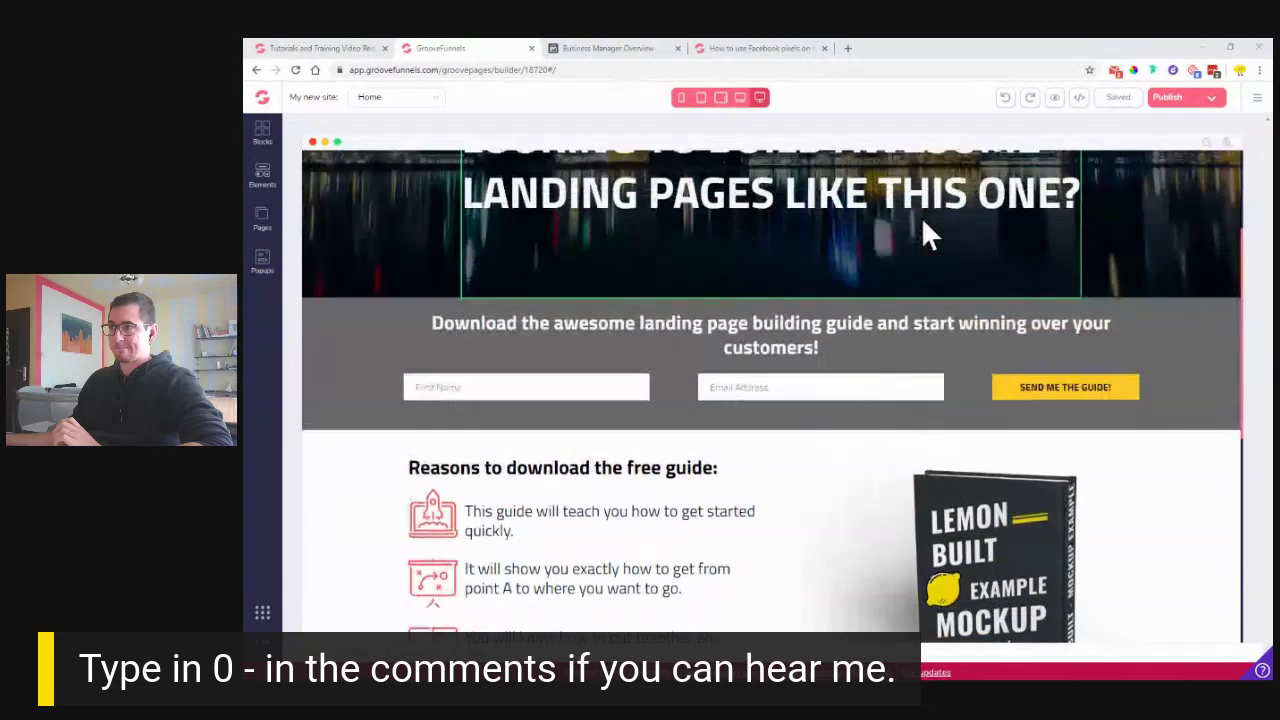
scroll(921, 217, up, 1)
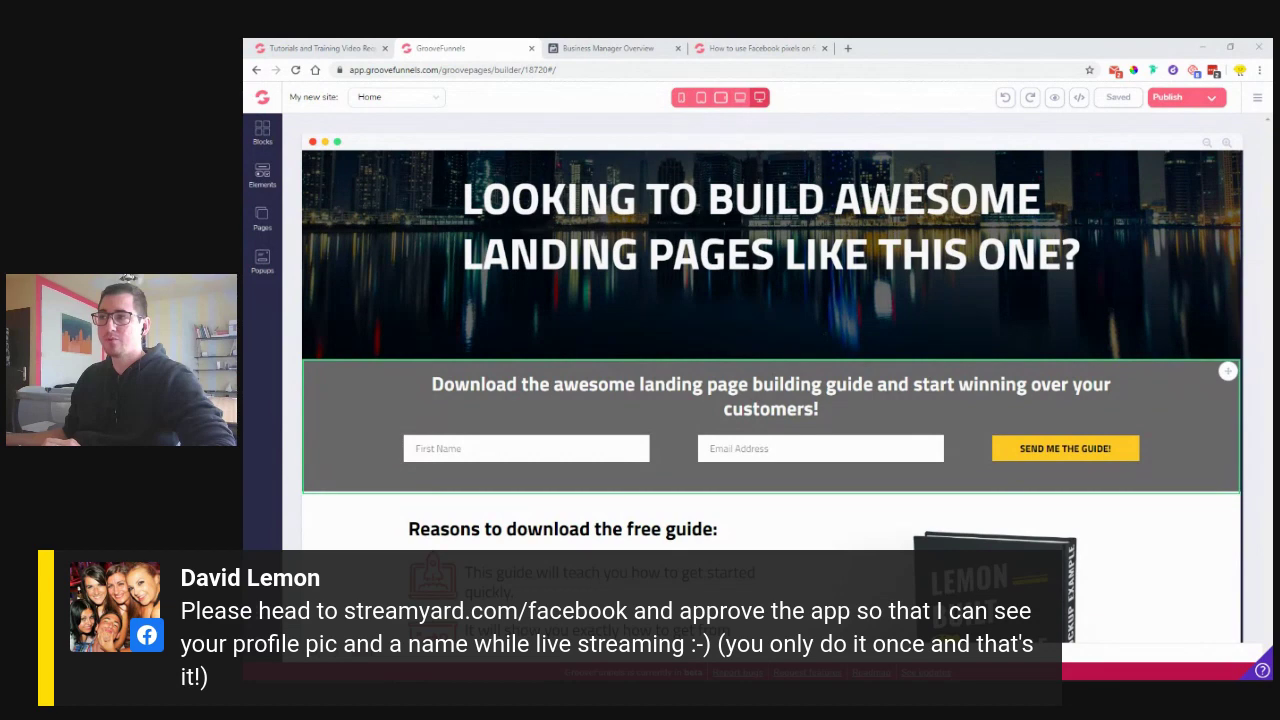
View the Facebook comment access page at streamyard.com/facebook in a new browser tab and close it.
click(848, 49)
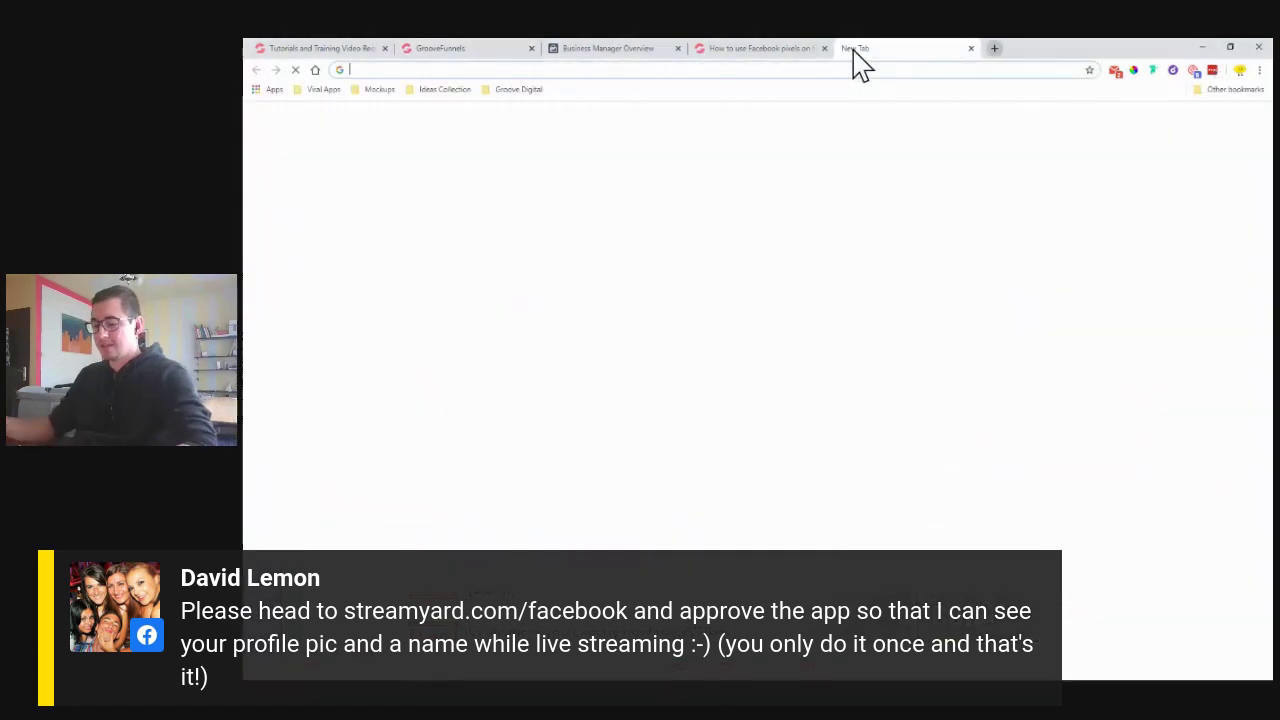
text(ste)
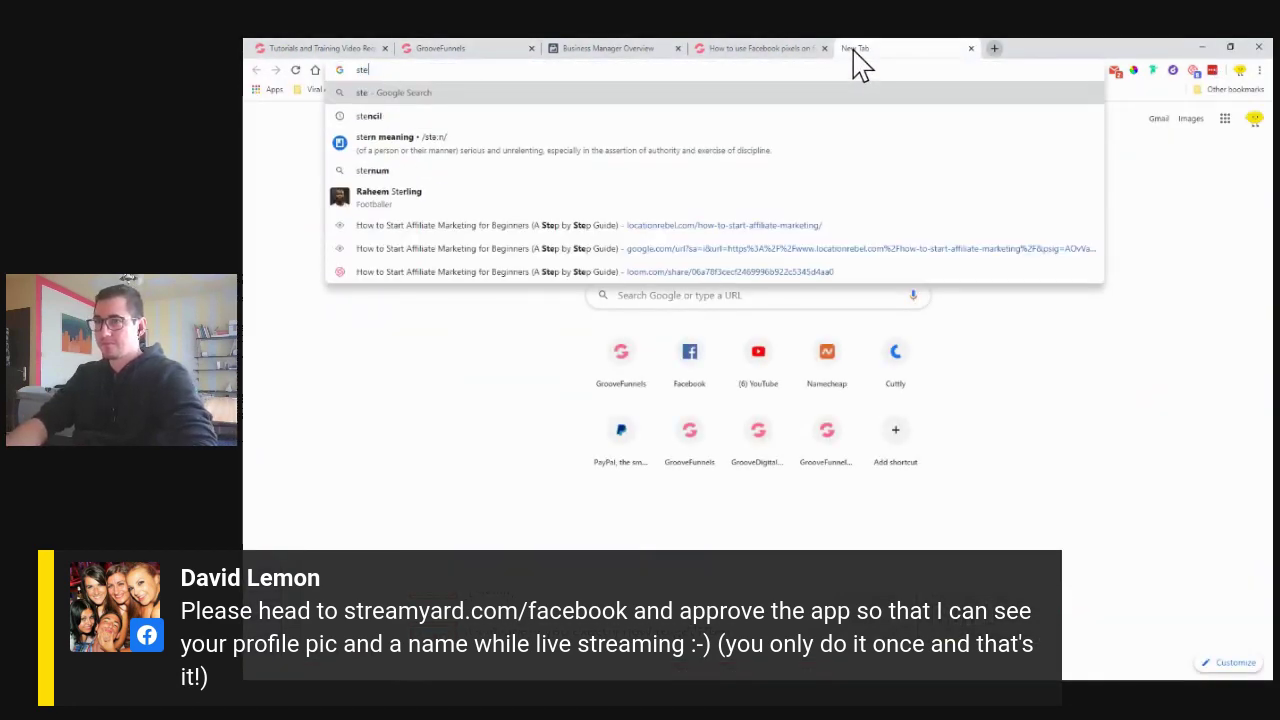
key(BackSpace)
text(reamyard.com/facebook)
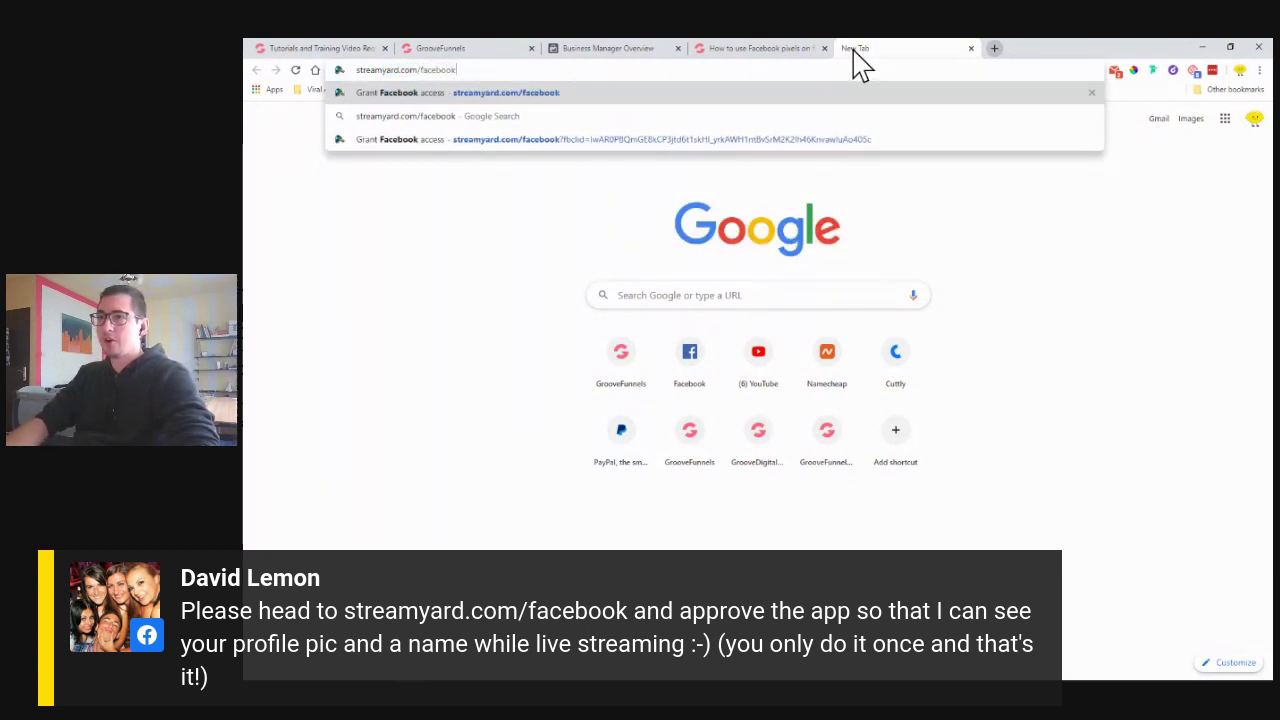
key(Return)
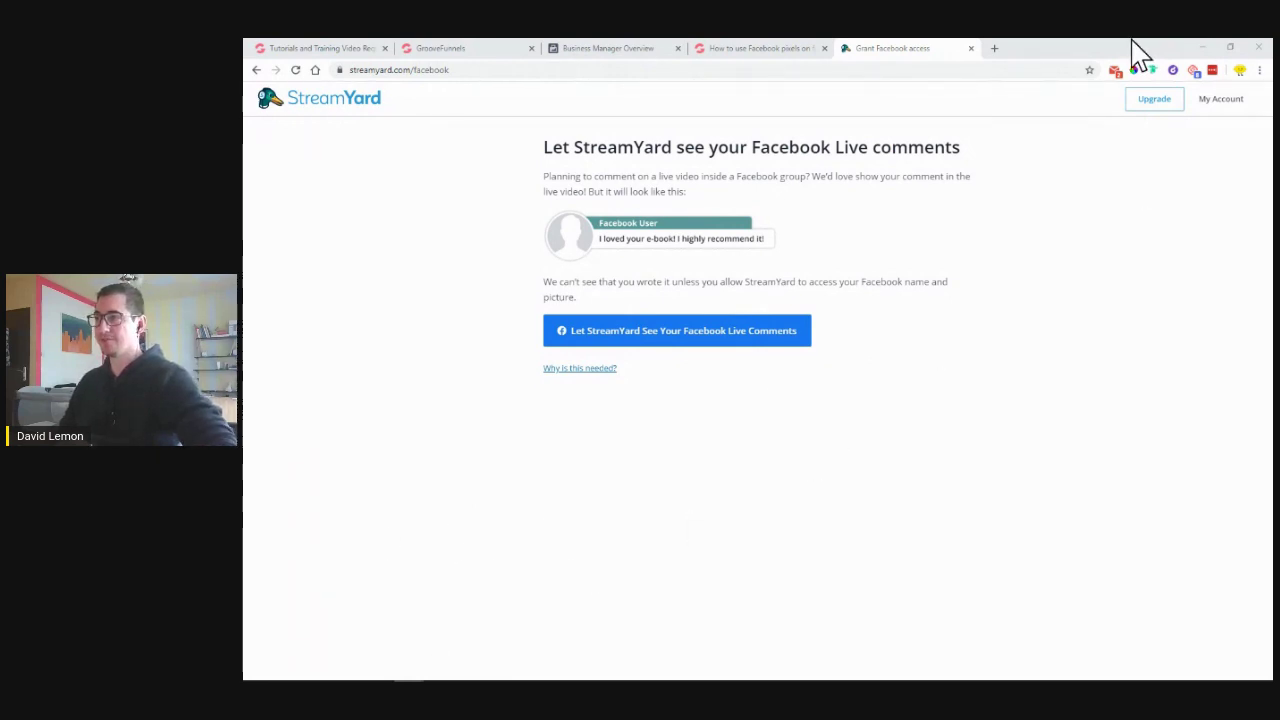
click(970, 48)
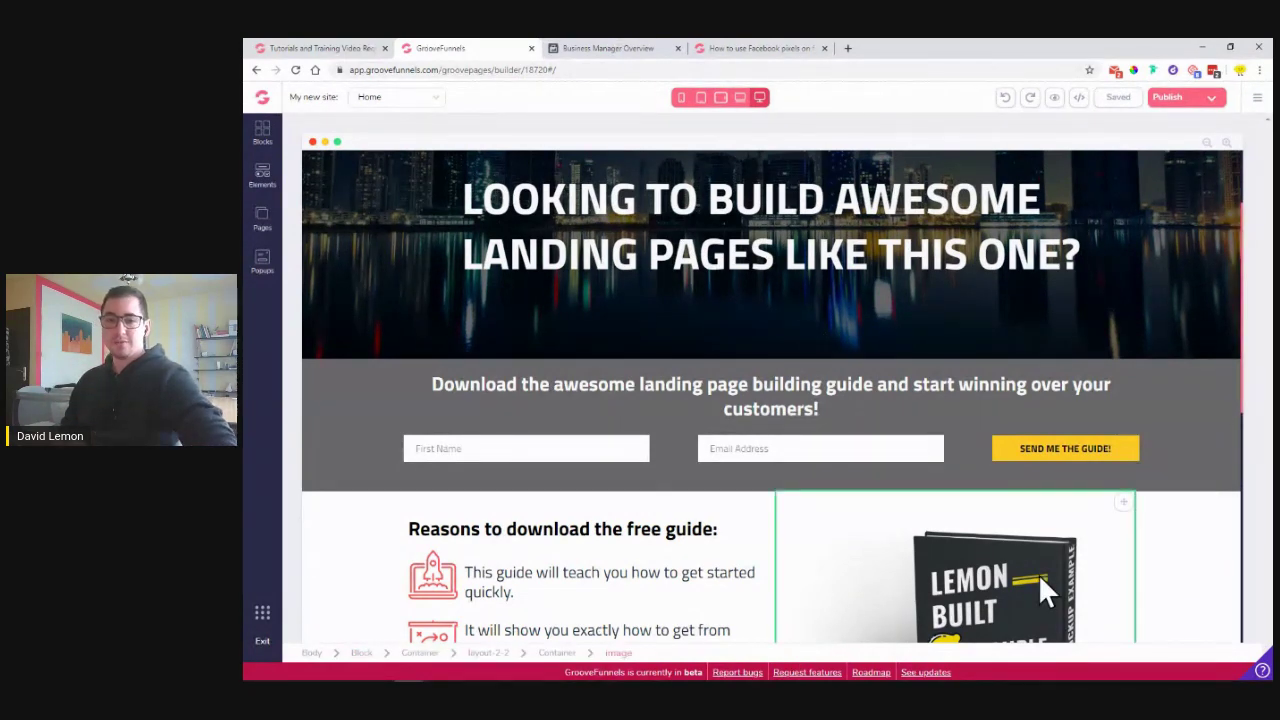
mouse_move(300, 645)
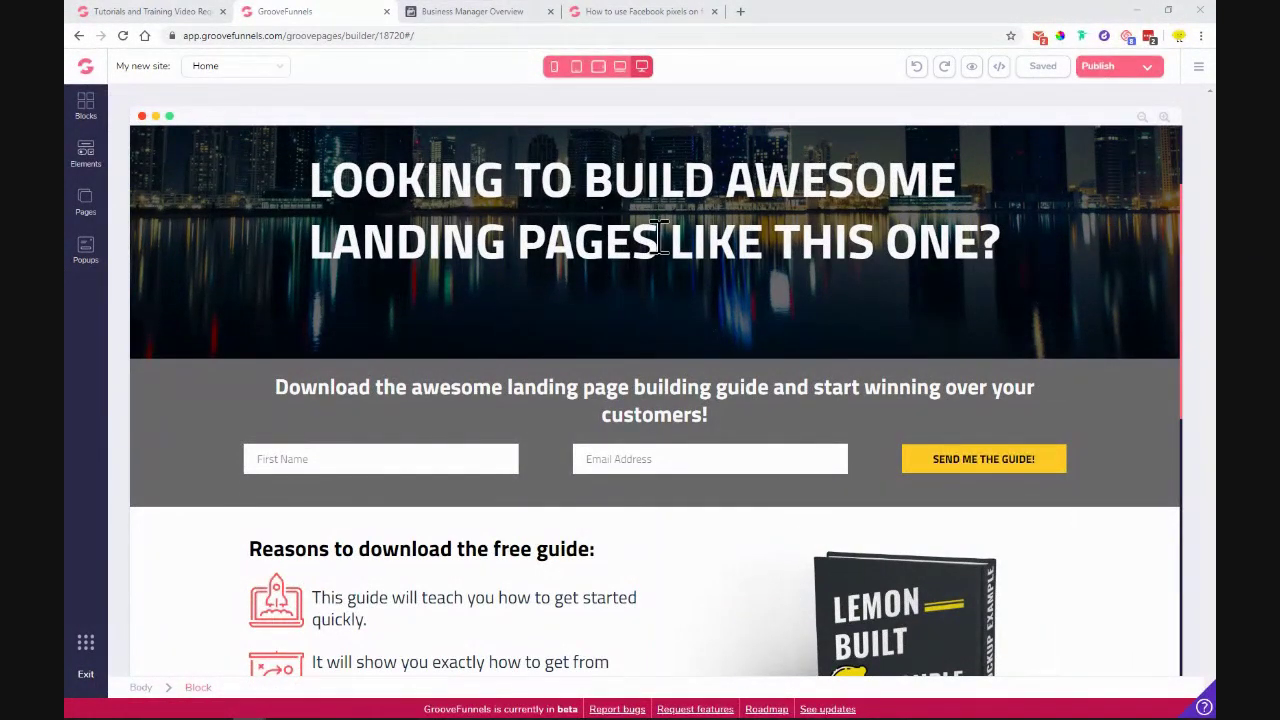
scroll(430, 325, down, 10)
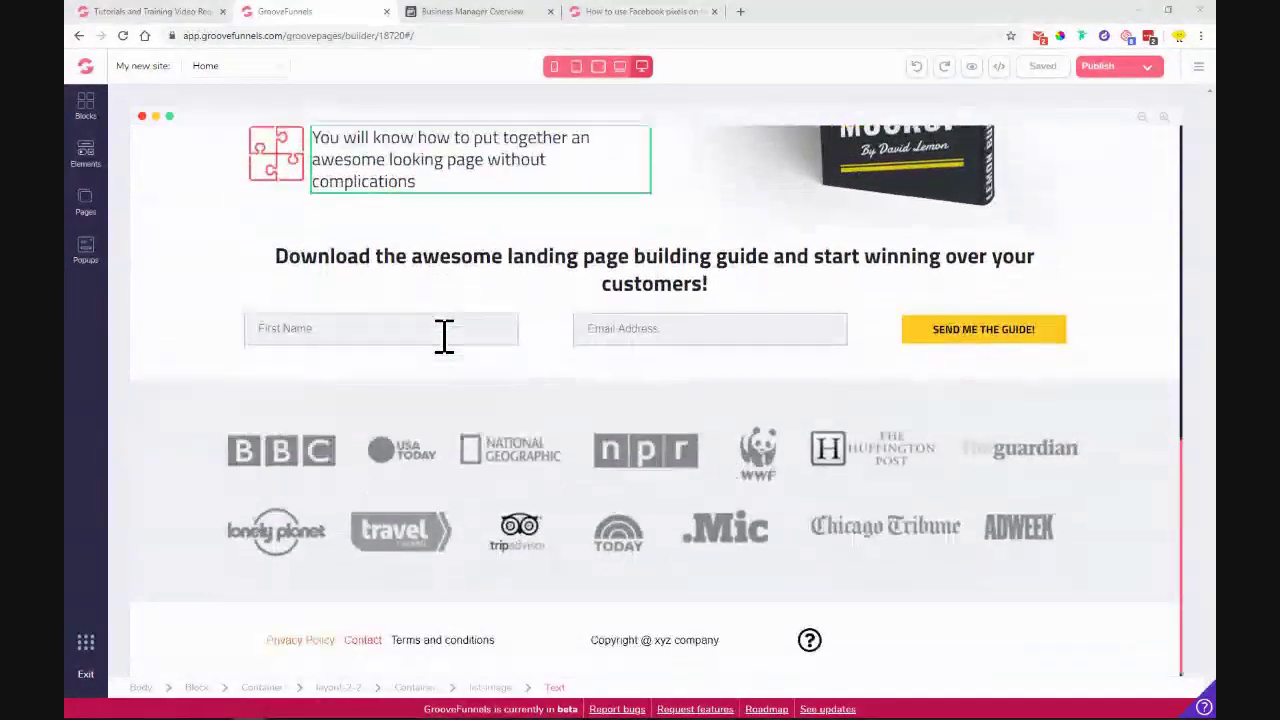
scroll(528, 331, up, 10)
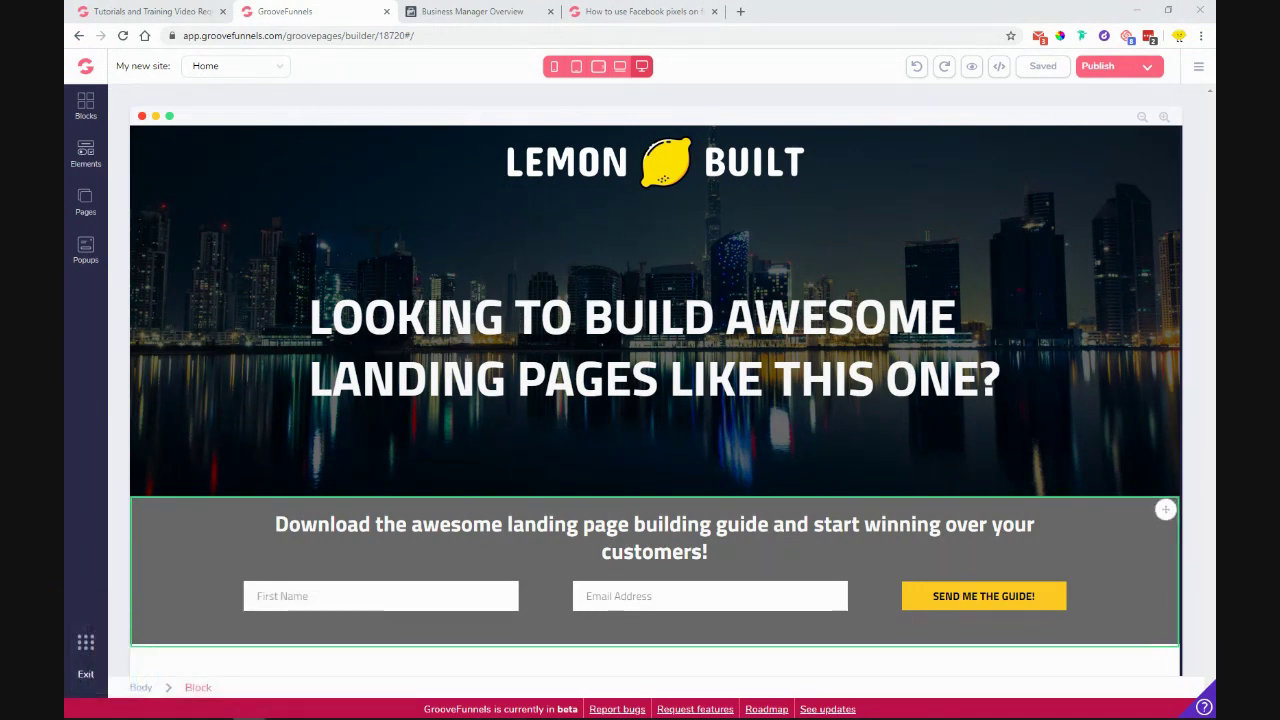
Switch to Facebook Business Manager, log in to the account, and open the Business Settings.
click(463, 14)
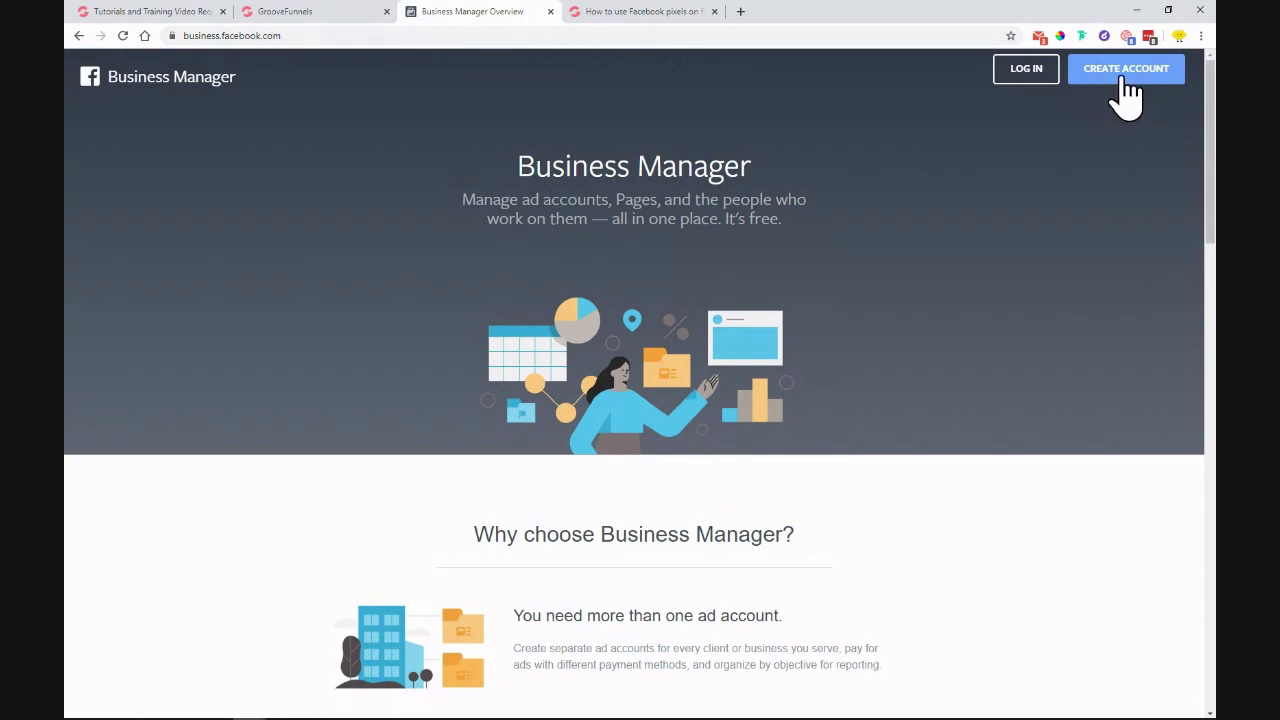
click(1025, 72)
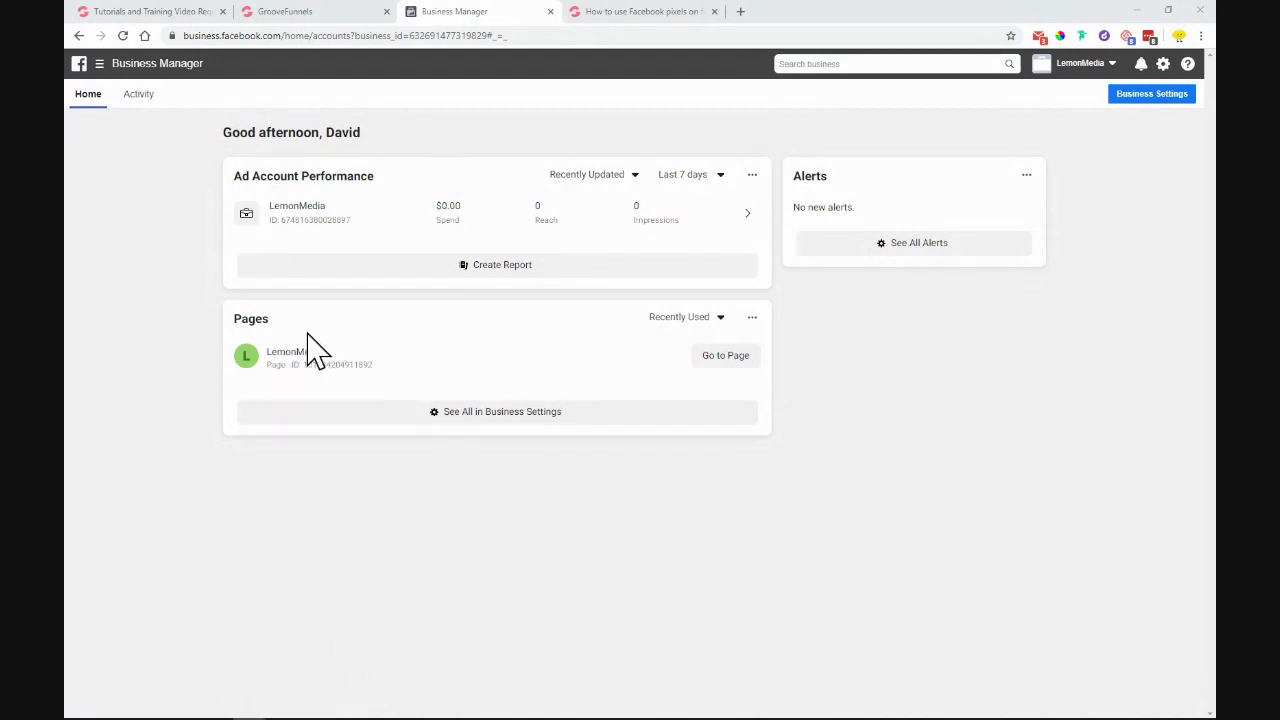
click(100, 65)
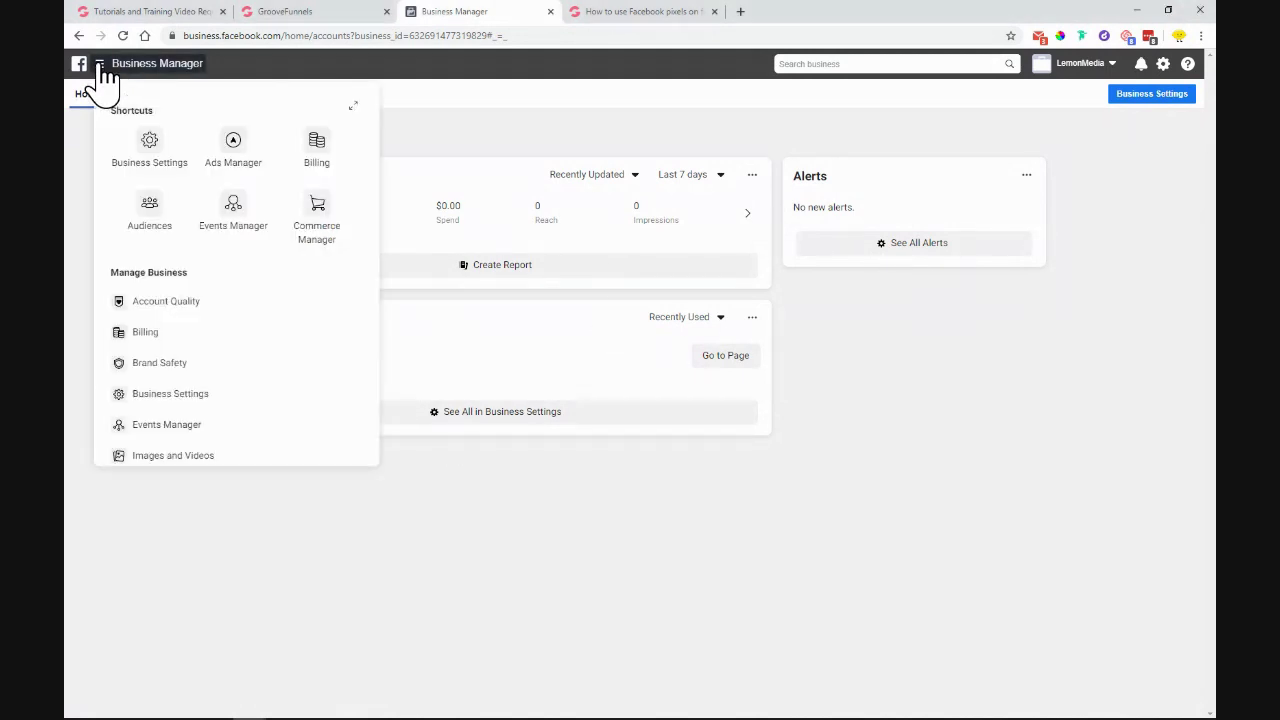
click(152, 145)
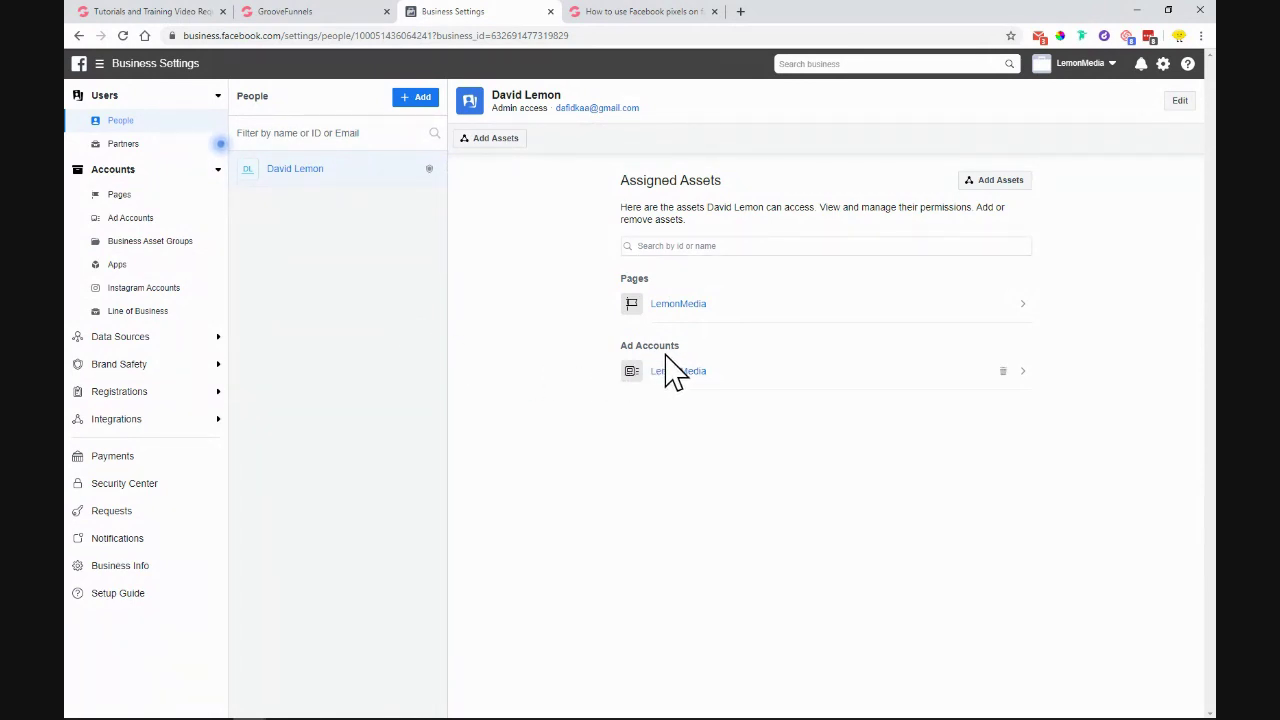
Review the business's ad accounts and the options for adding another ad account.
click(127, 225)
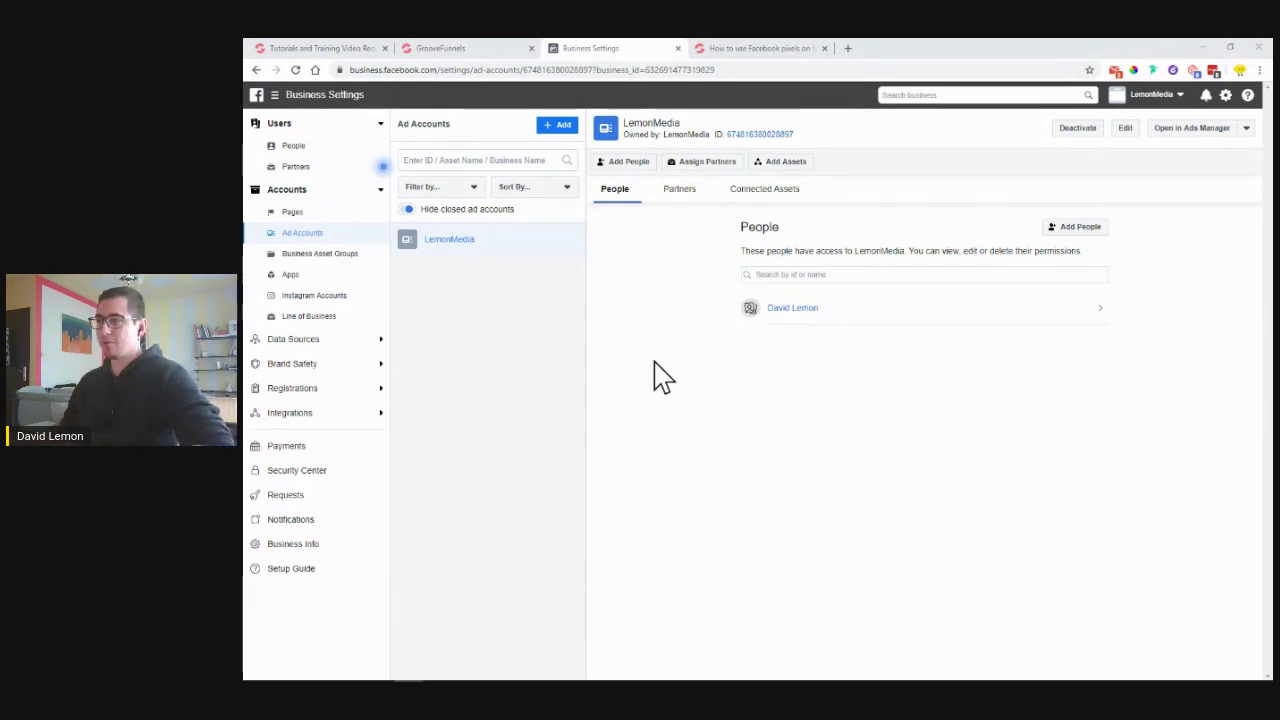
click(560, 127)
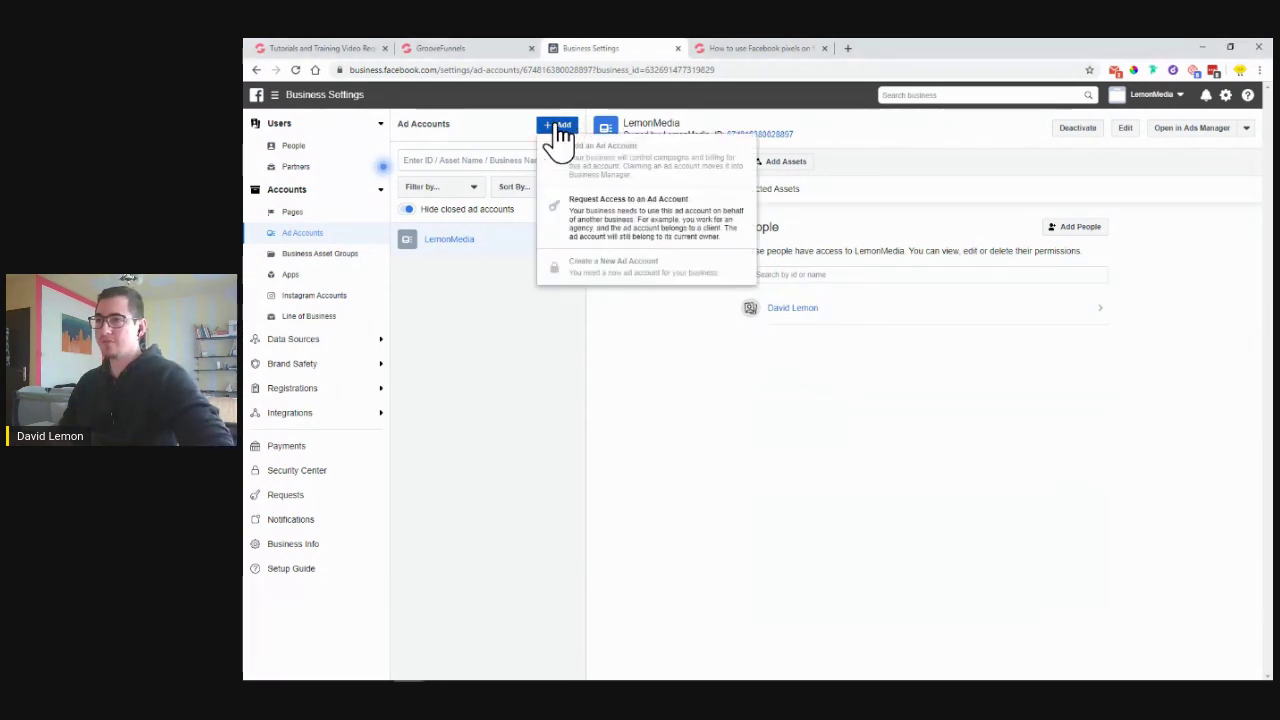
click(655, 382)
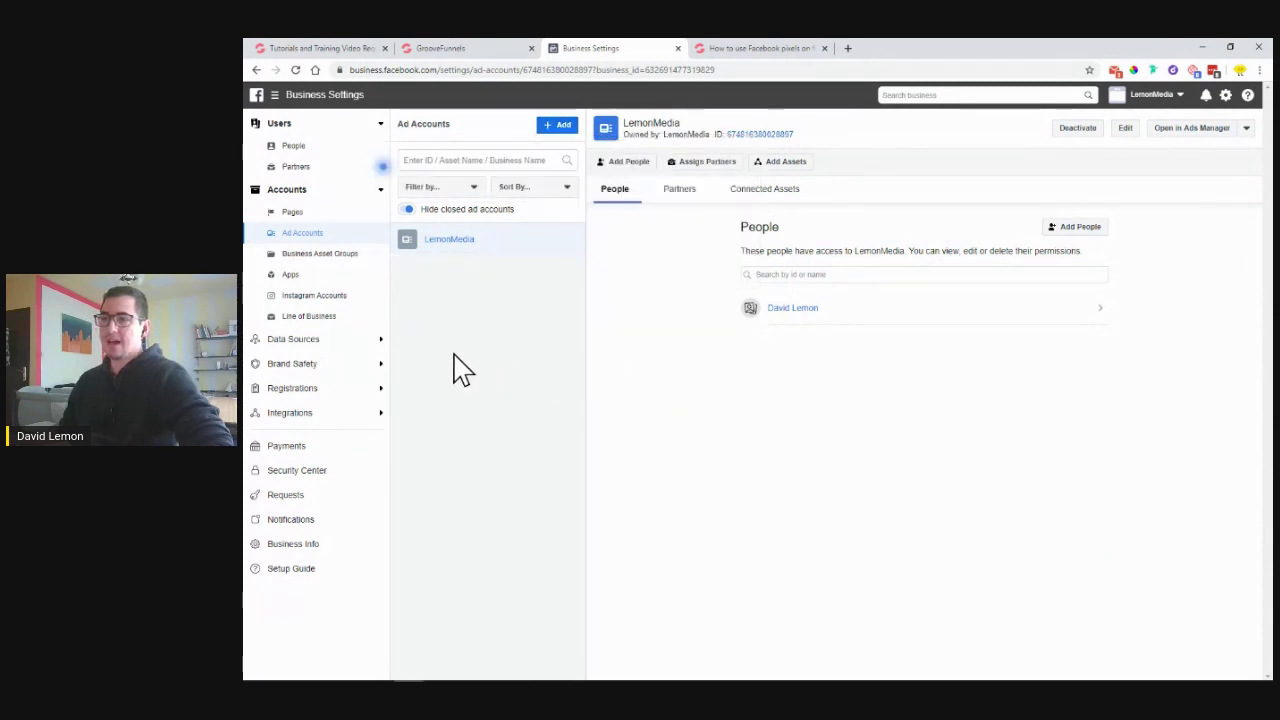
Open the Pixels list under Data Sources and view the existing LemonMedia Pixel.
click(293, 345)
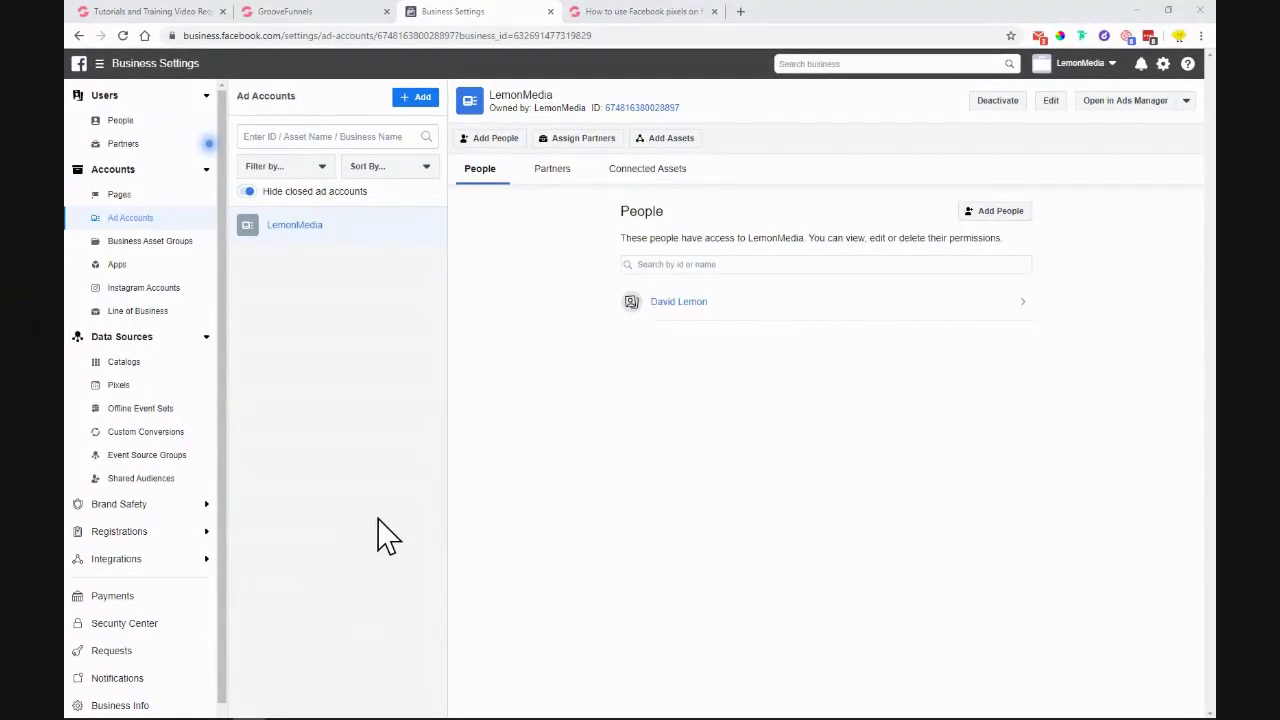
click(119, 386)
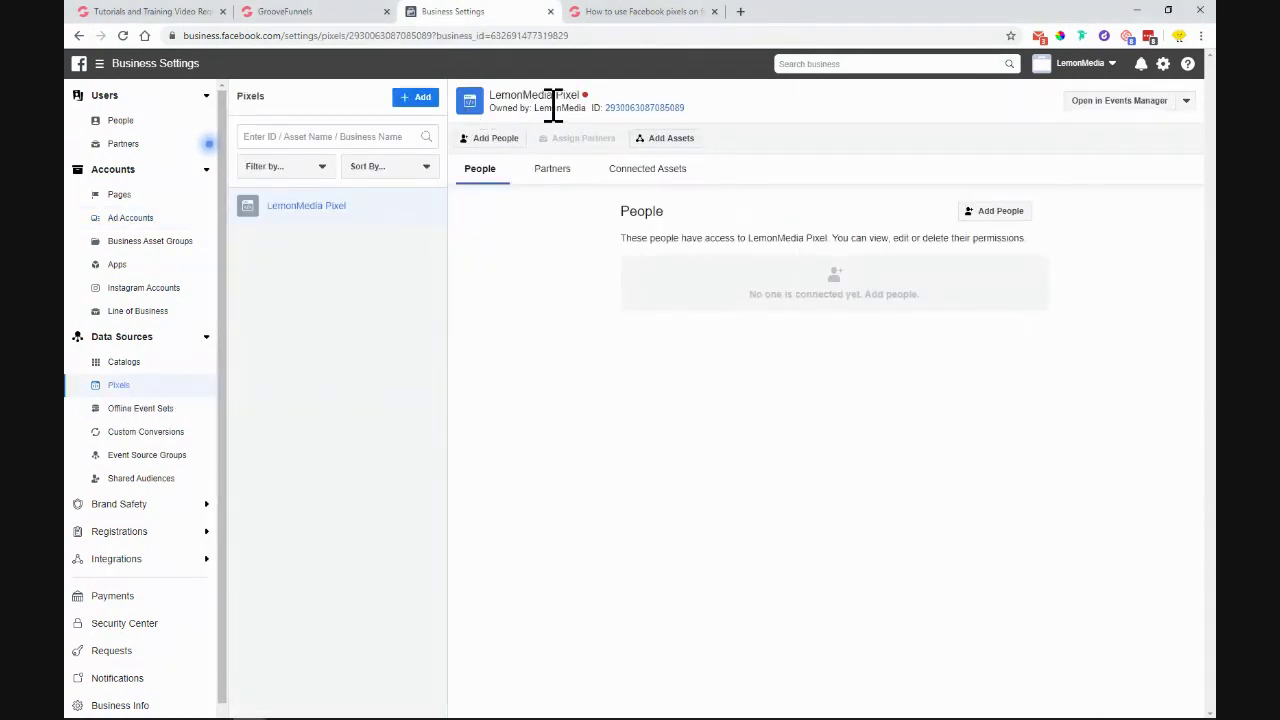
click(290, 210)
Add a new pixel named "Live Test Pixel" for the website lemonmedia.online.
click(413, 100)
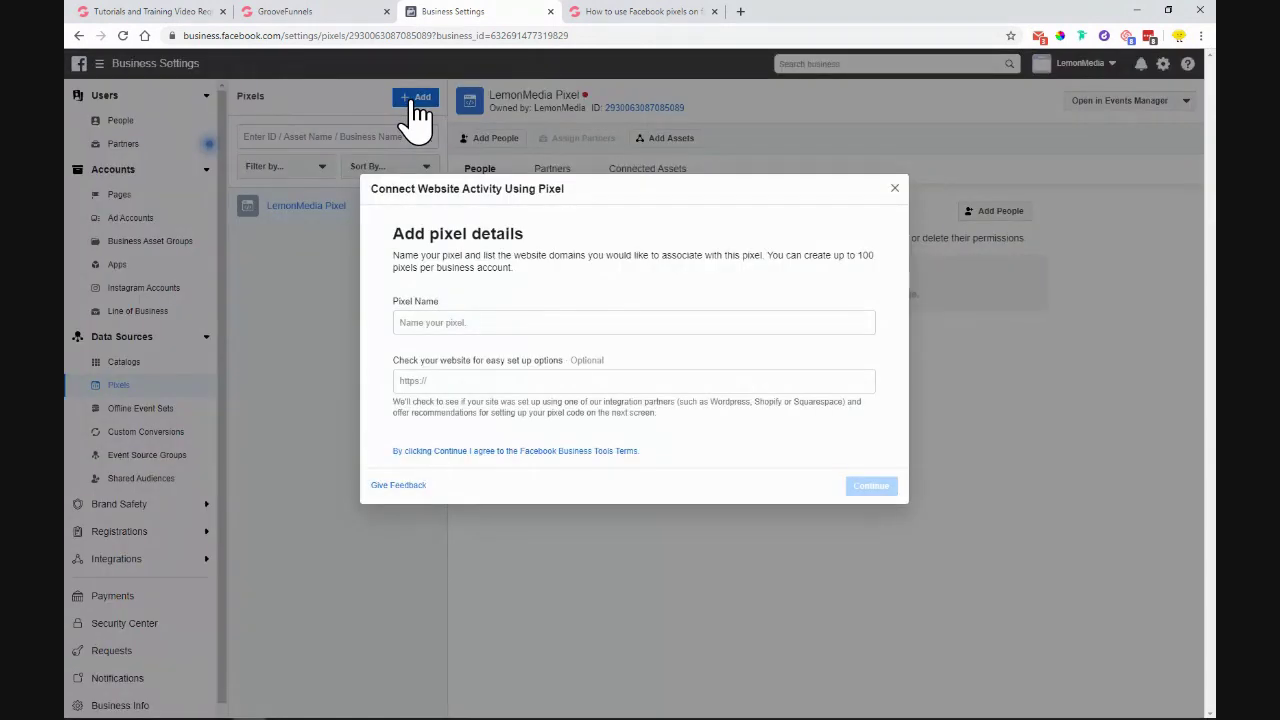
click(445, 322)
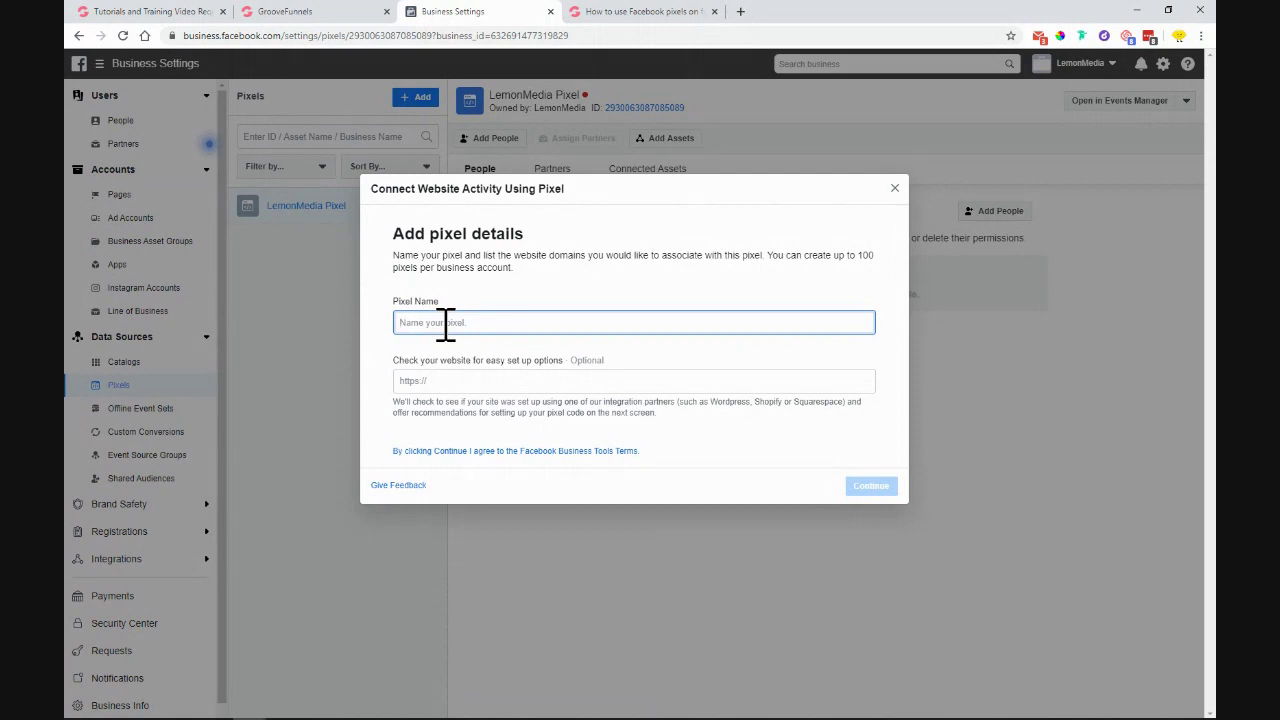
text(Live Te)
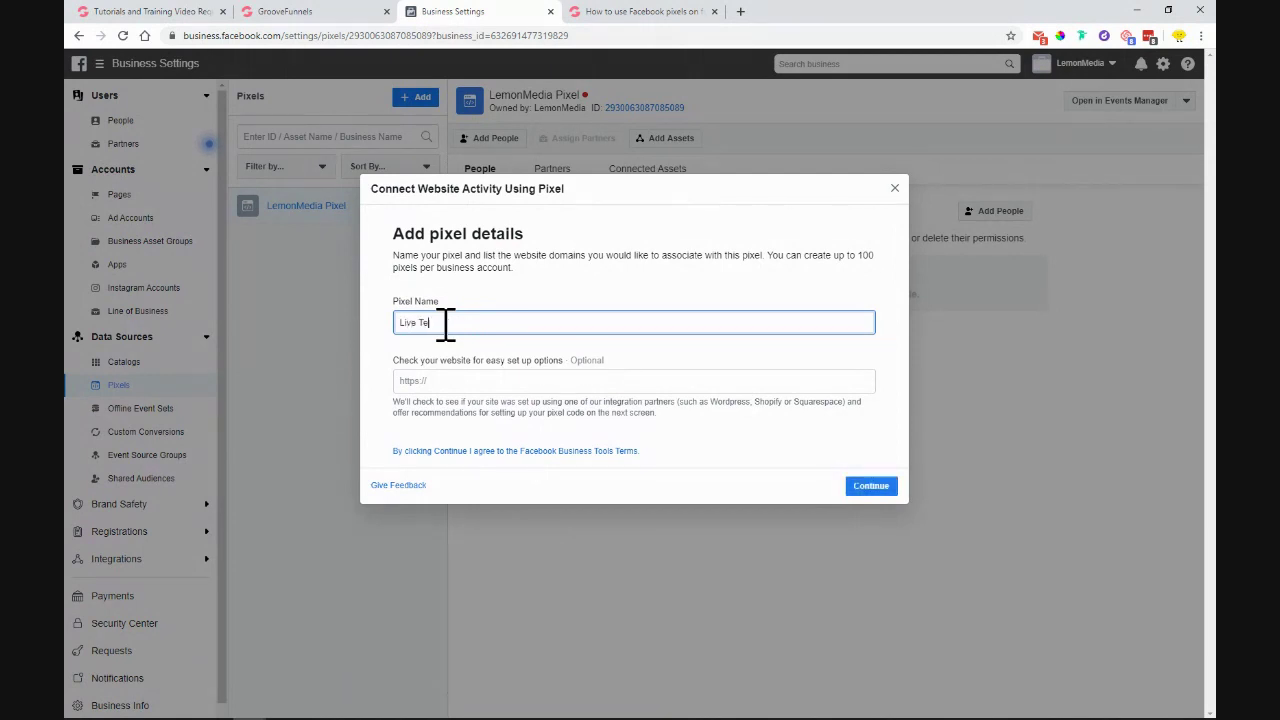
text(st Pixel)
click(503, 380)
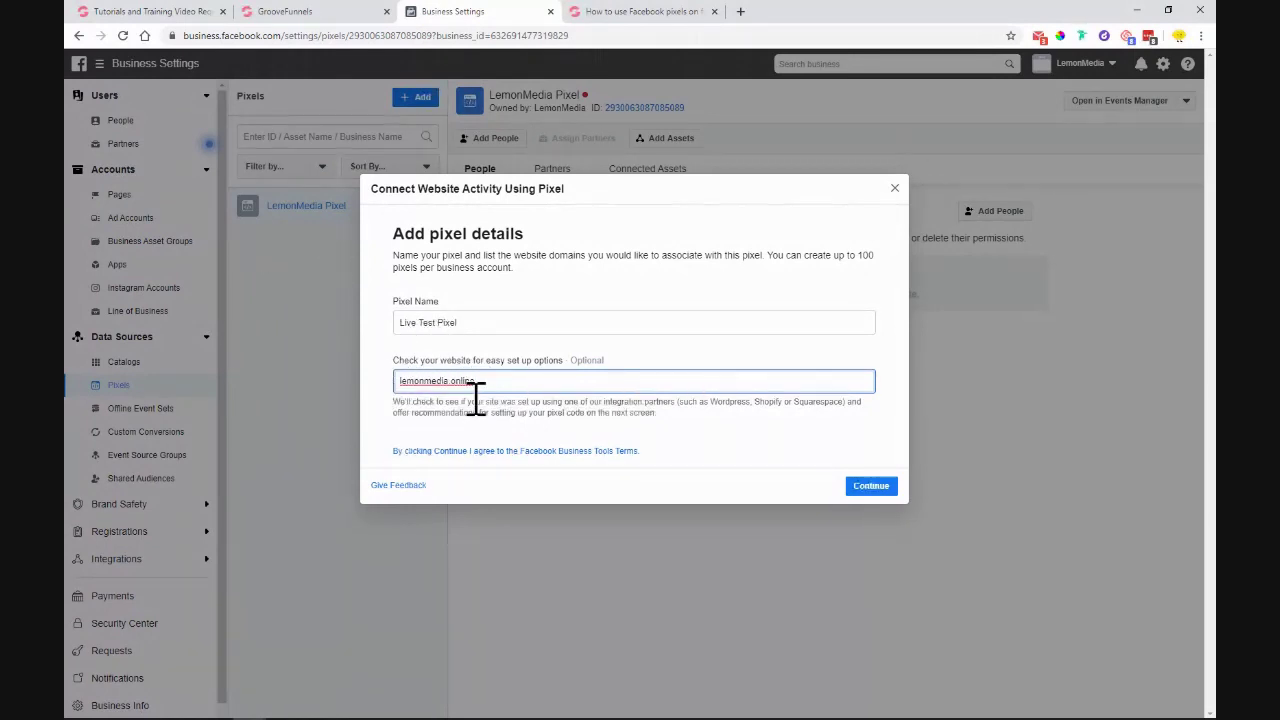
click(858, 489)
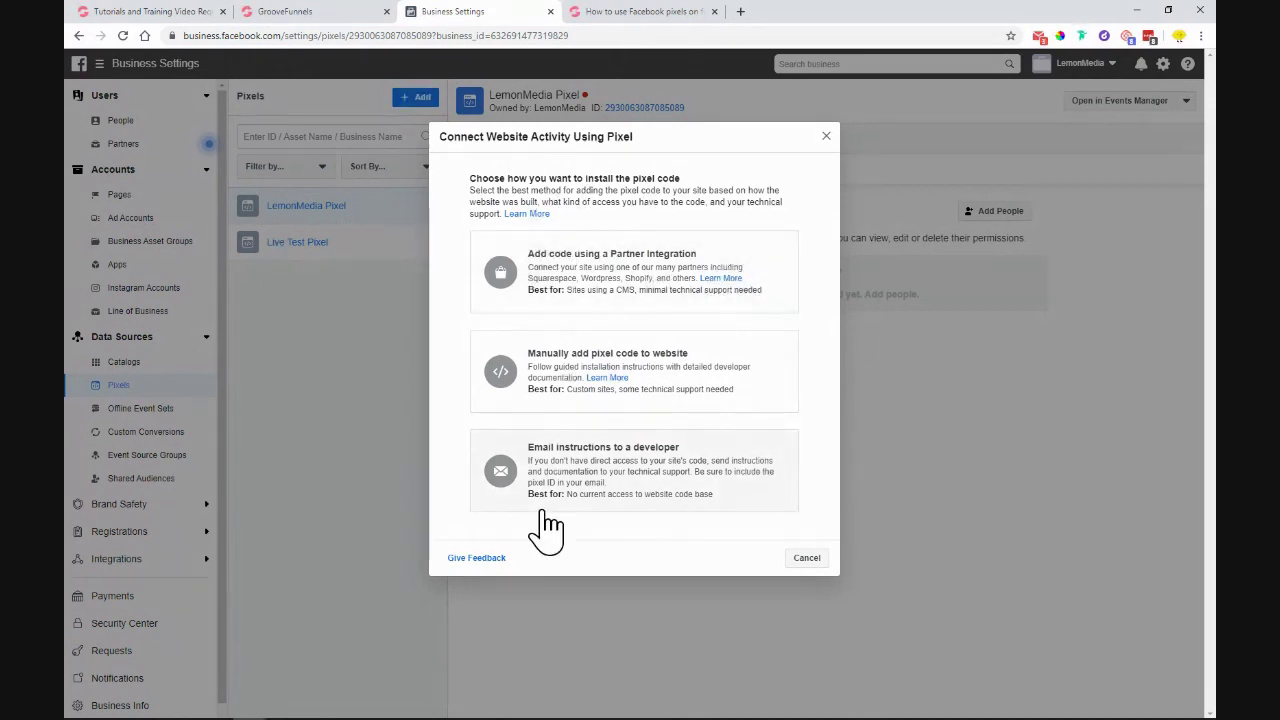
Choose to add the pixel code manually, read the base code placement instructions, and copy the base code to the clipboard.
click(658, 372)
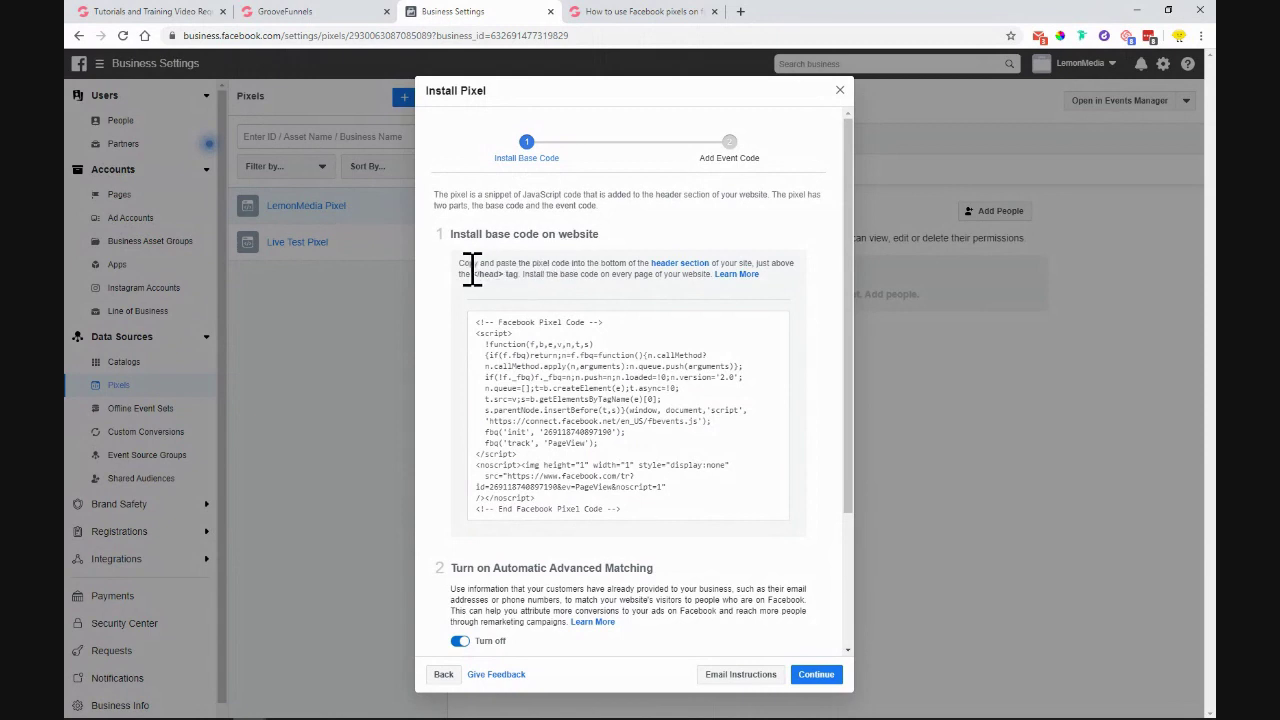
drag(460, 263, 567, 263)
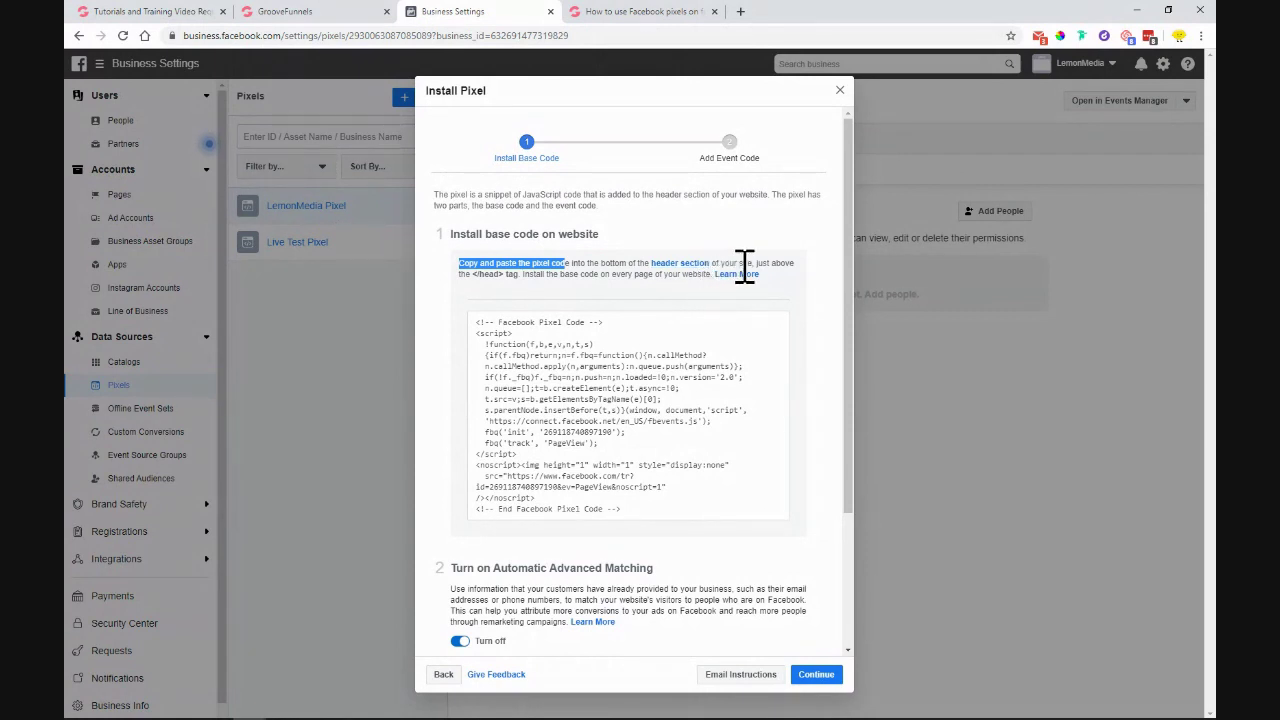
click(478, 278)
drag(476, 276, 504, 276)
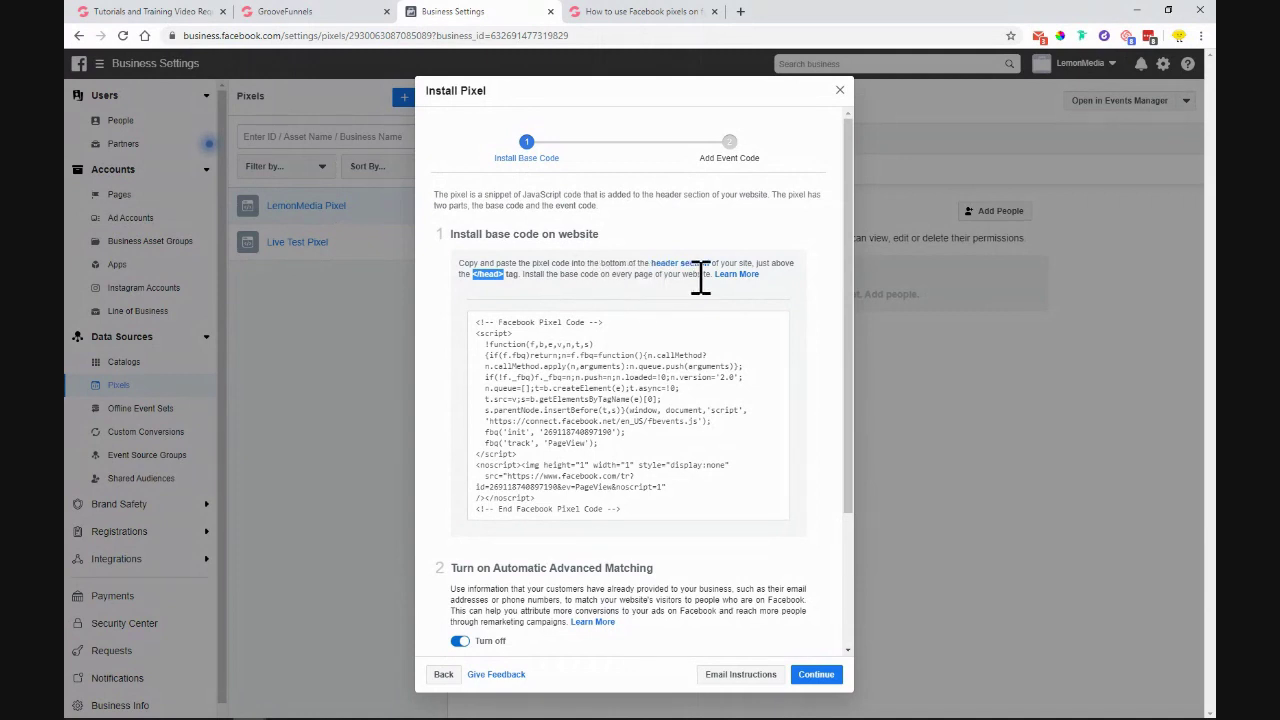
click(548, 290)
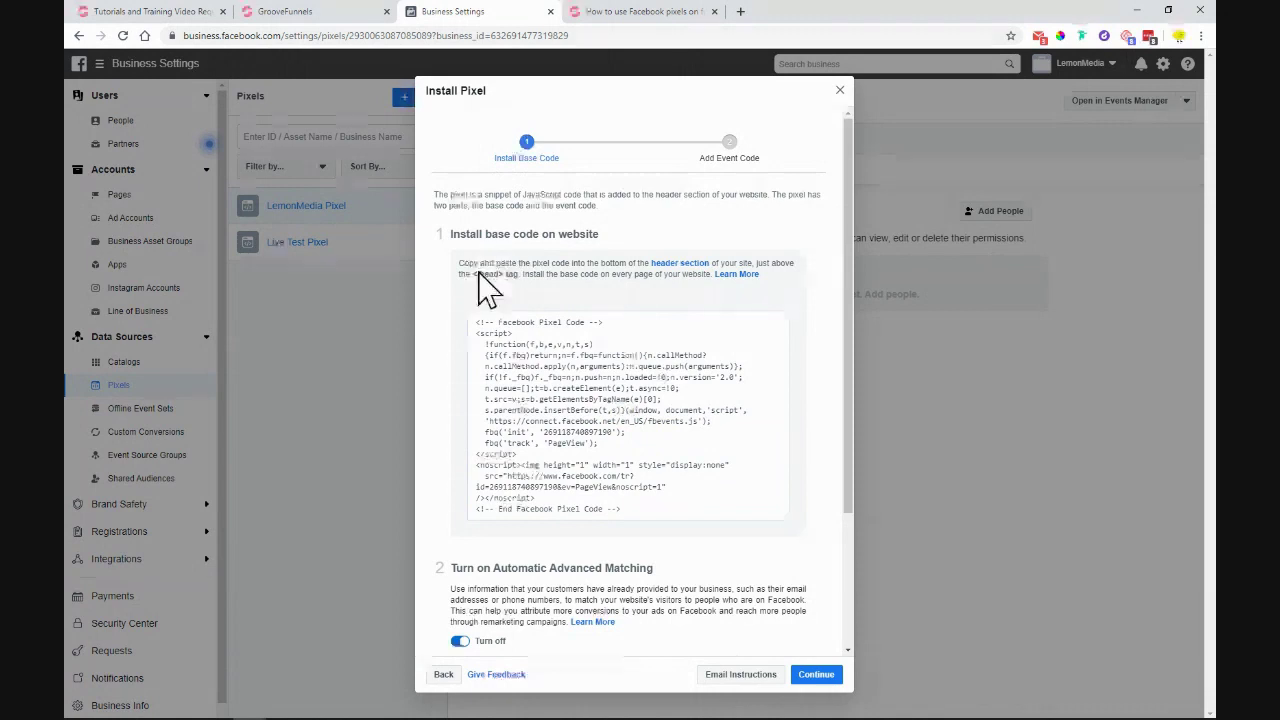
mouse_move(531, 390)
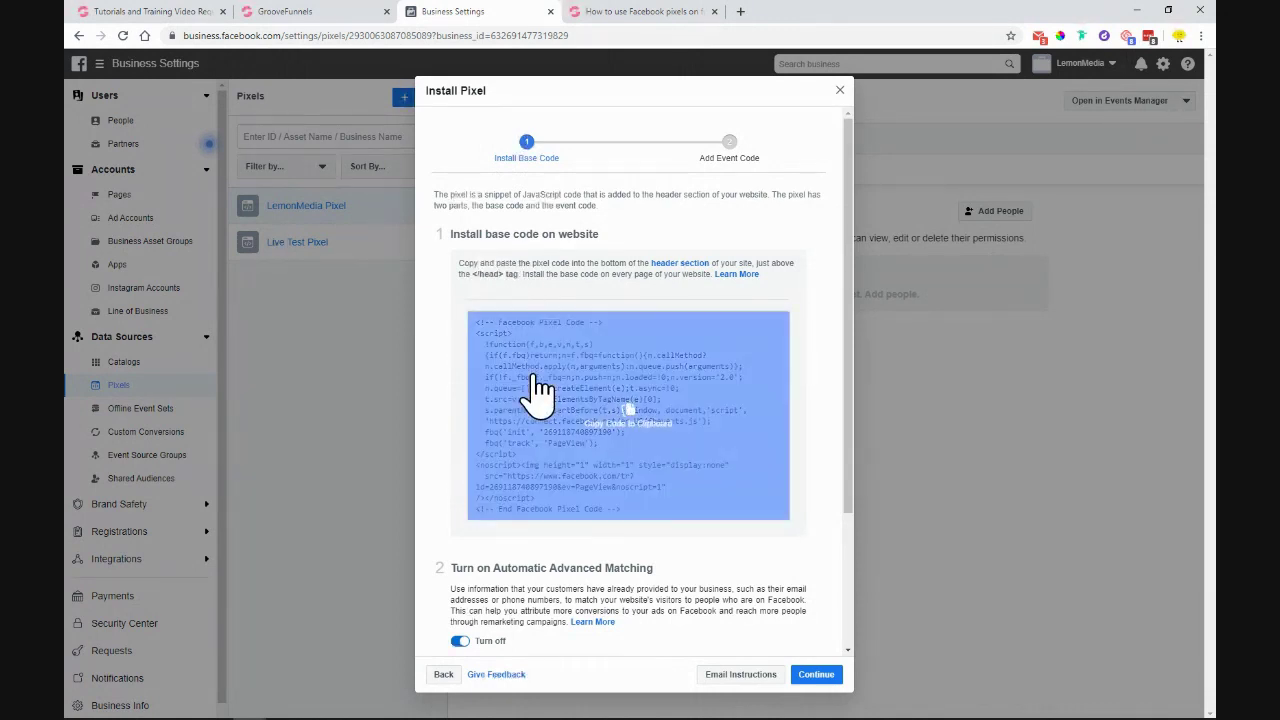
click(620, 425)
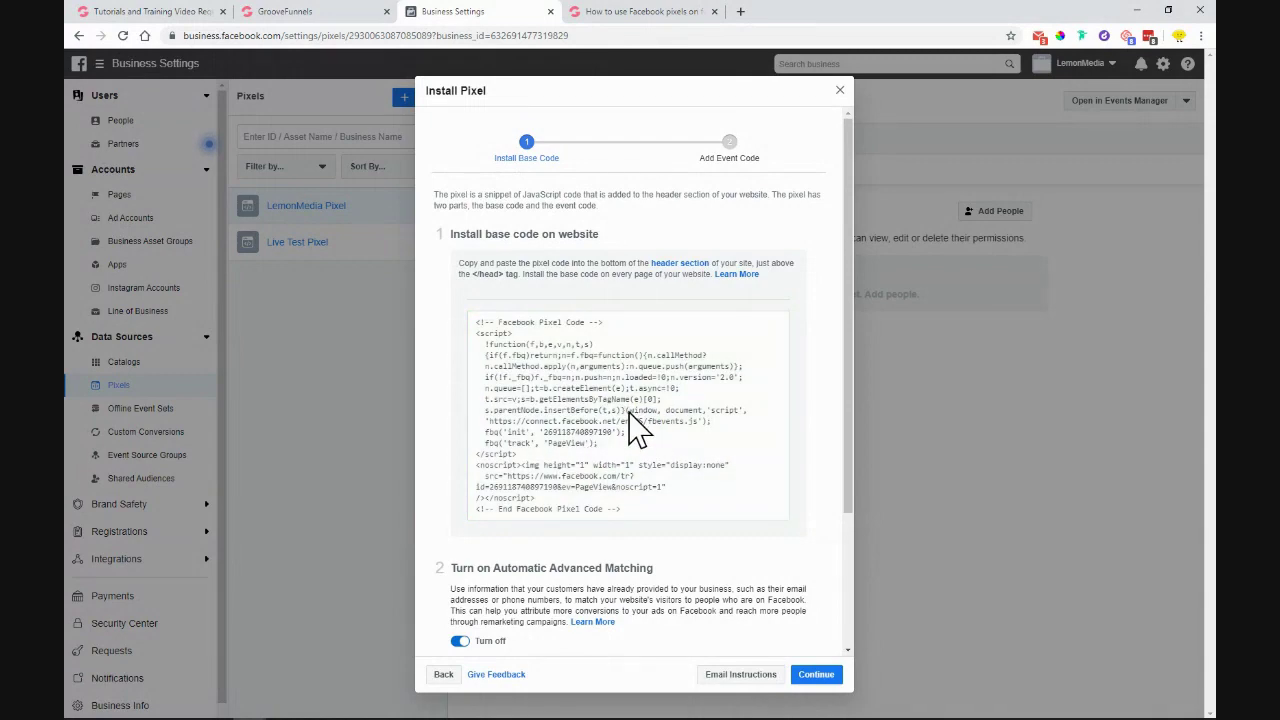
Switch back to the GroovePages editor and open the site settings at the head field of the tracking code includes.
click(318, 18)
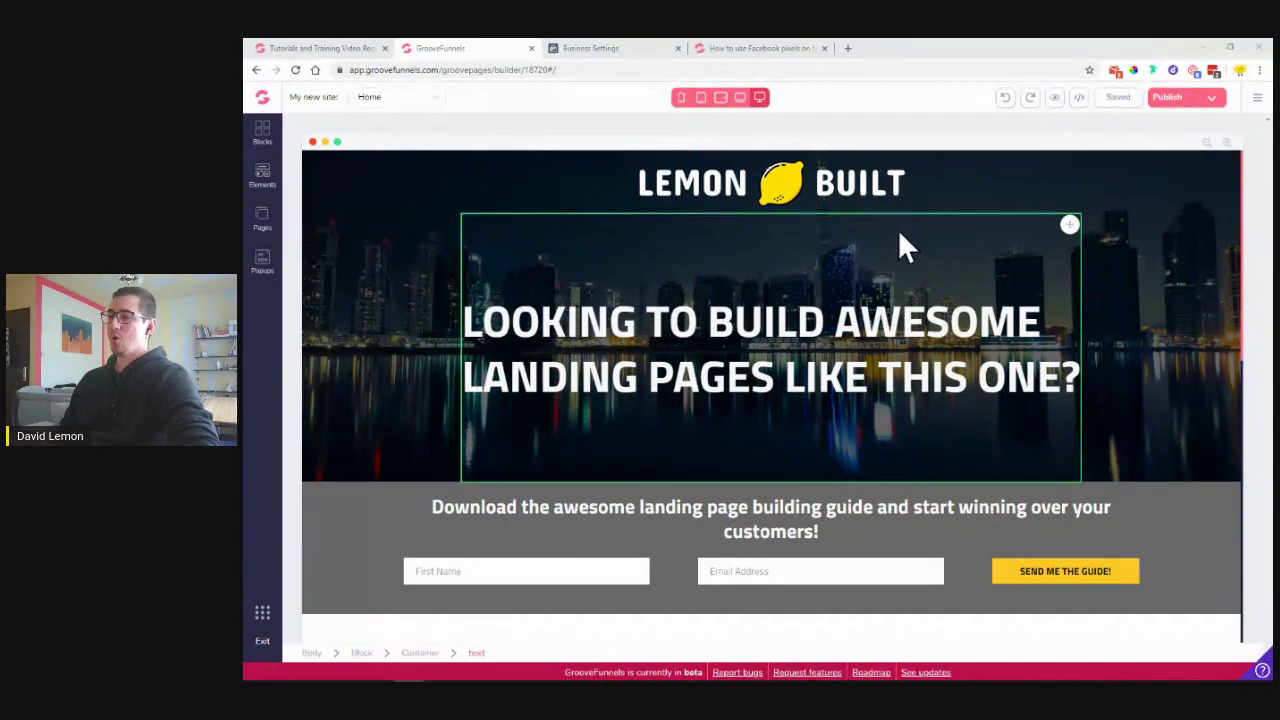
click(1255, 101)
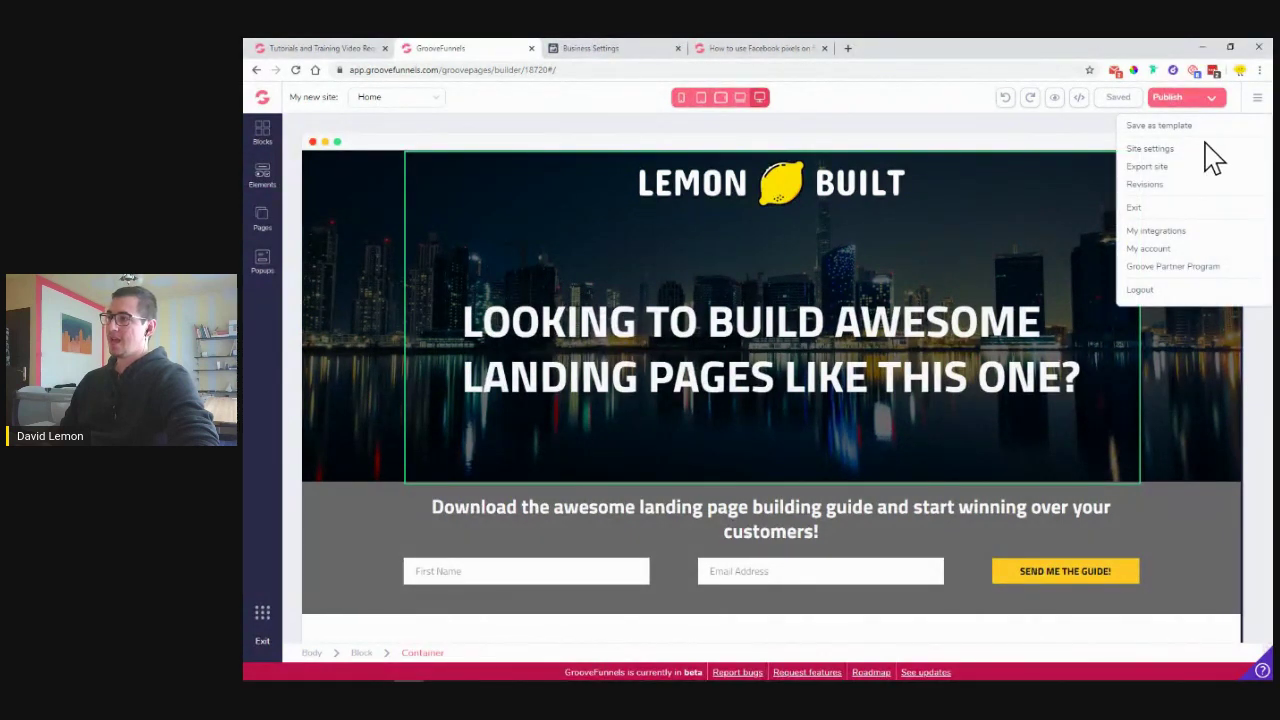
click(1152, 150)
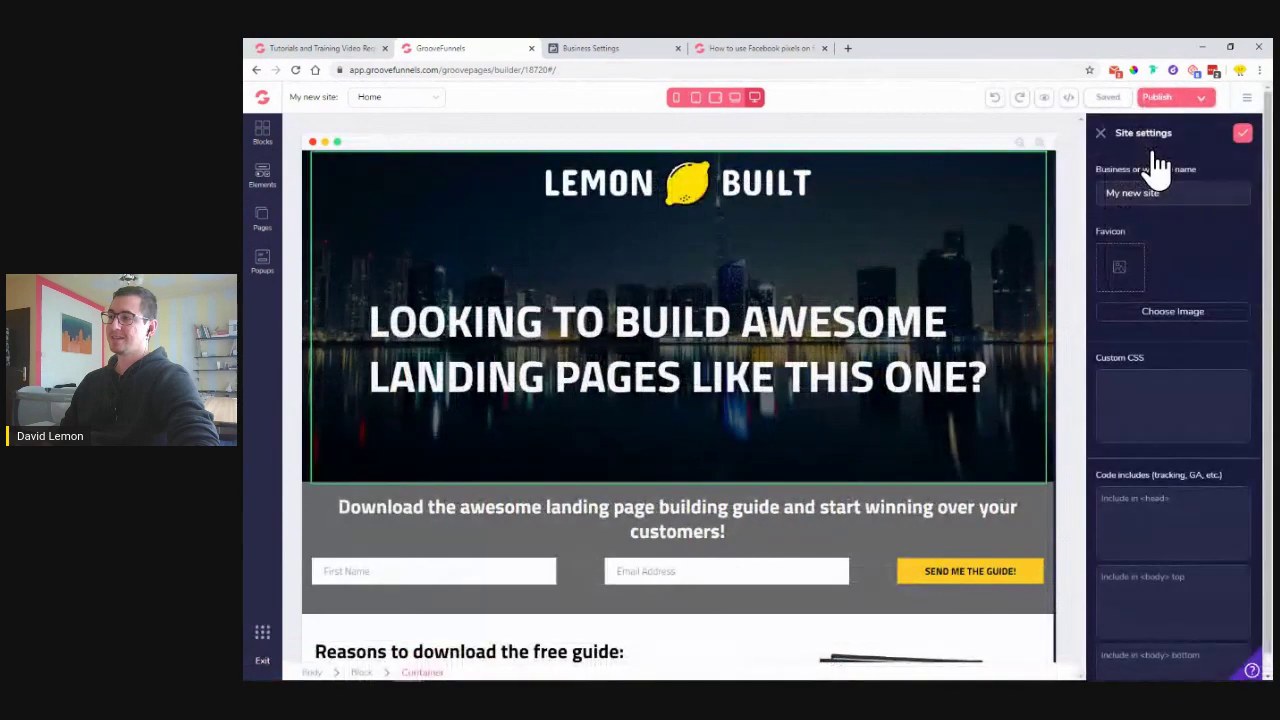
scroll(1158, 170, down, 1)
scroll(1150, 380, down, 3)
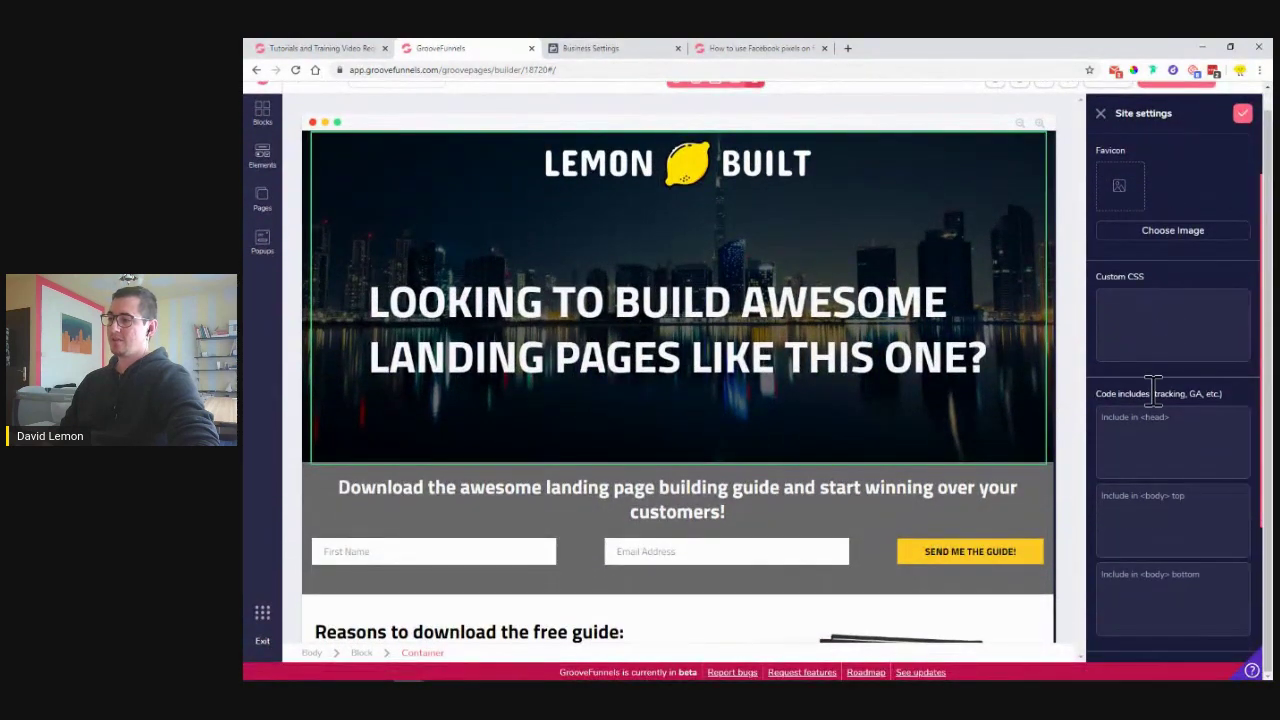
drag(1096, 333, 1230, 337)
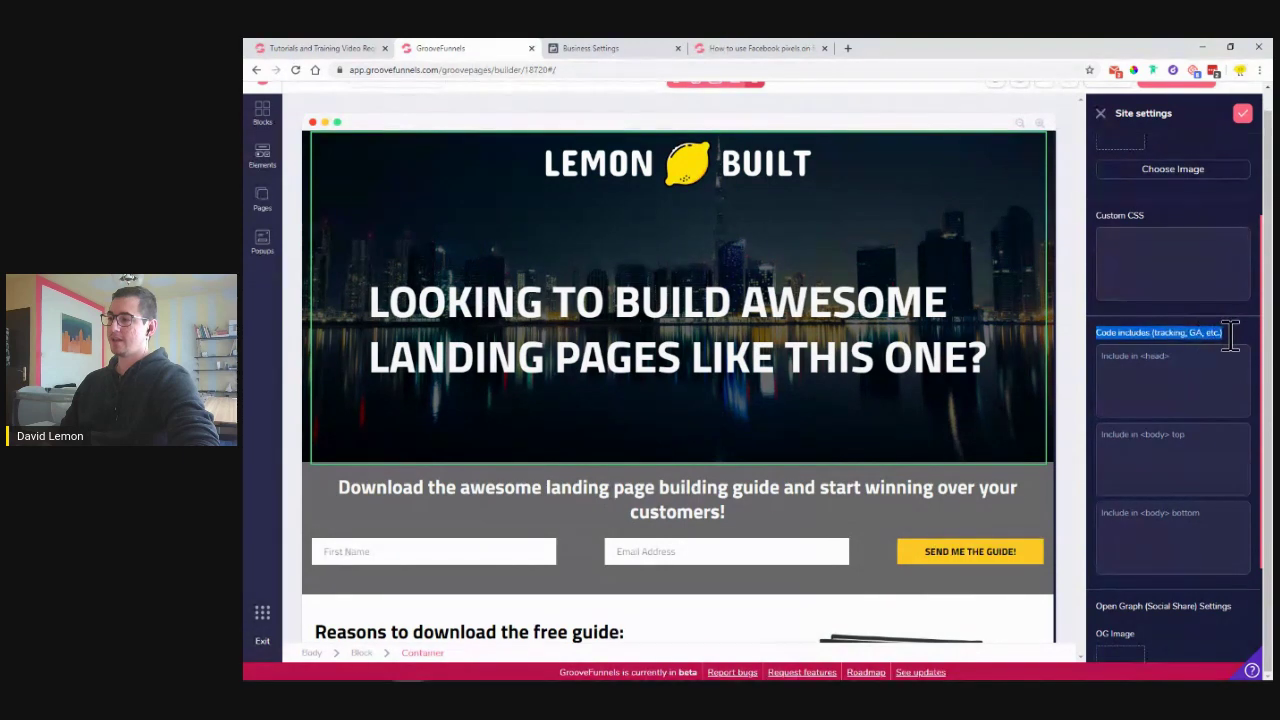
click(1150, 363)
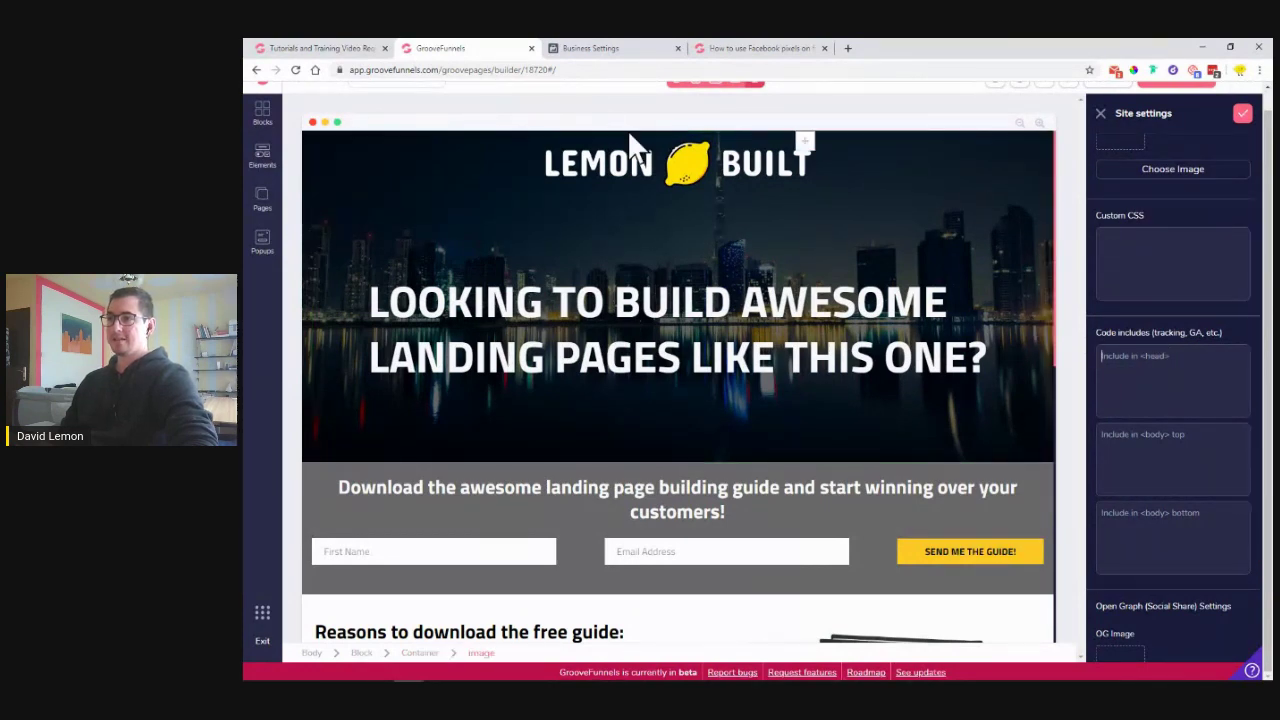
Recheck the Facebook base code, paste it into the site's head code include, and apply the site settings.
click(590, 48)
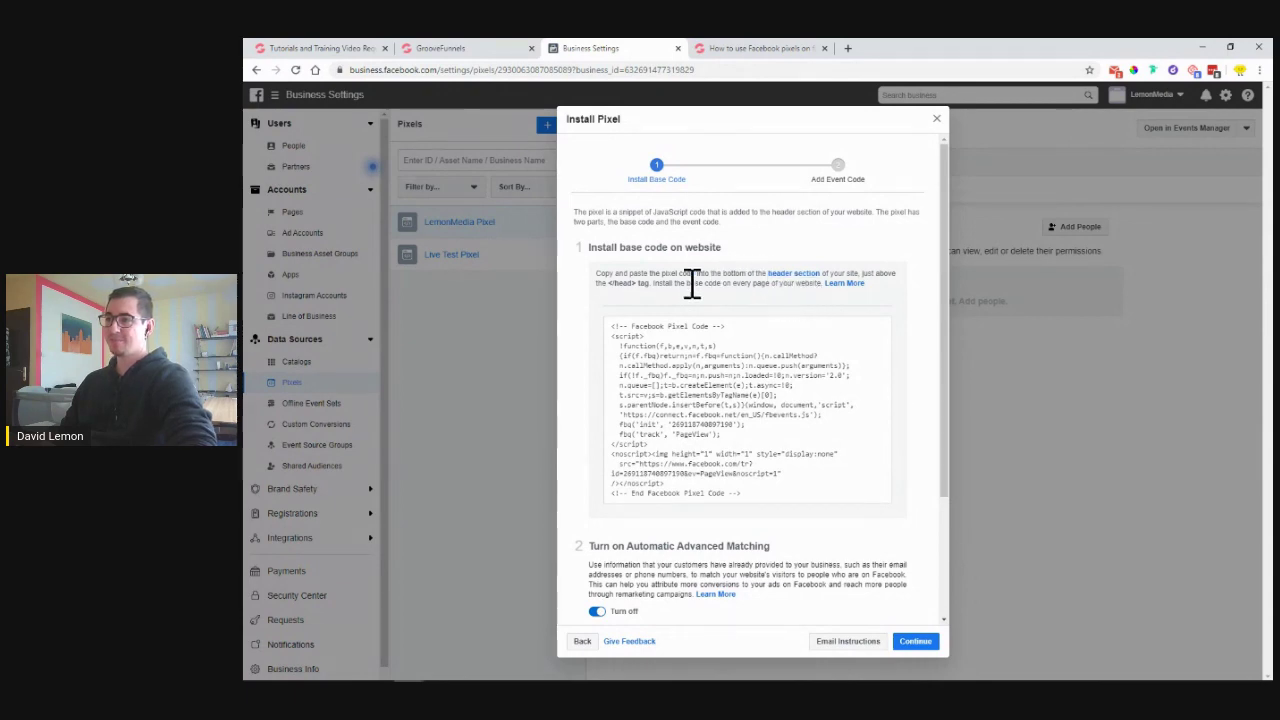
click(457, 48)
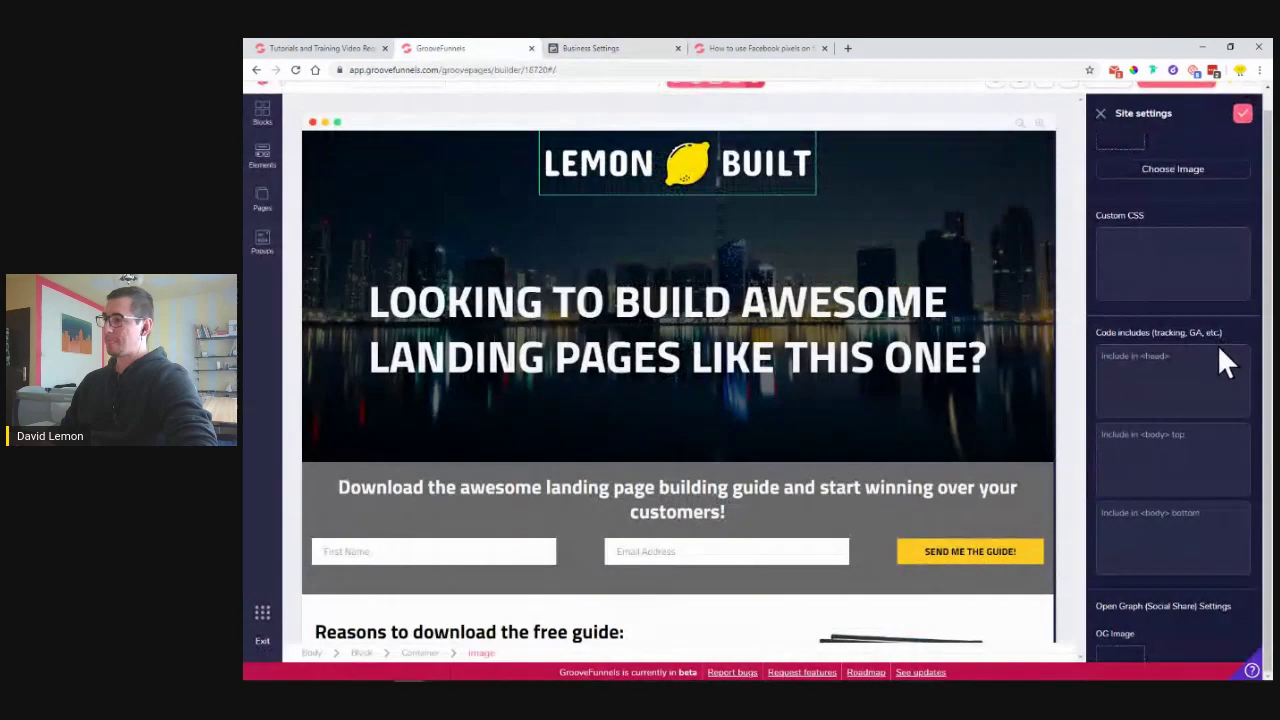
right_click(1125, 362)
click(1163, 453)
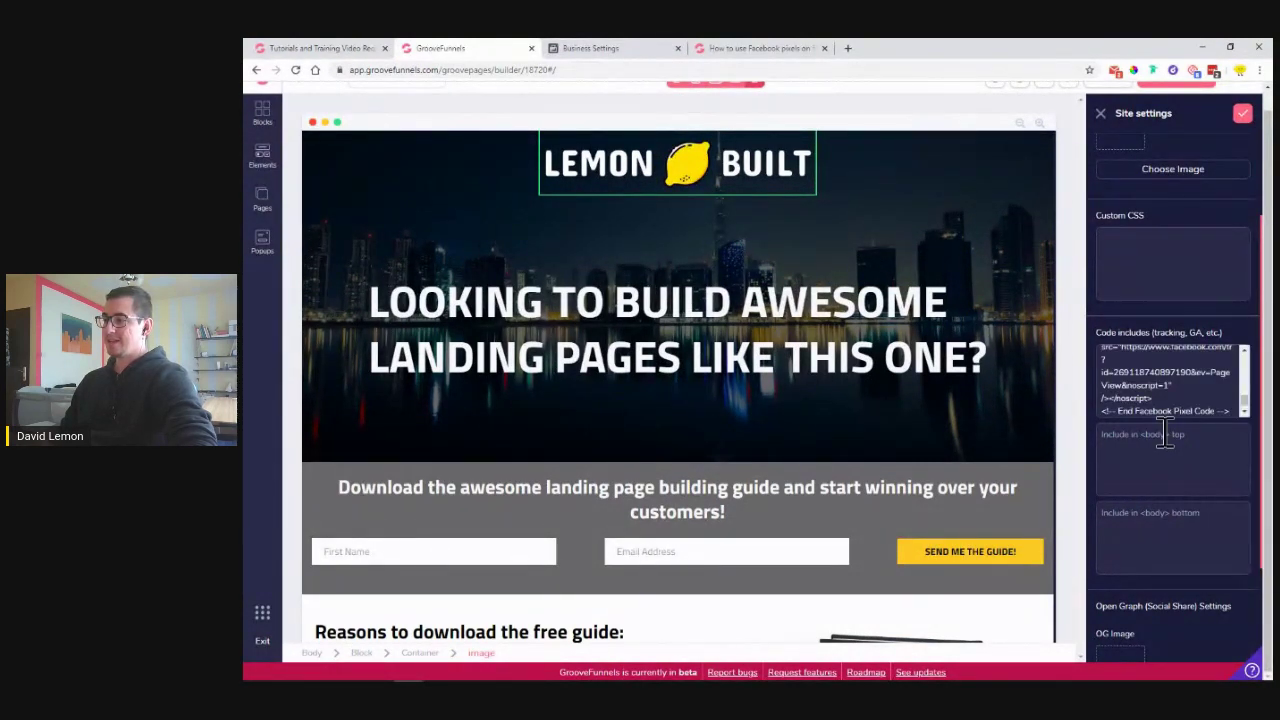
click(1242, 116)
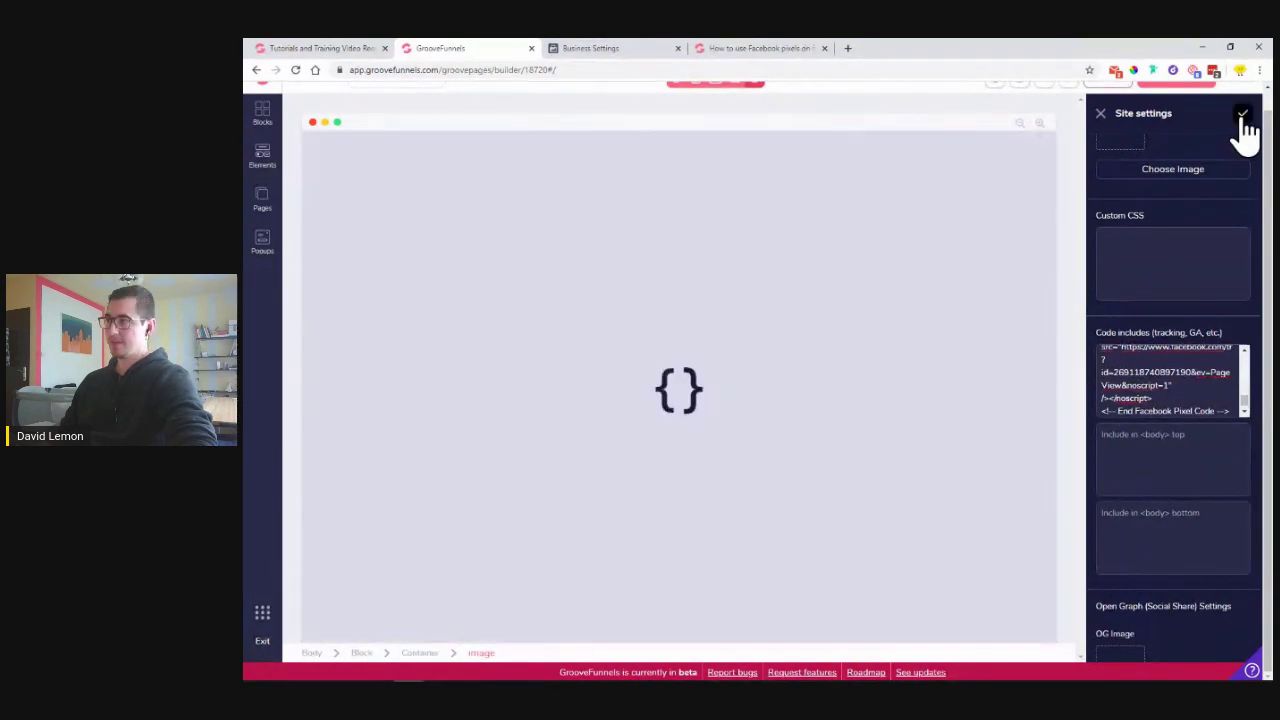
click(1244, 118)
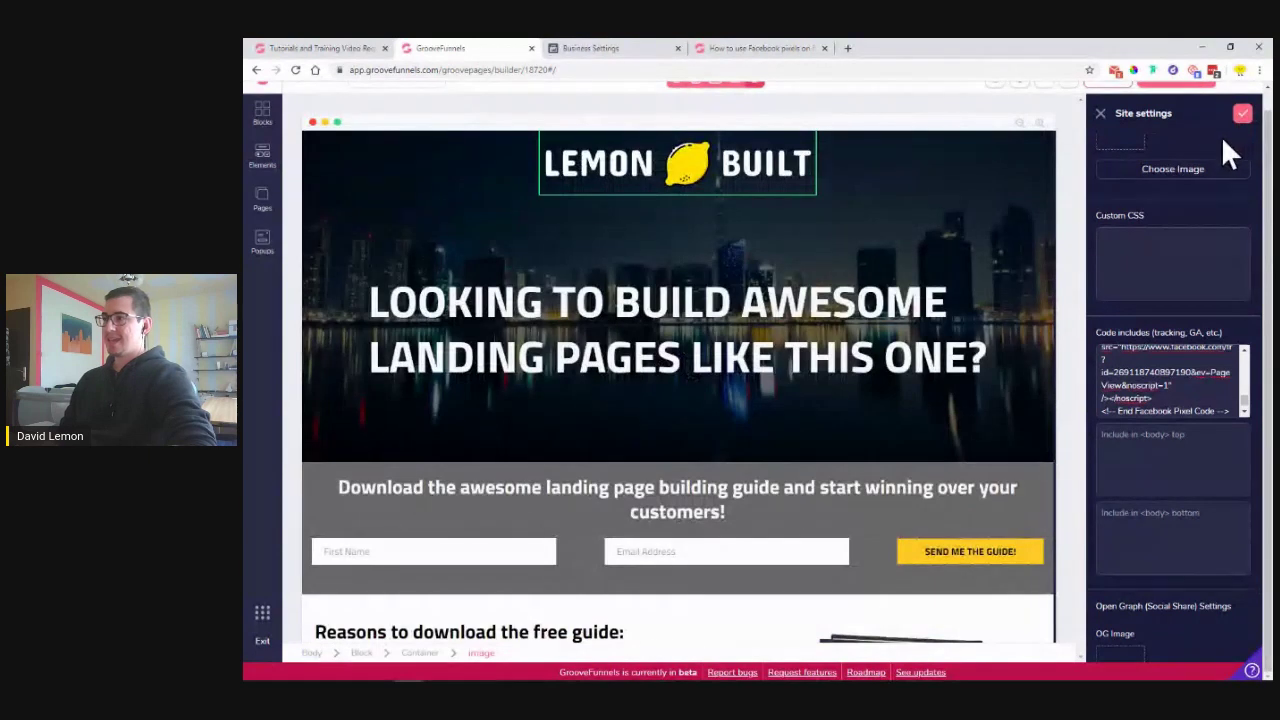
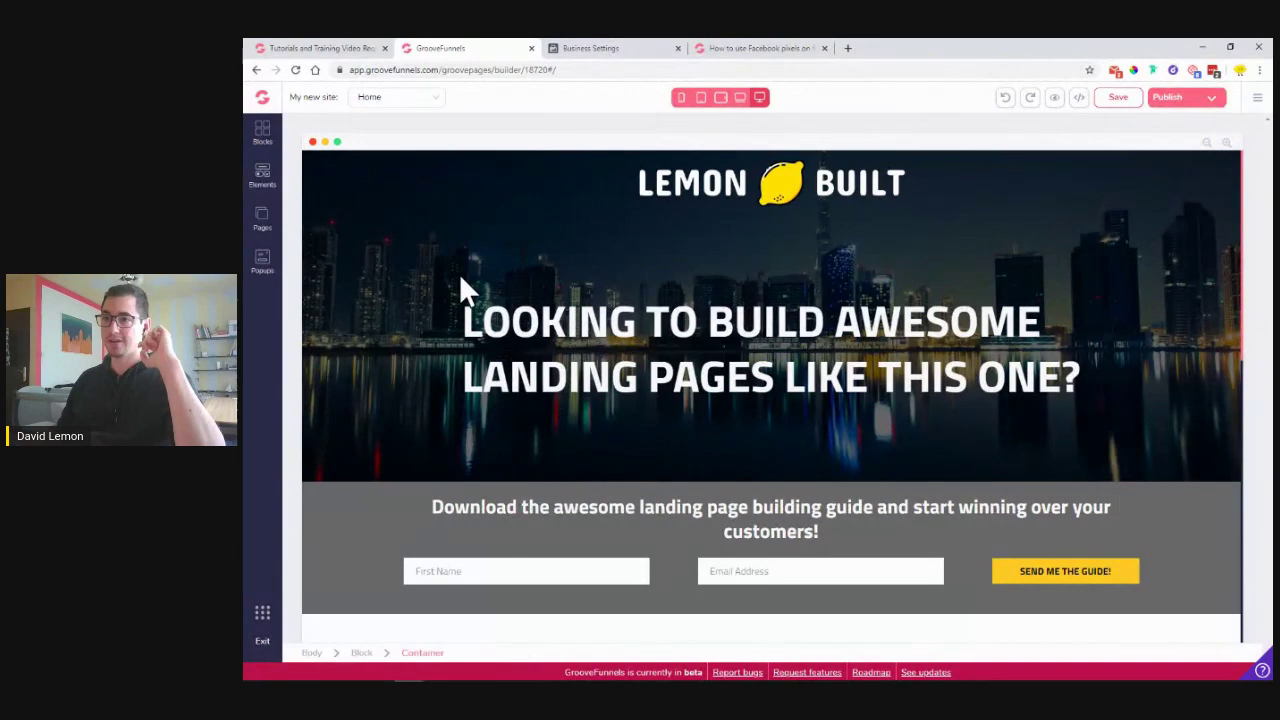
Open the settings of the Home page to show its page-level code includes.
click(263, 222)
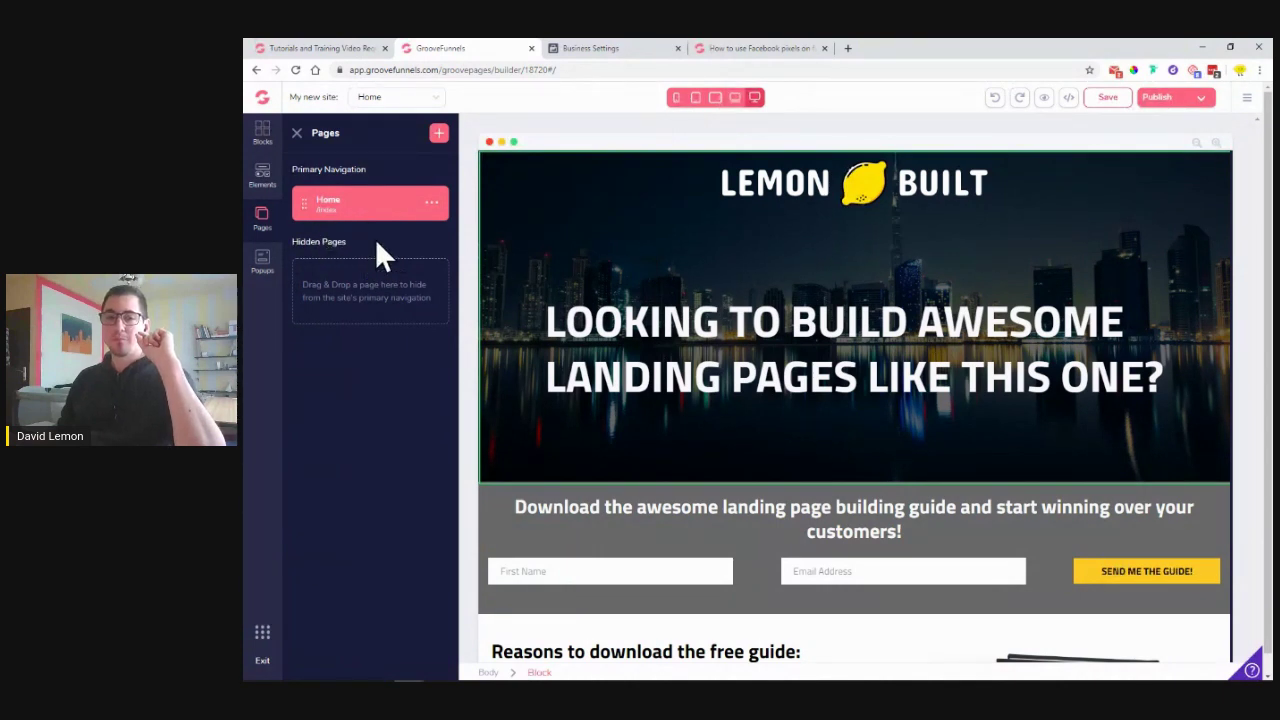
click(436, 208)
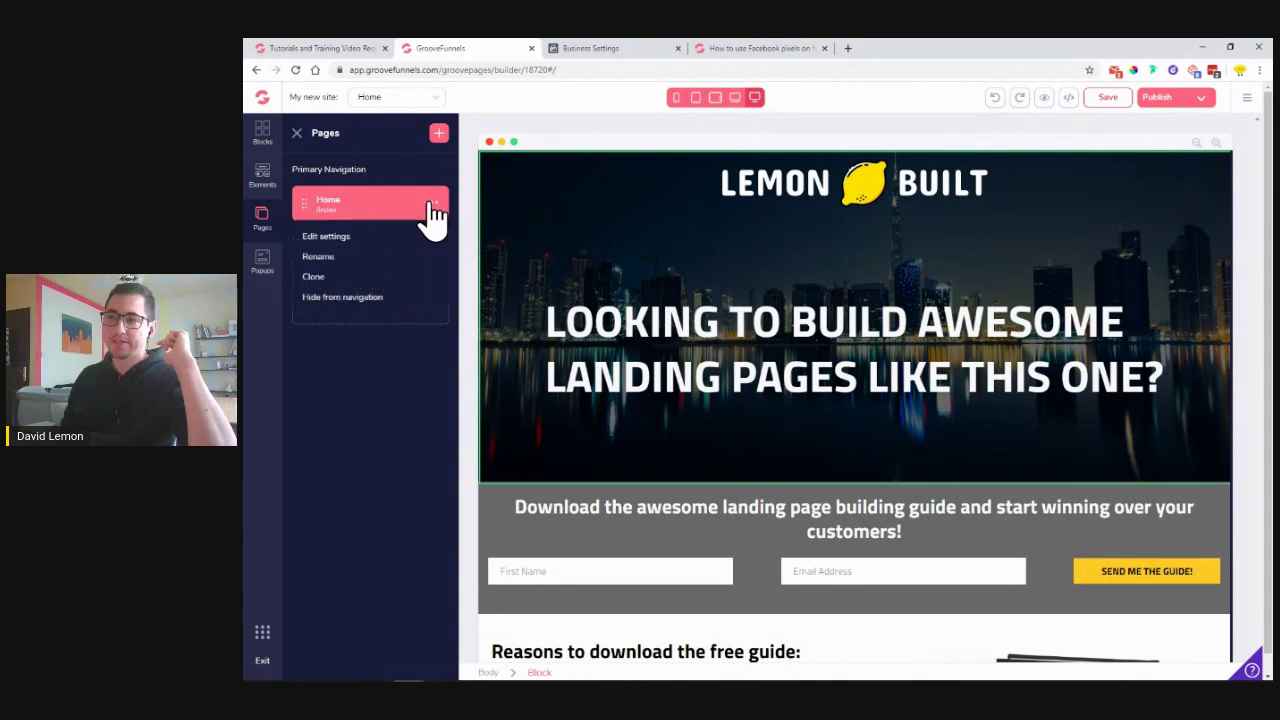
click(336, 238)
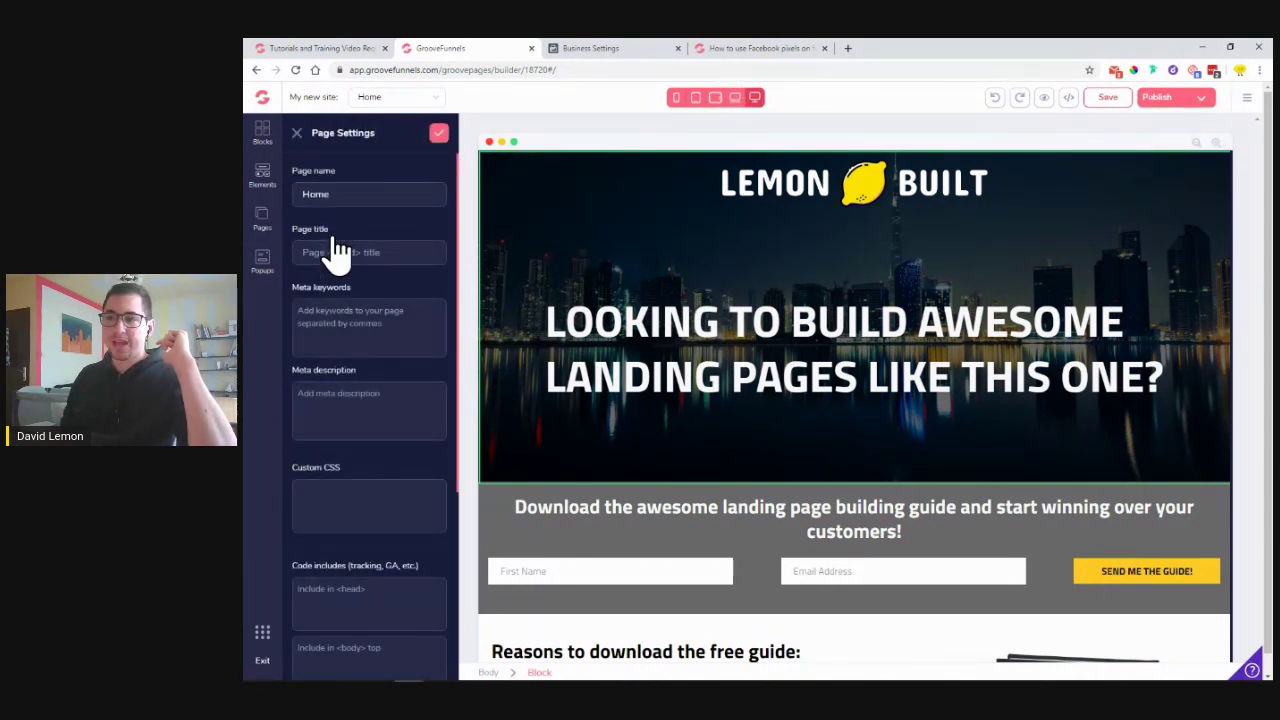
Review the Home page's head and body code include fields, and reopen the site settings.
scroll(355, 222, down, 3)
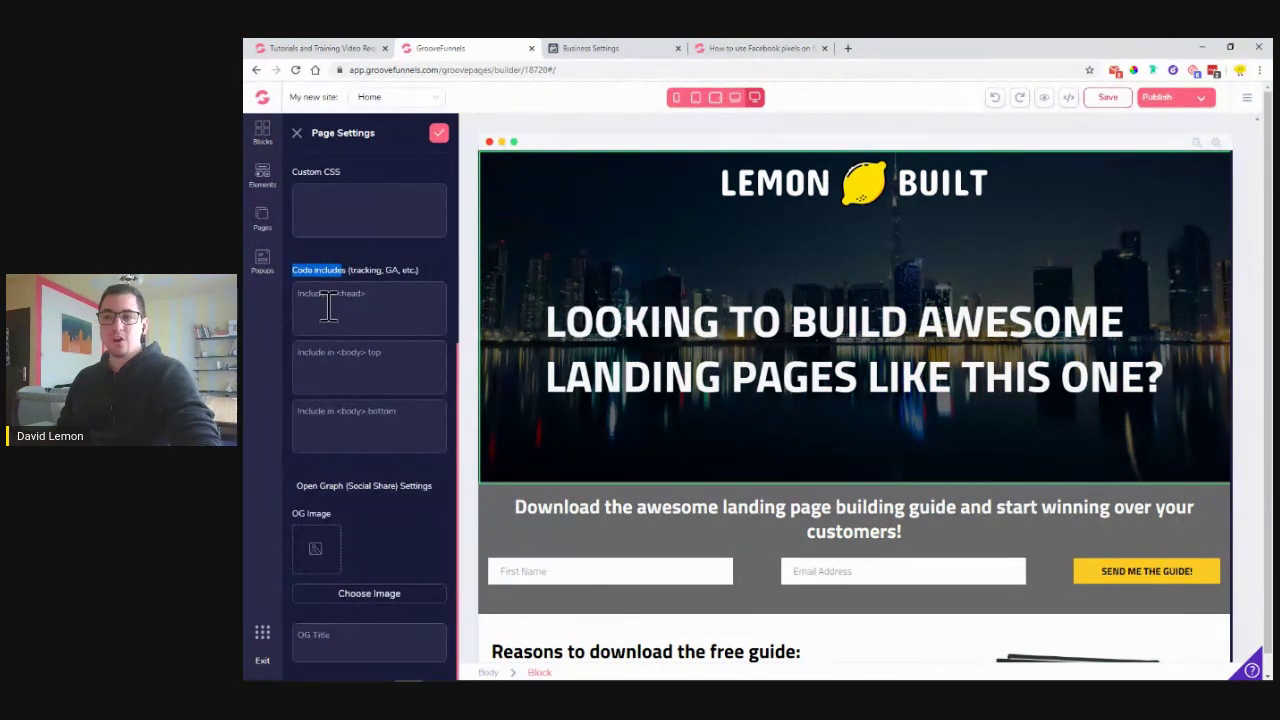
click(329, 307)
right_click(329, 307)
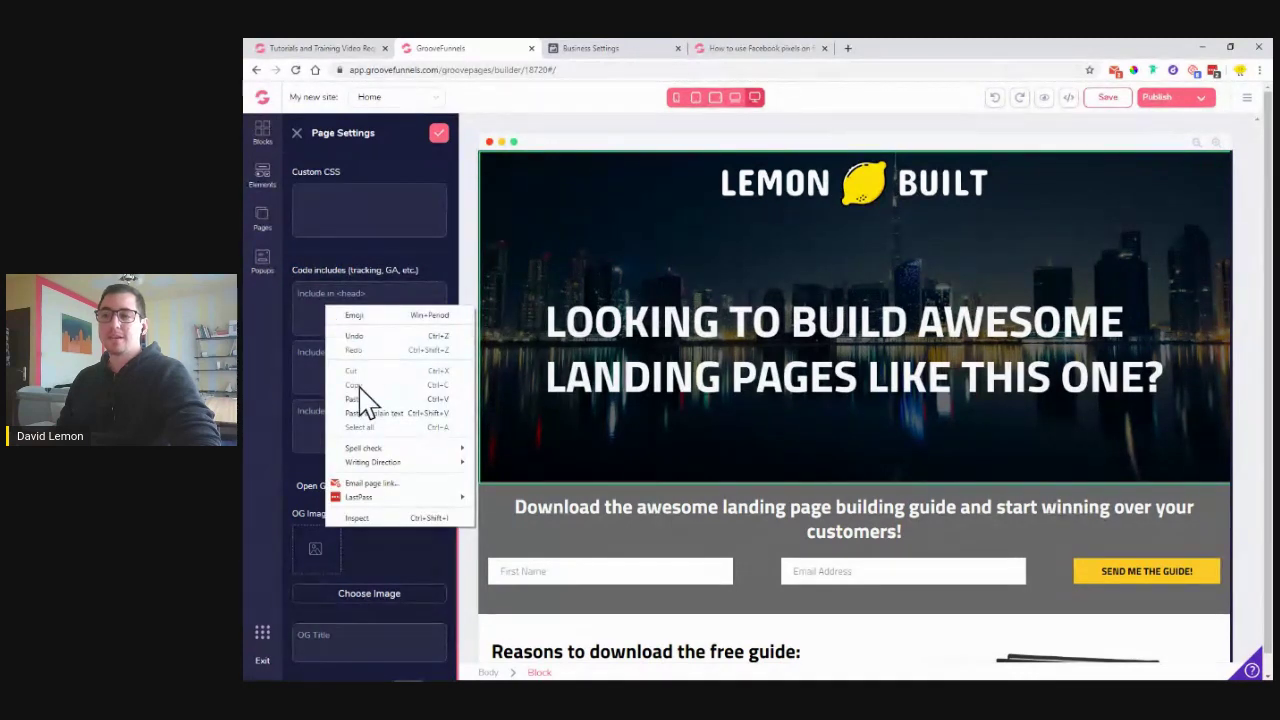
click(431, 260)
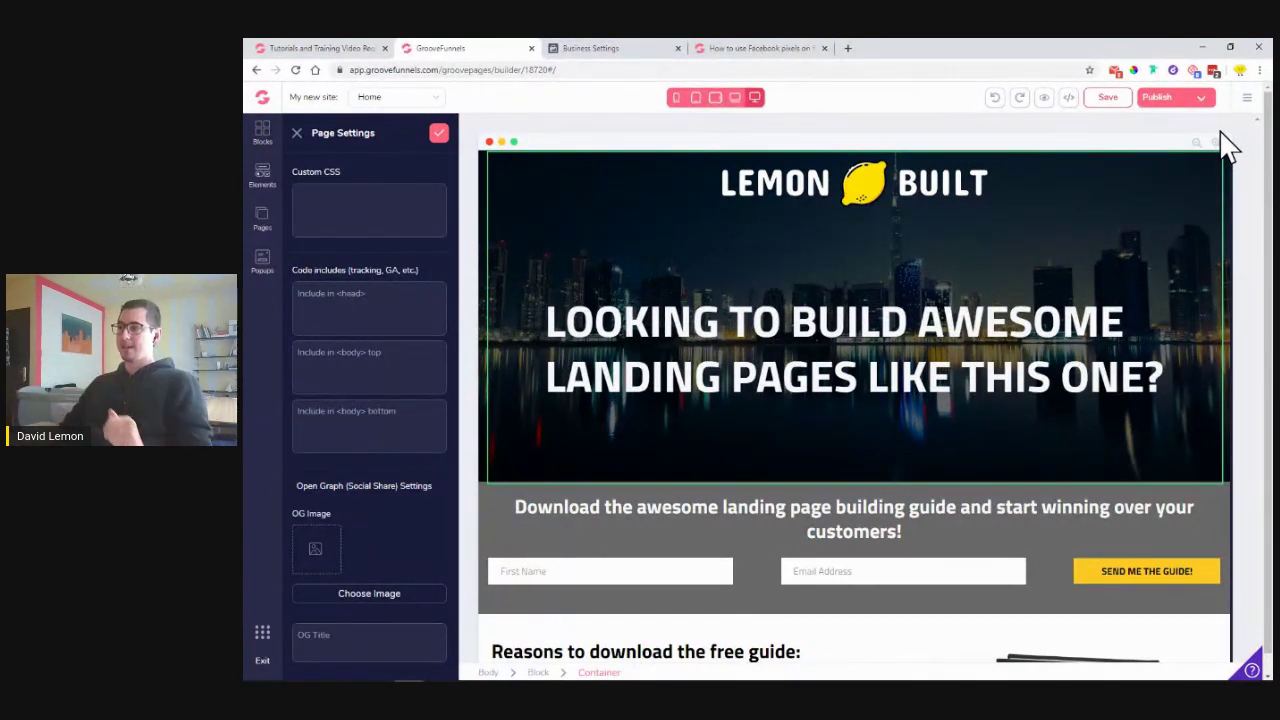
click(1248, 100)
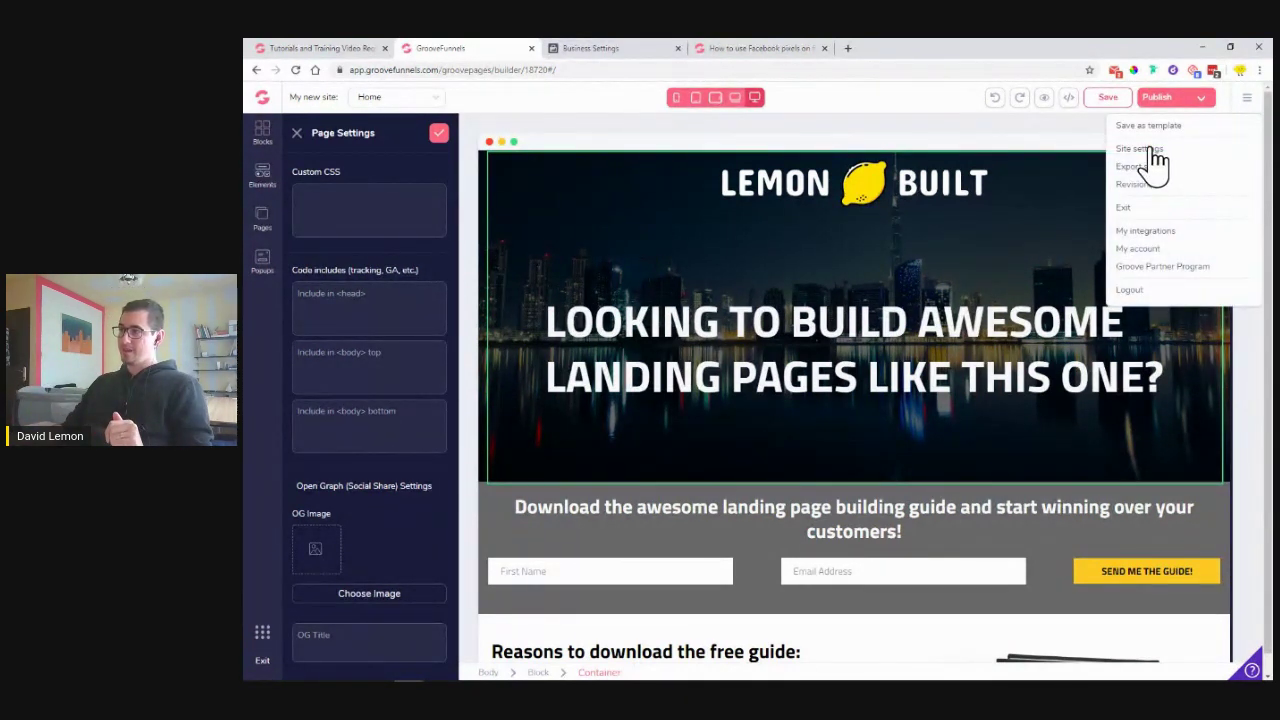
click(1150, 148)
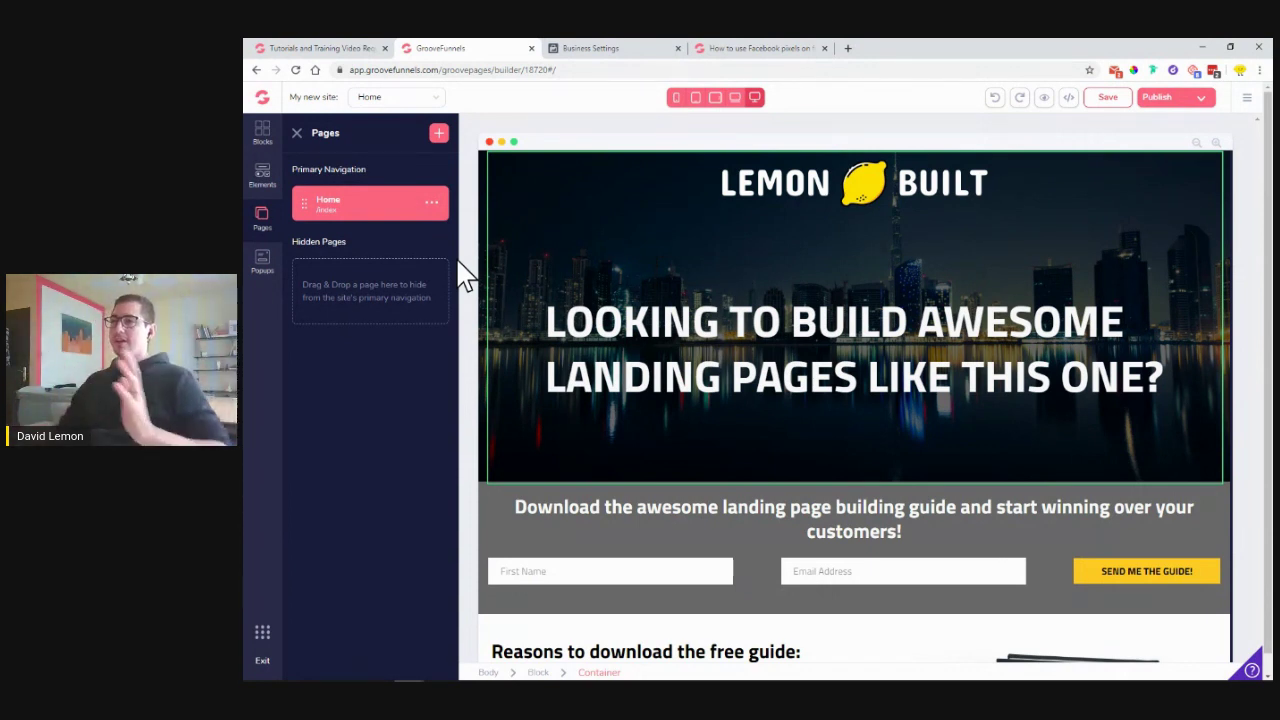
Switch back to Facebook Business Settings, continue past the base code instructions, and choose Facebook's Event Setup Tool.
click(620, 50)
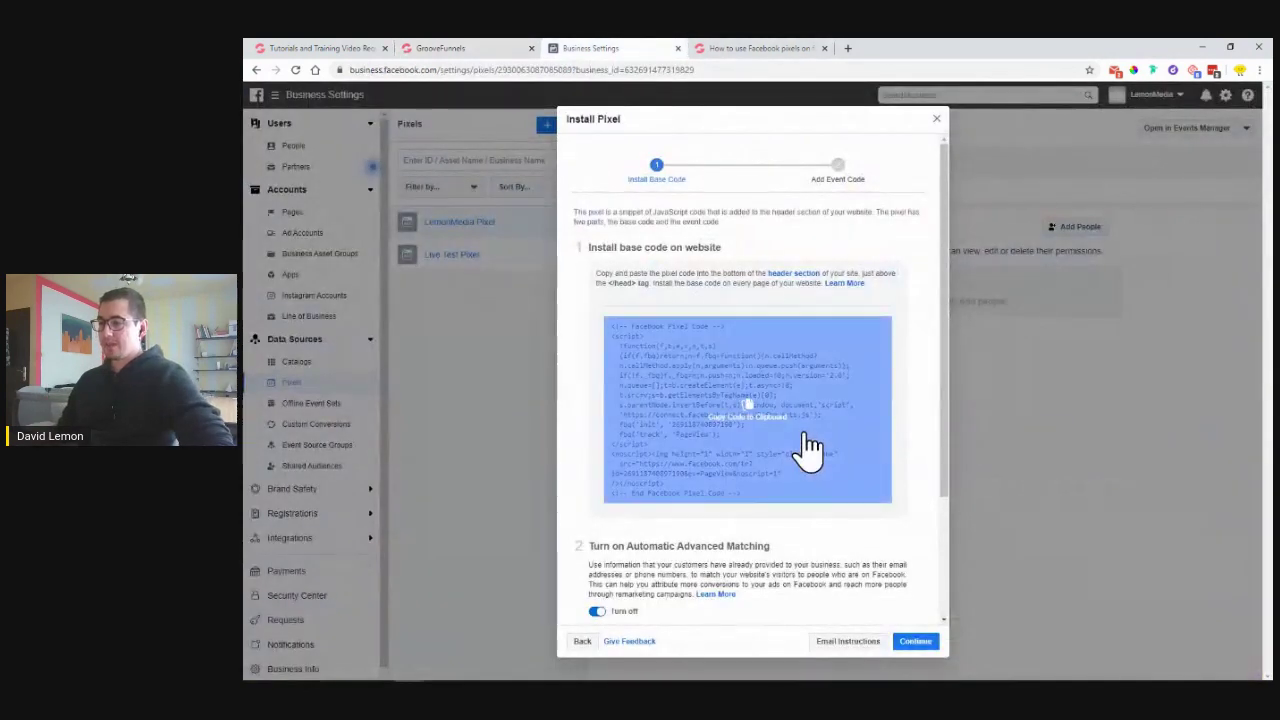
scroll(800, 420, down, 2)
scroll(797, 295, down, 1)
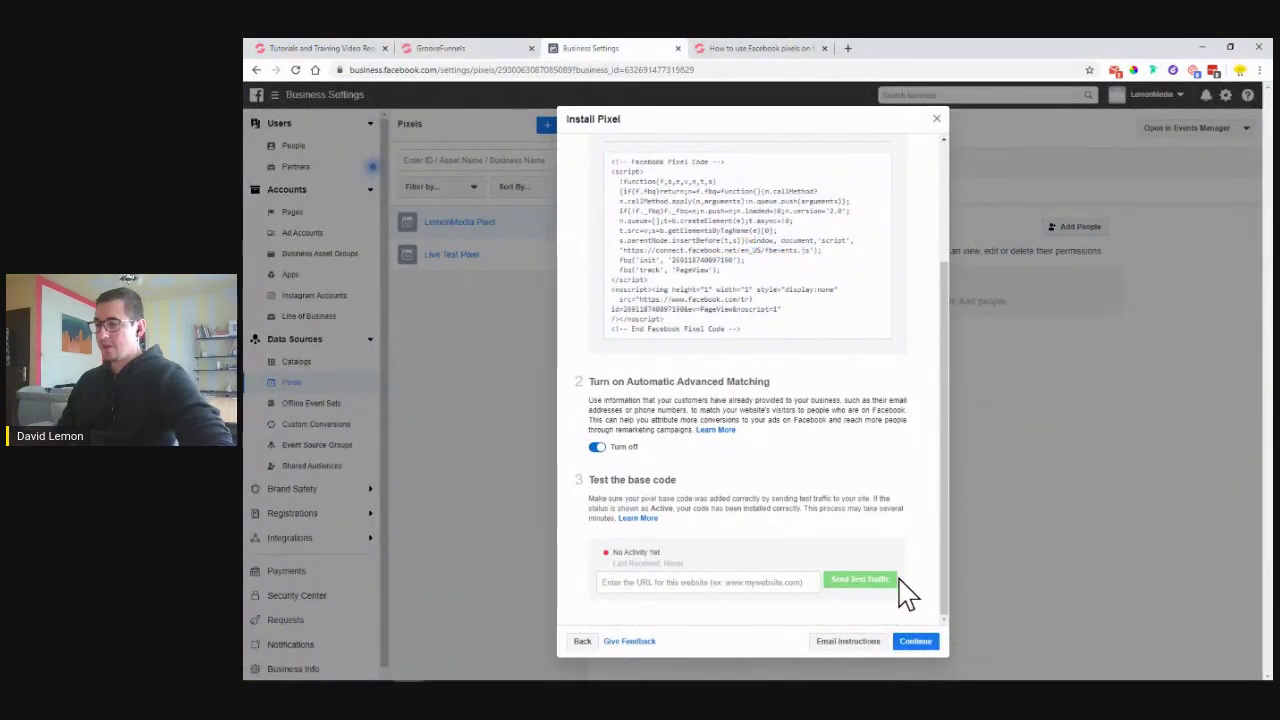
click(923, 653)
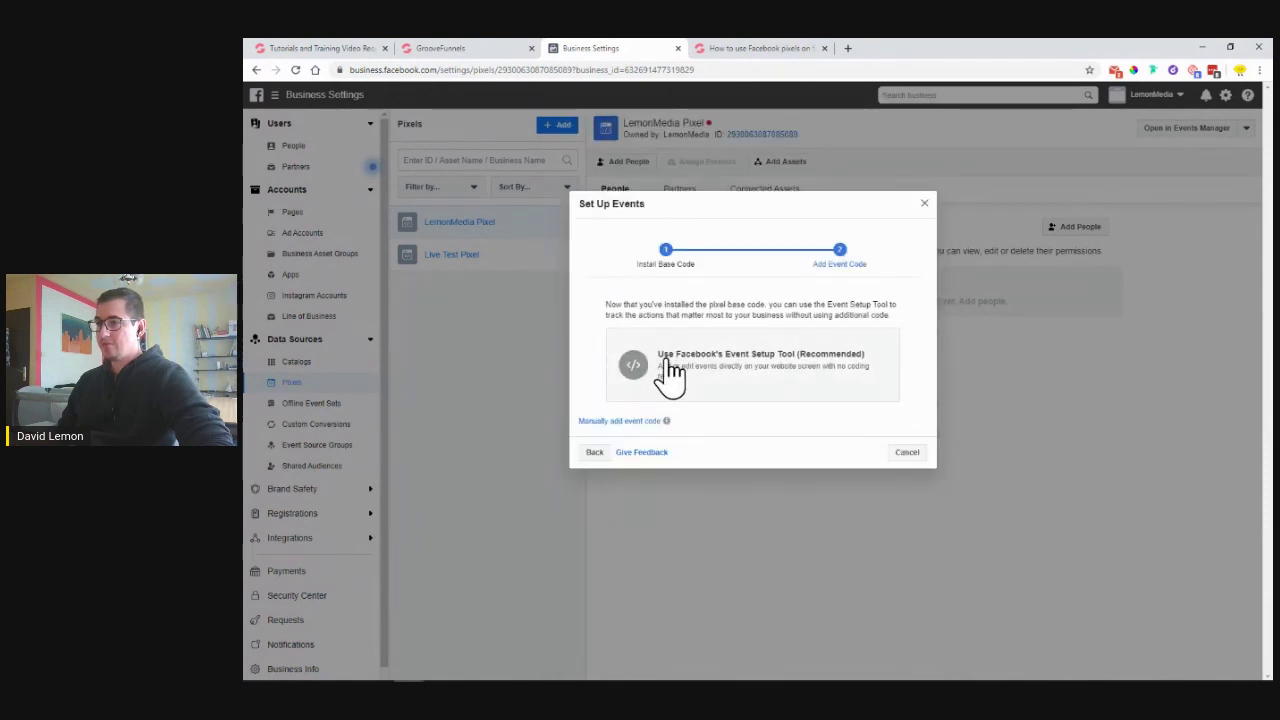
click(778, 386)
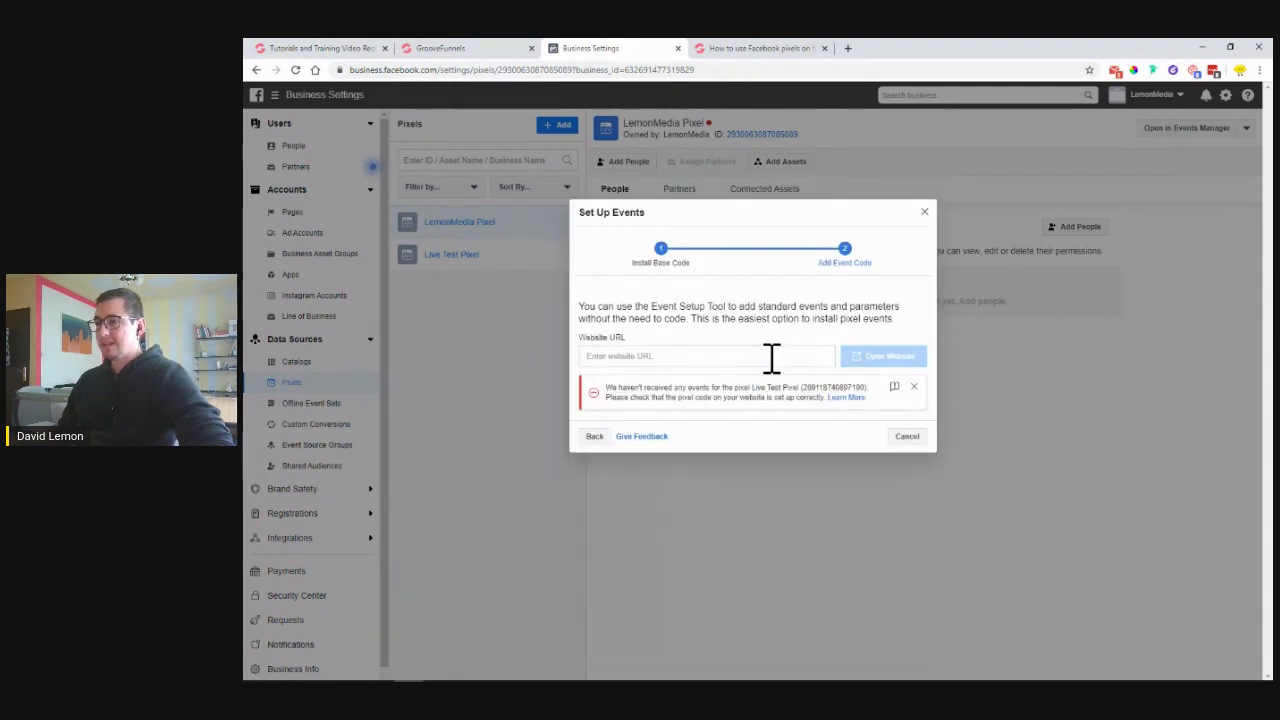
Save the site in the GroovePages editor and return to the website URL entry of the Facebook event setup.
click(784, 50)
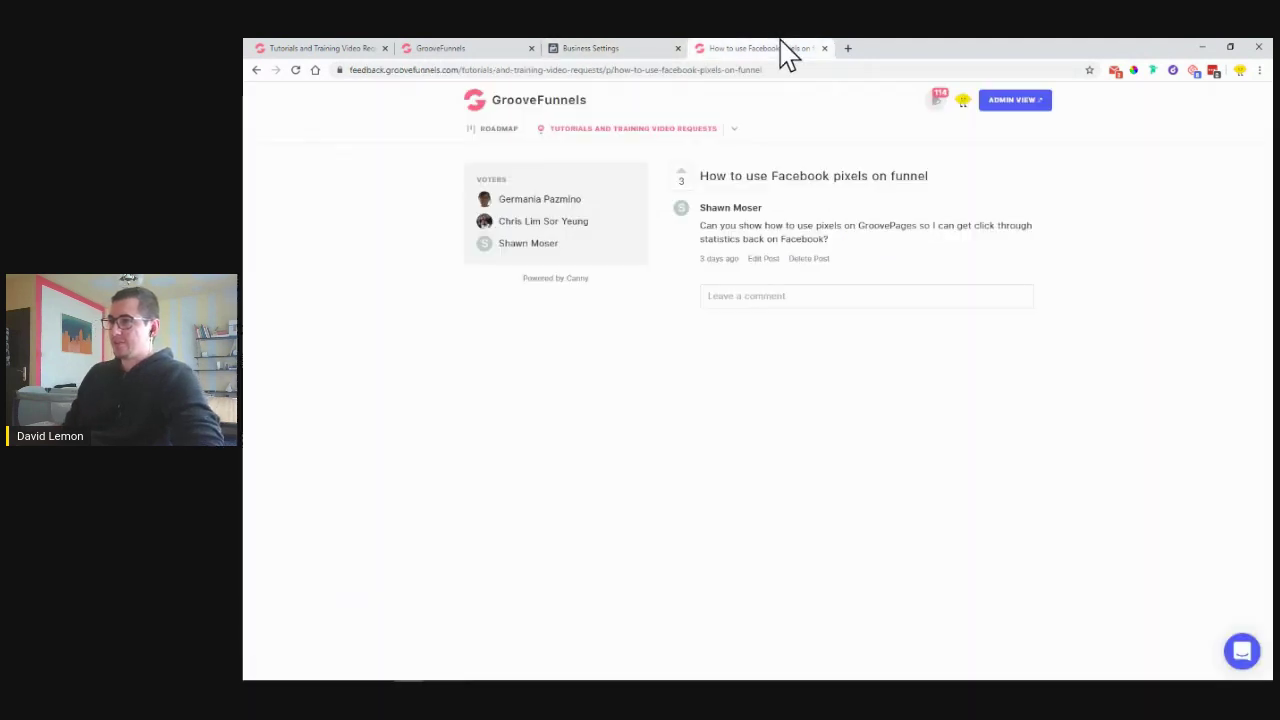
click(470, 48)
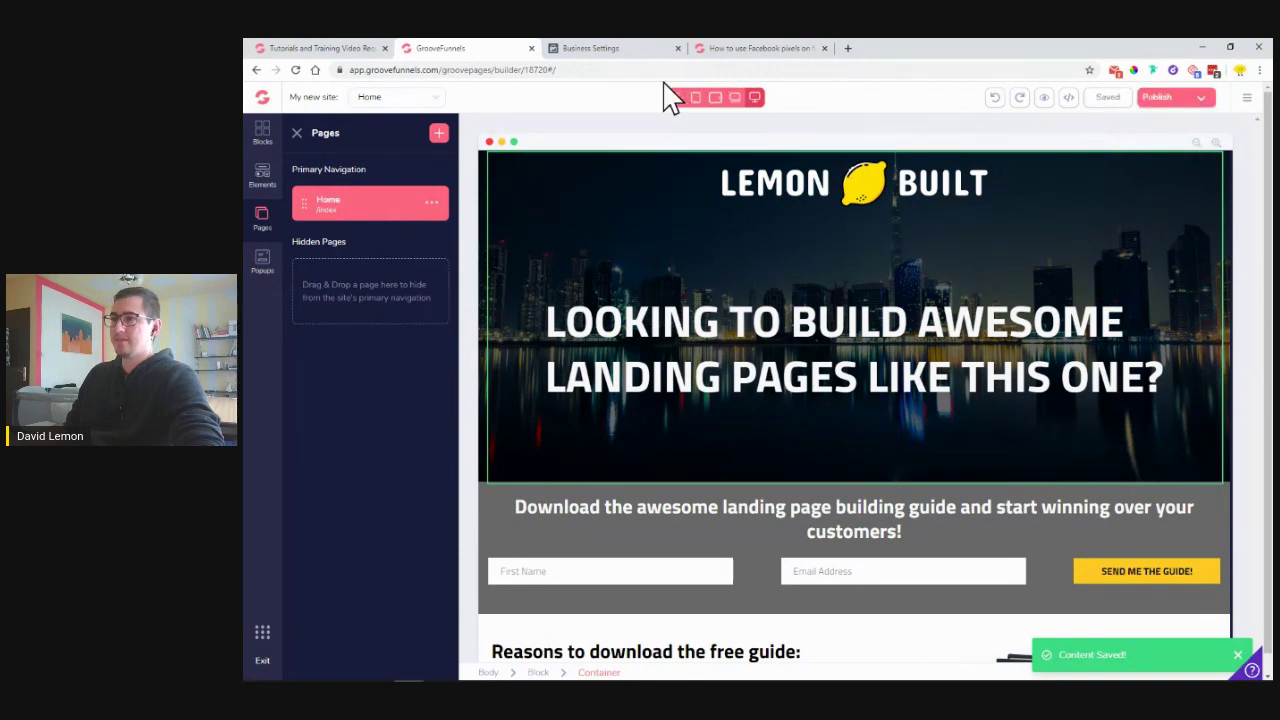
click(590, 48)
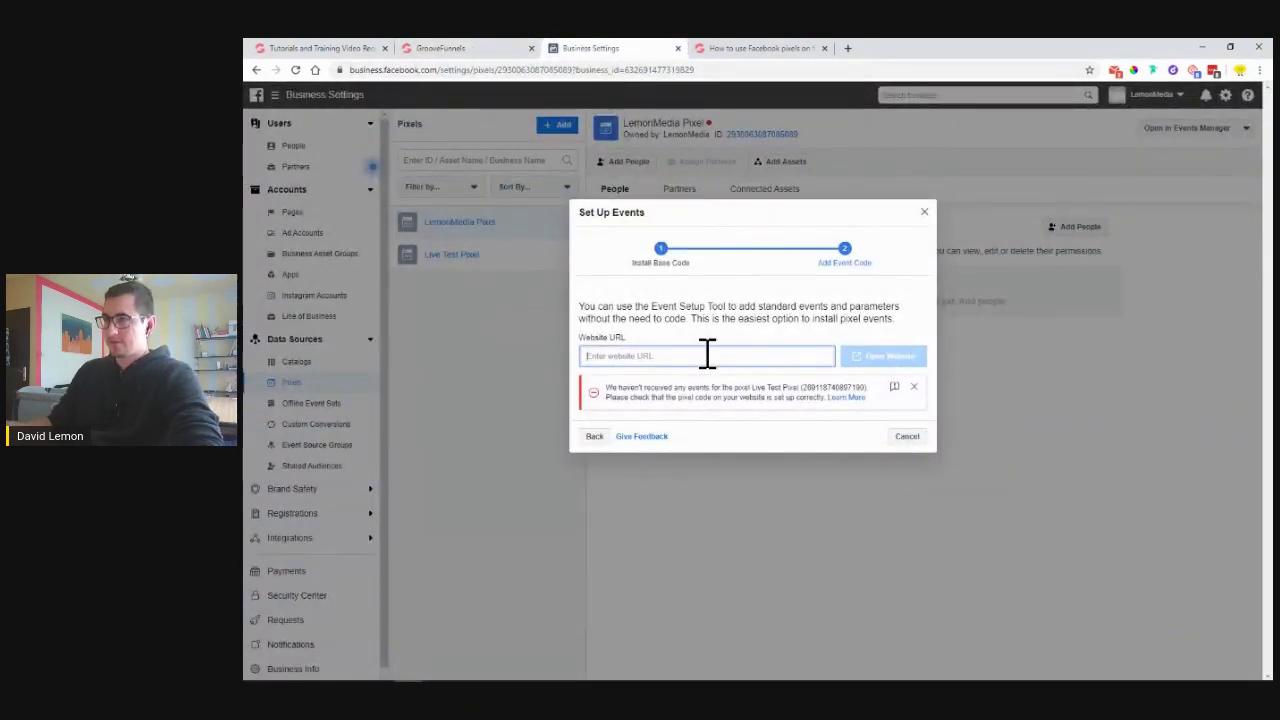
Copy the site's hosted address from the GroovePages publish settings, paste it as the event setup's website URL, and close the setup.
click(432, 50)
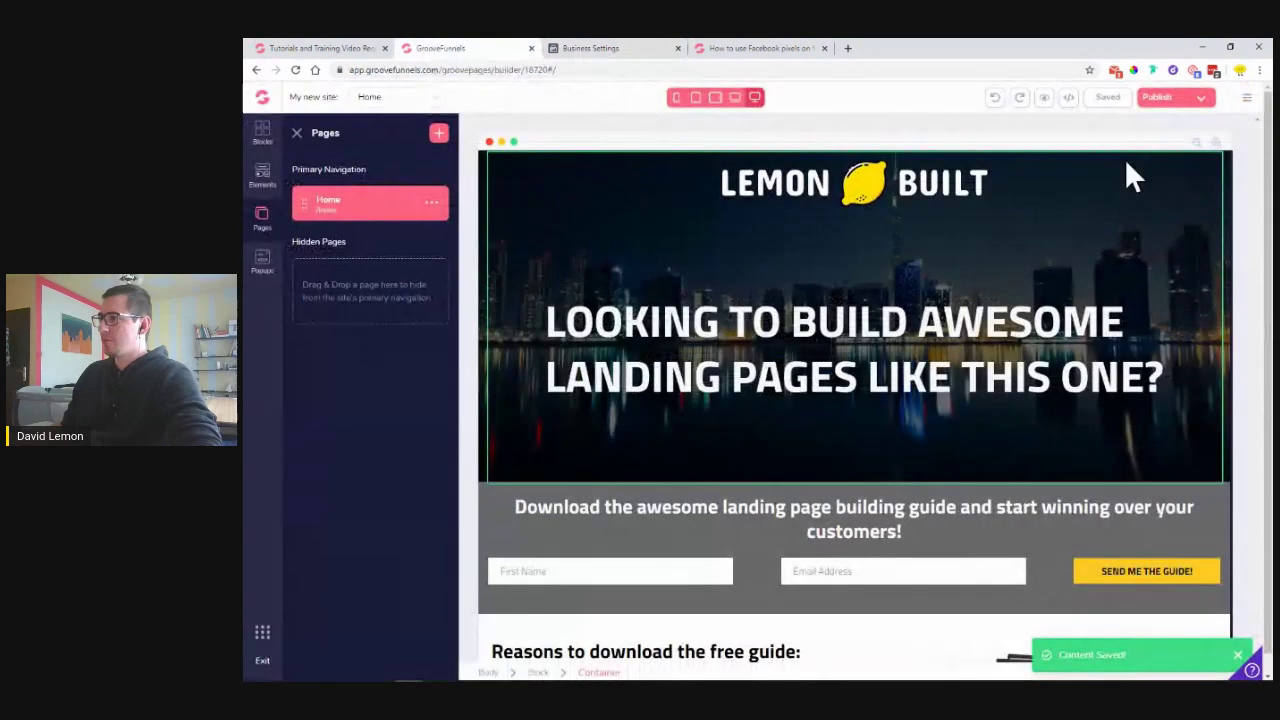
click(1198, 99)
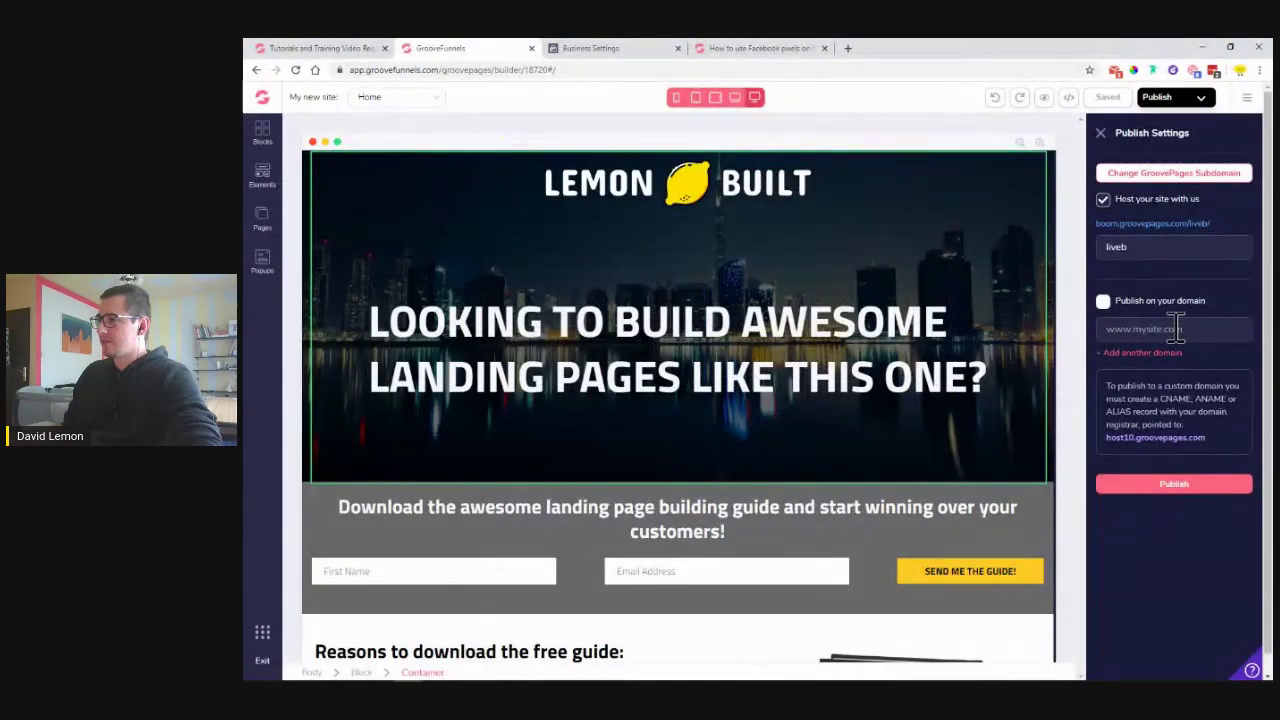
right_click(1200, 226)
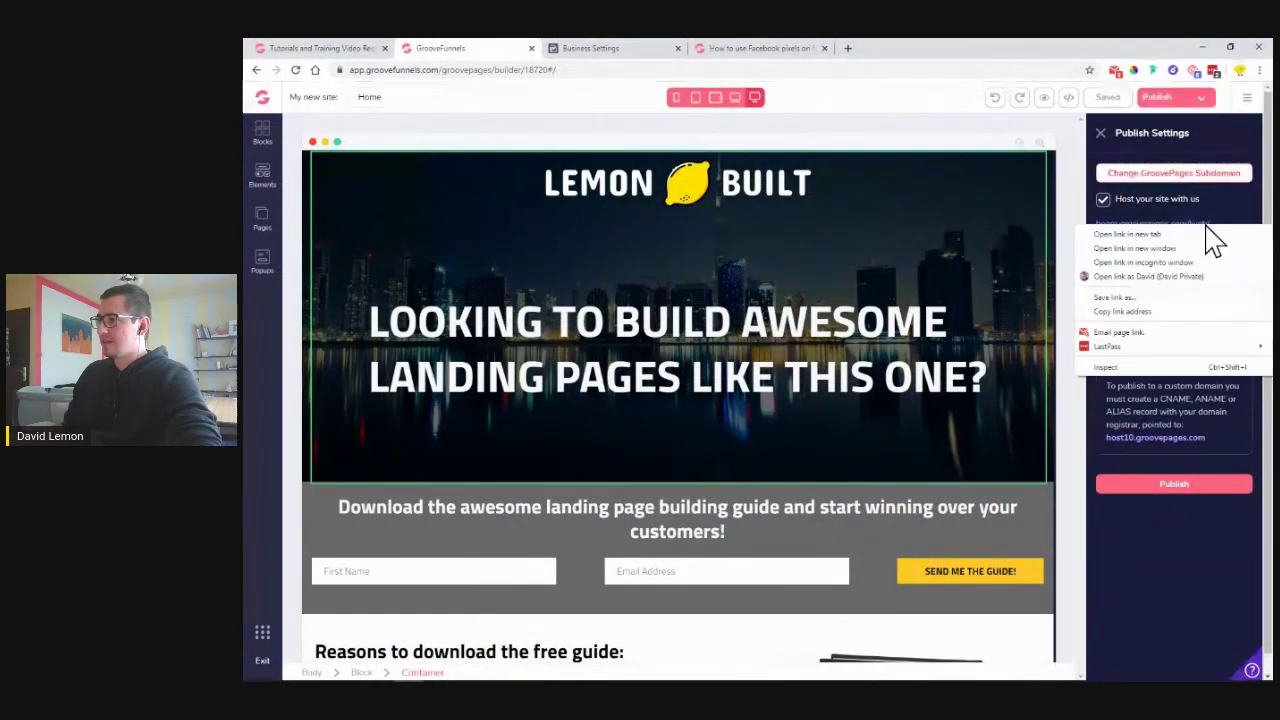
click(1170, 311)
click(626, 48)
right_click(679, 355)
click(730, 446)
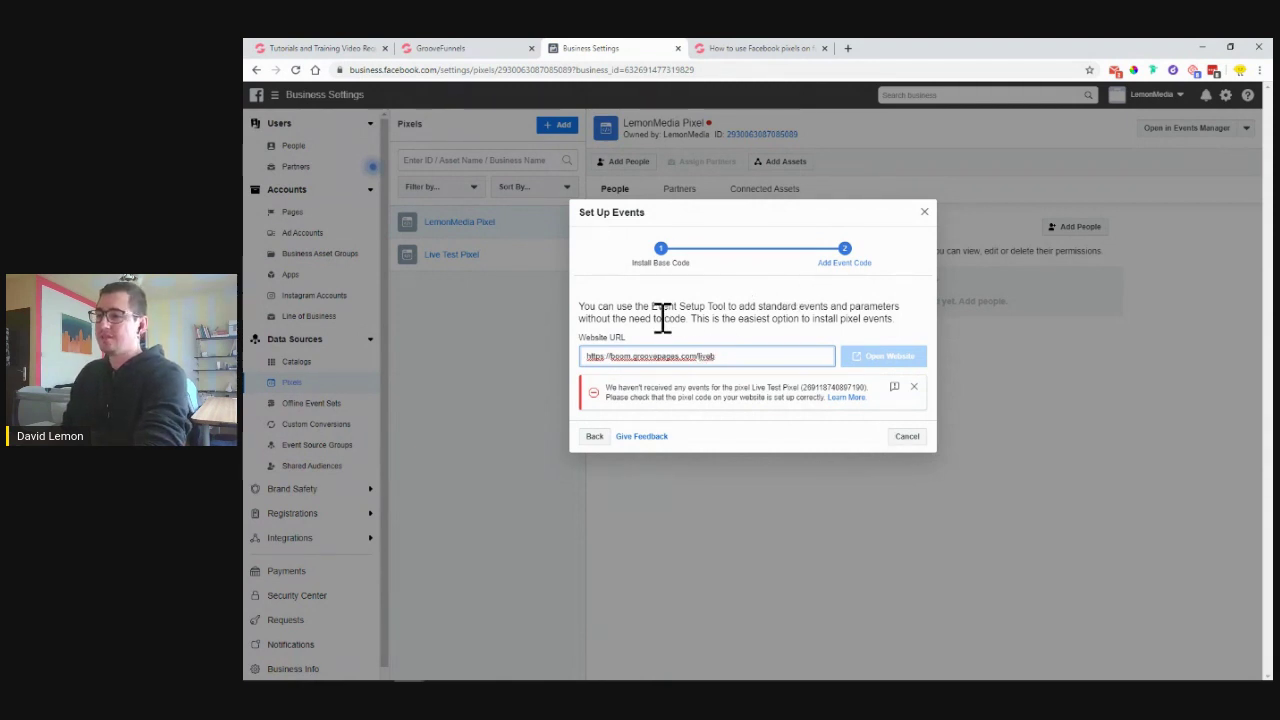
click(925, 212)
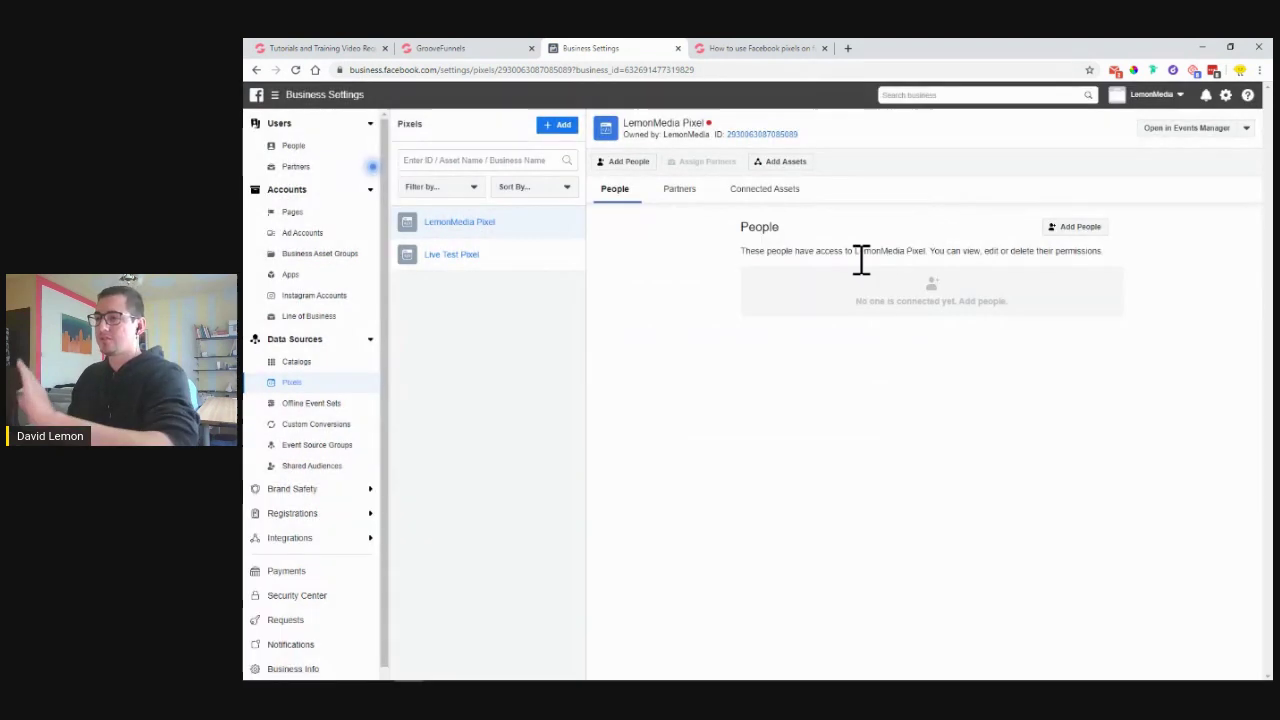
View the Live Test Pixel and LemonMedia Pixel entries, and close the Facebook pixel tutorial request page.
click(466, 258)
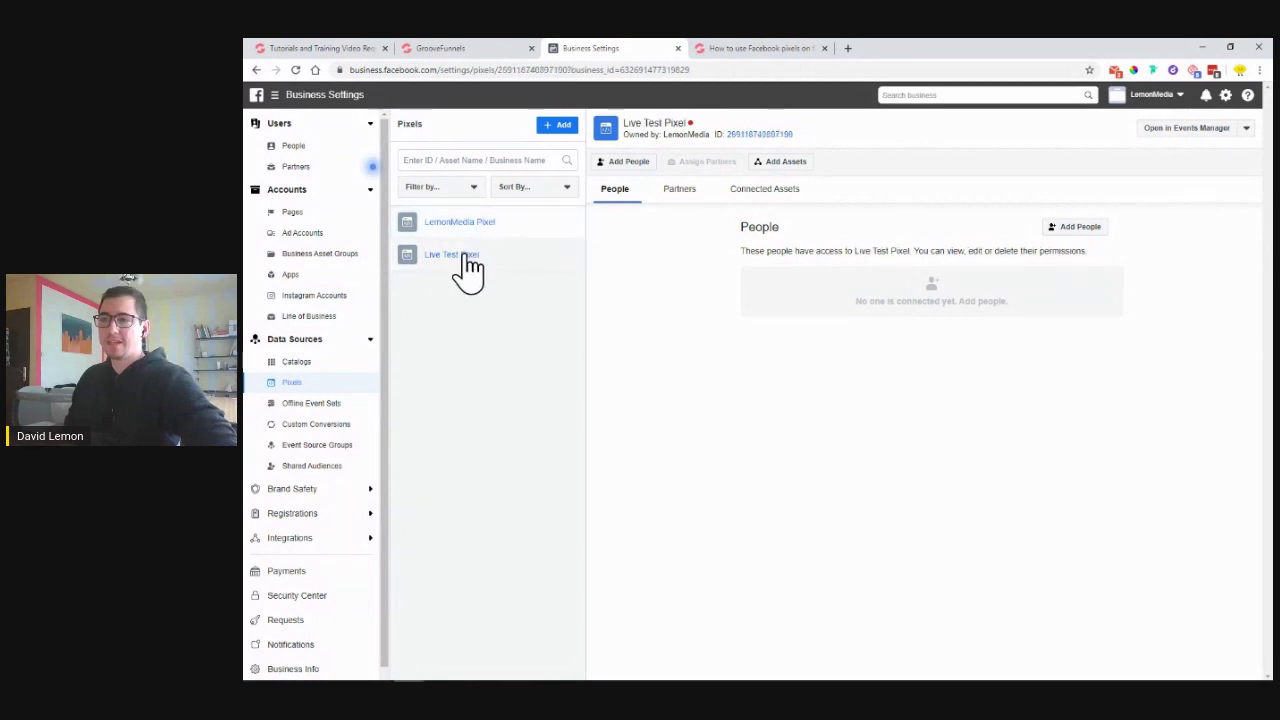
click(468, 224)
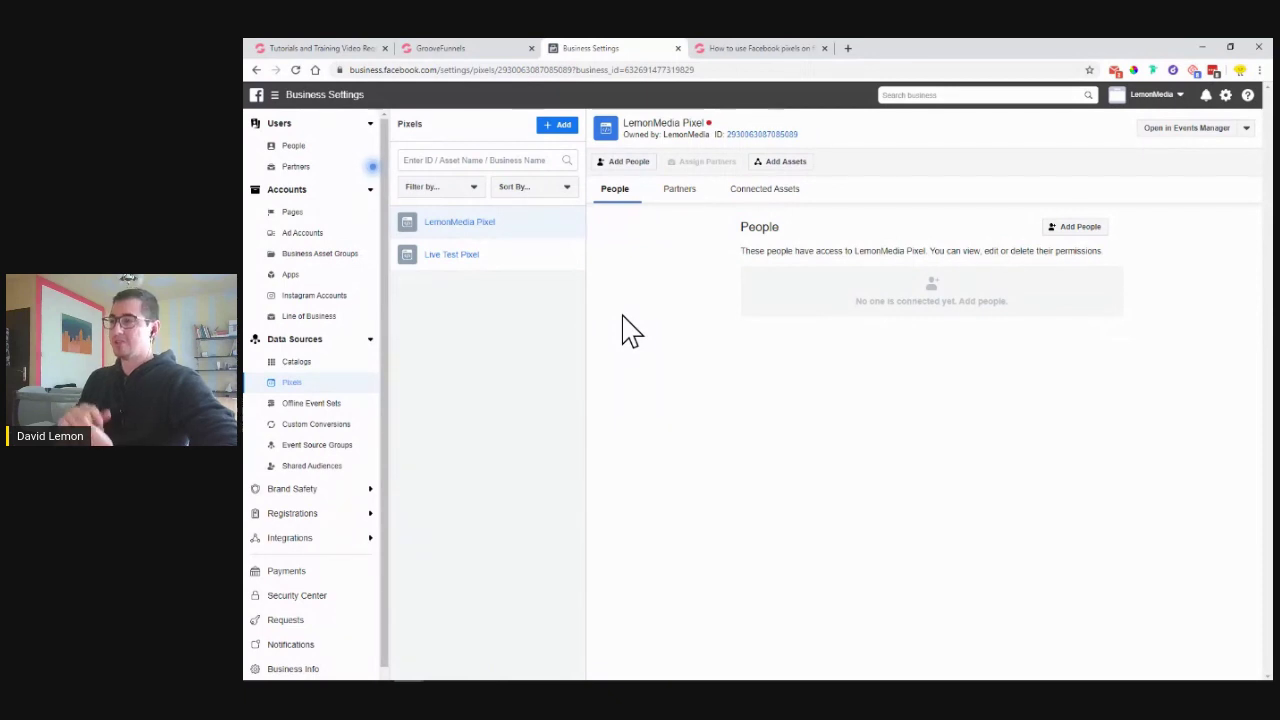
click(790, 50)
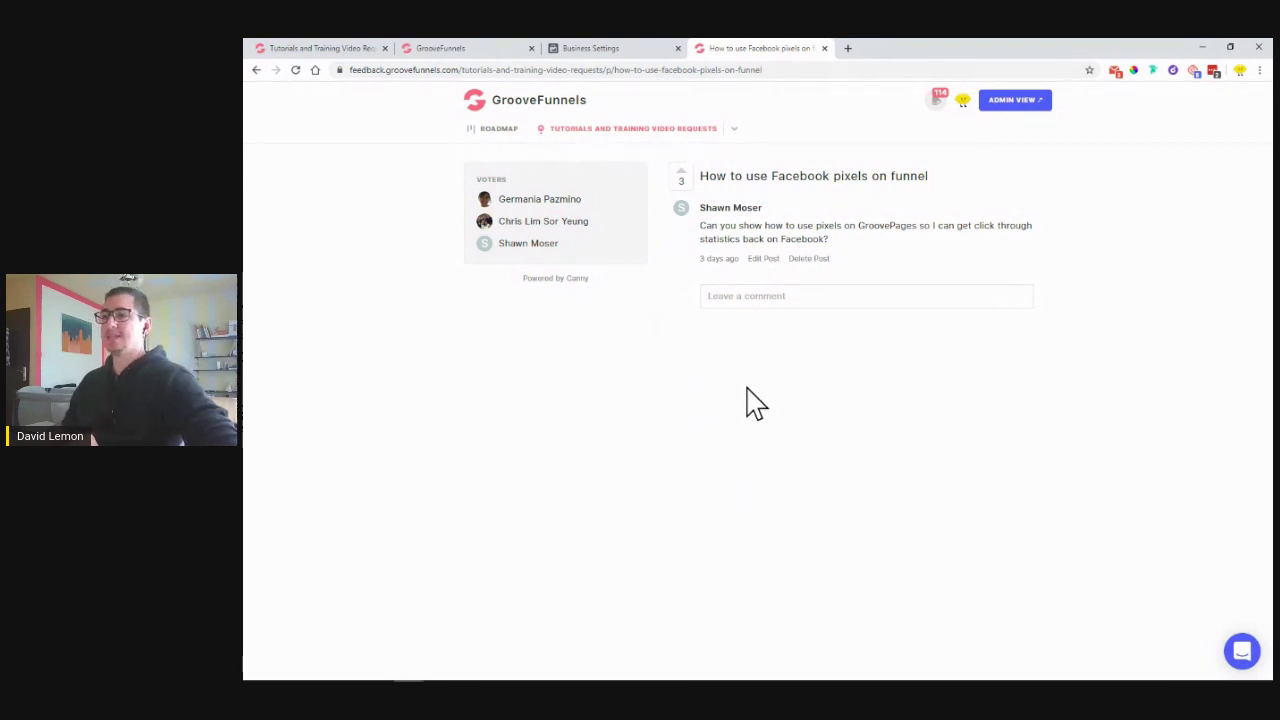
click(824, 48)
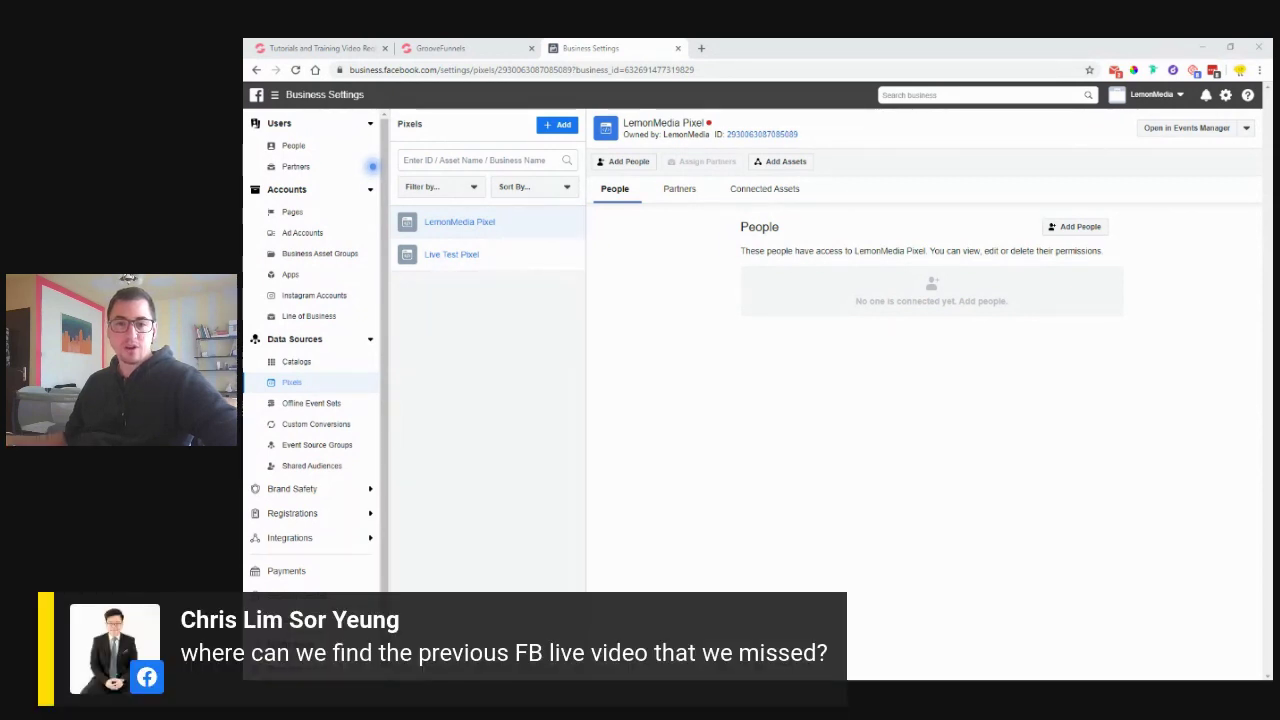
Open Facebook in a new browser tab and go to the GrooveDigital Official group.
click(701, 48)
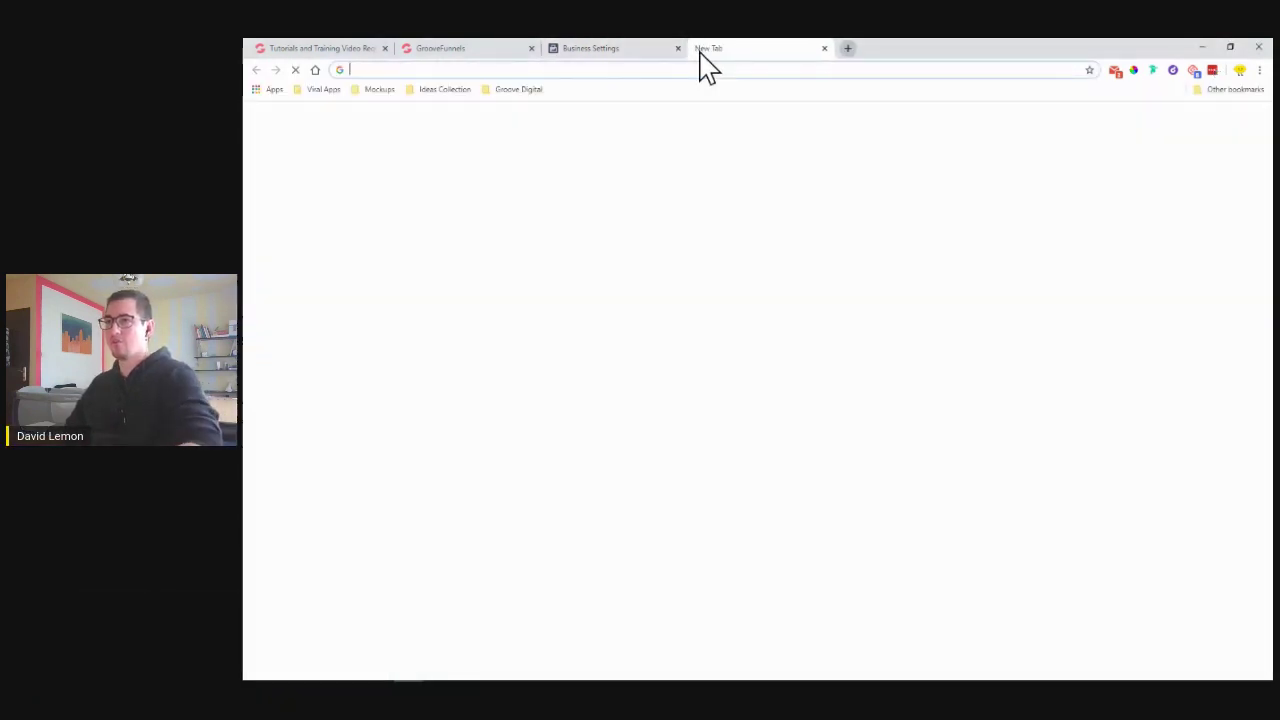
text(face)
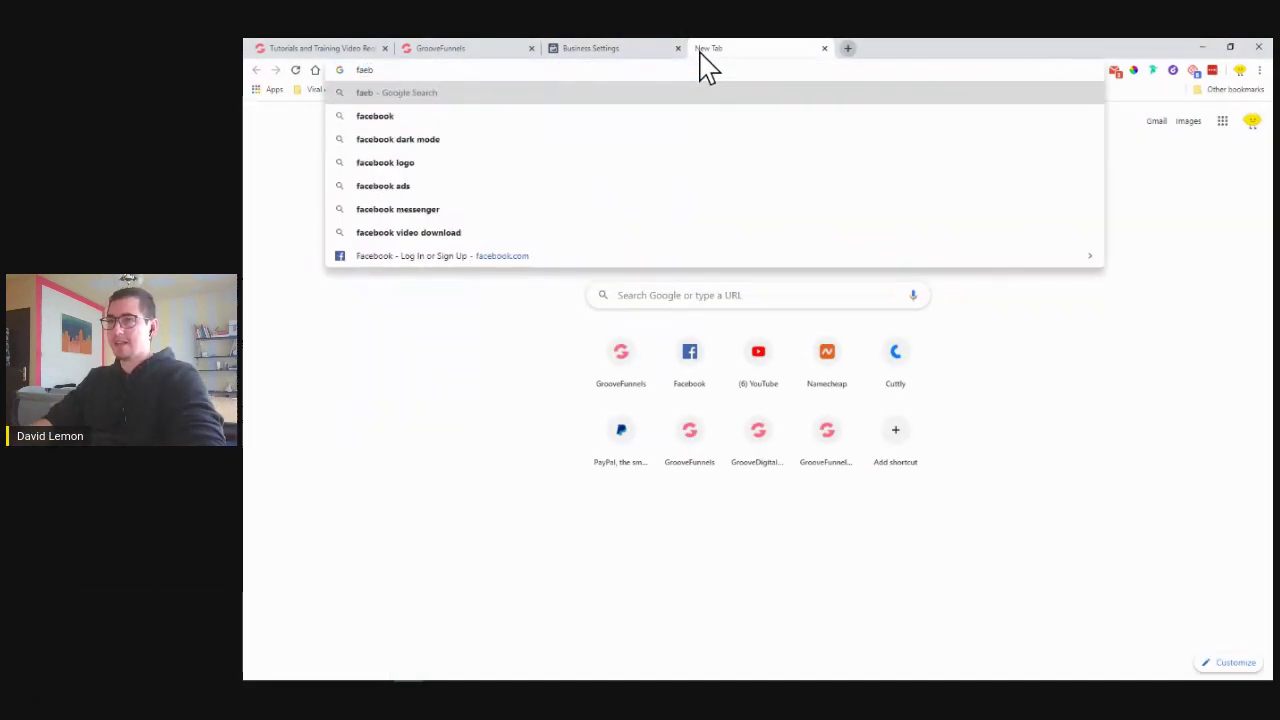
key(BackSpace)
key(BackSpace)
key(BackSpace)
text(acebook)
key(Return)
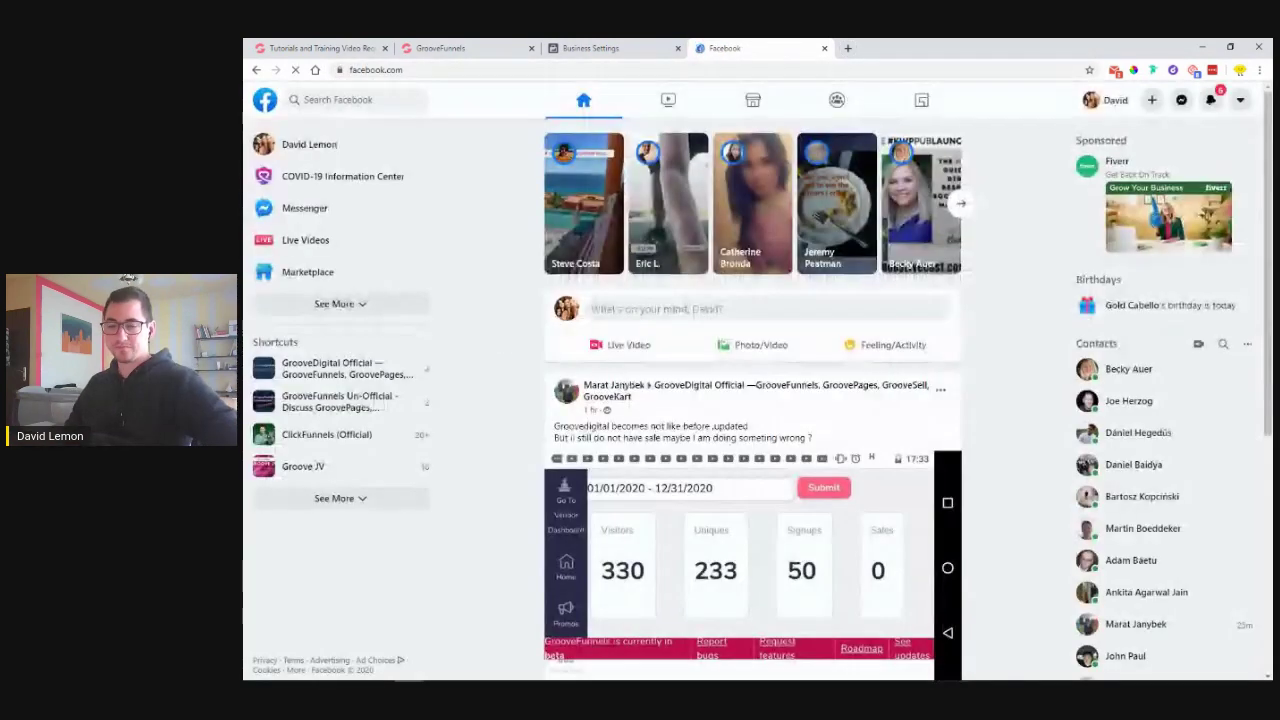
click(316, 383)
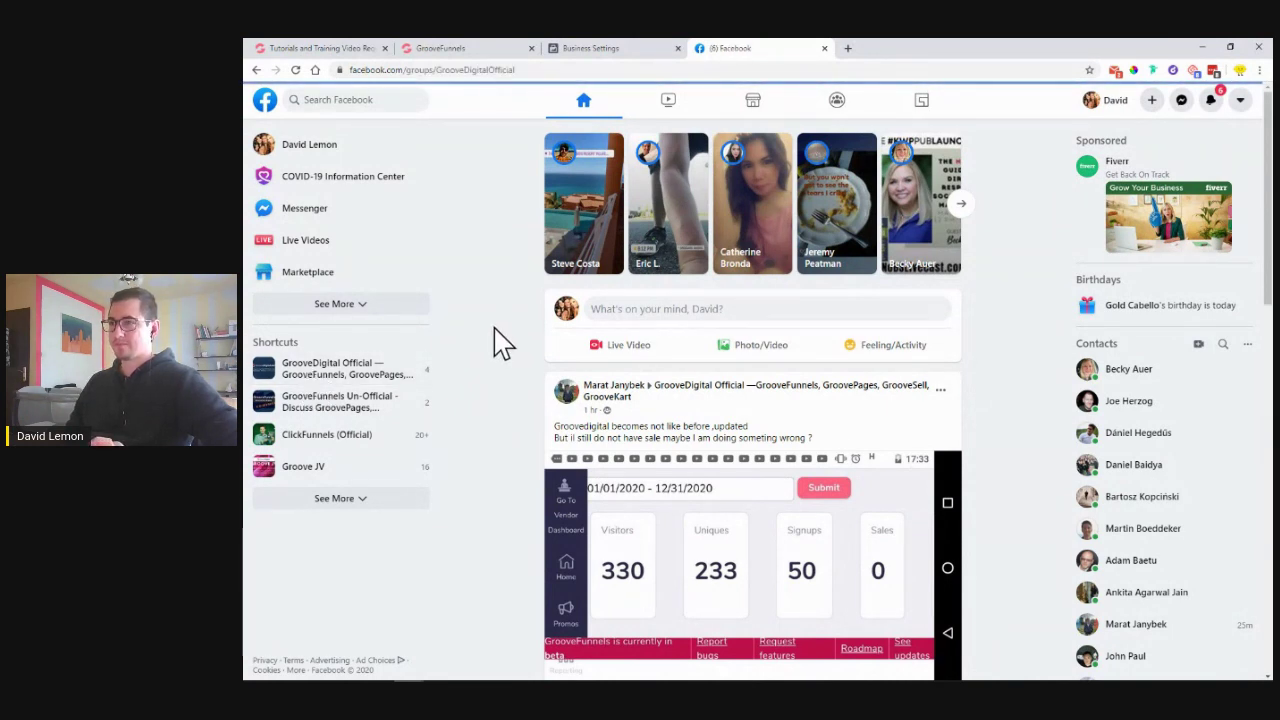
Look through the group's feed for the admin's video post about connecting Aweber to a GroovePages form.
scroll(500, 343, down, 2)
scroll(500, 343, down, 5)
scroll(500, 343, down, 3)
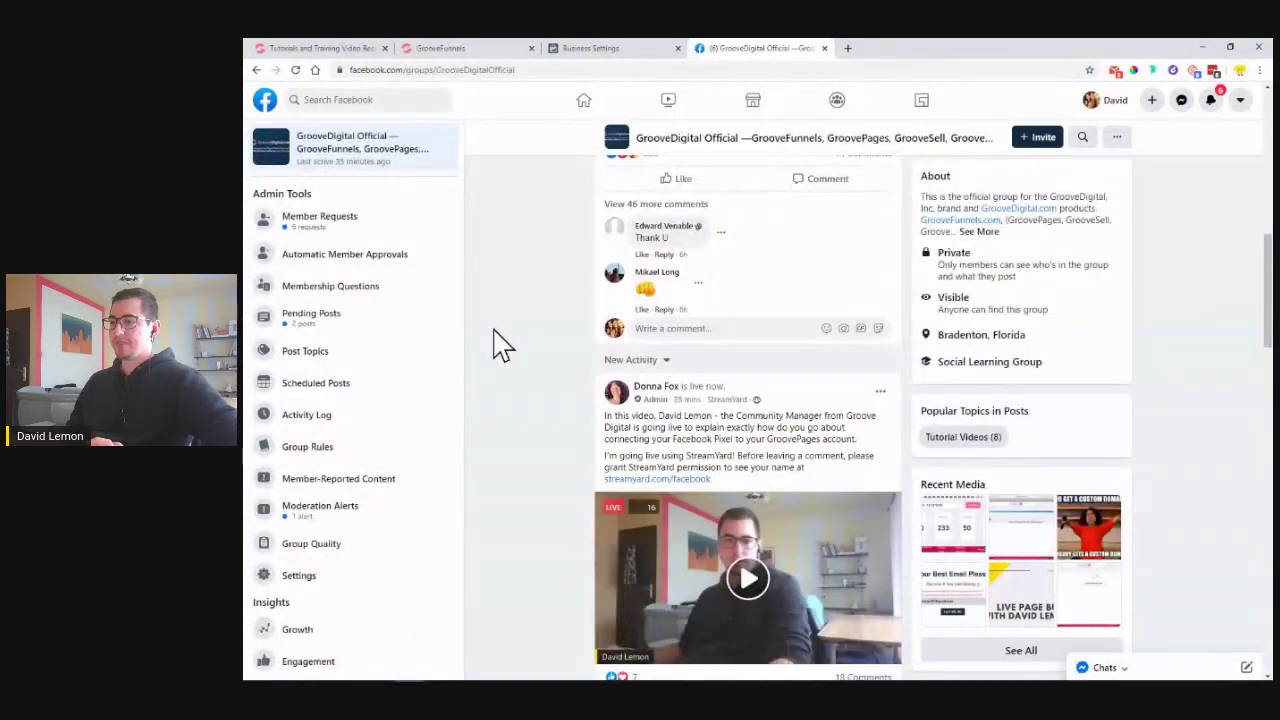
scroll(500, 432, down, 10)
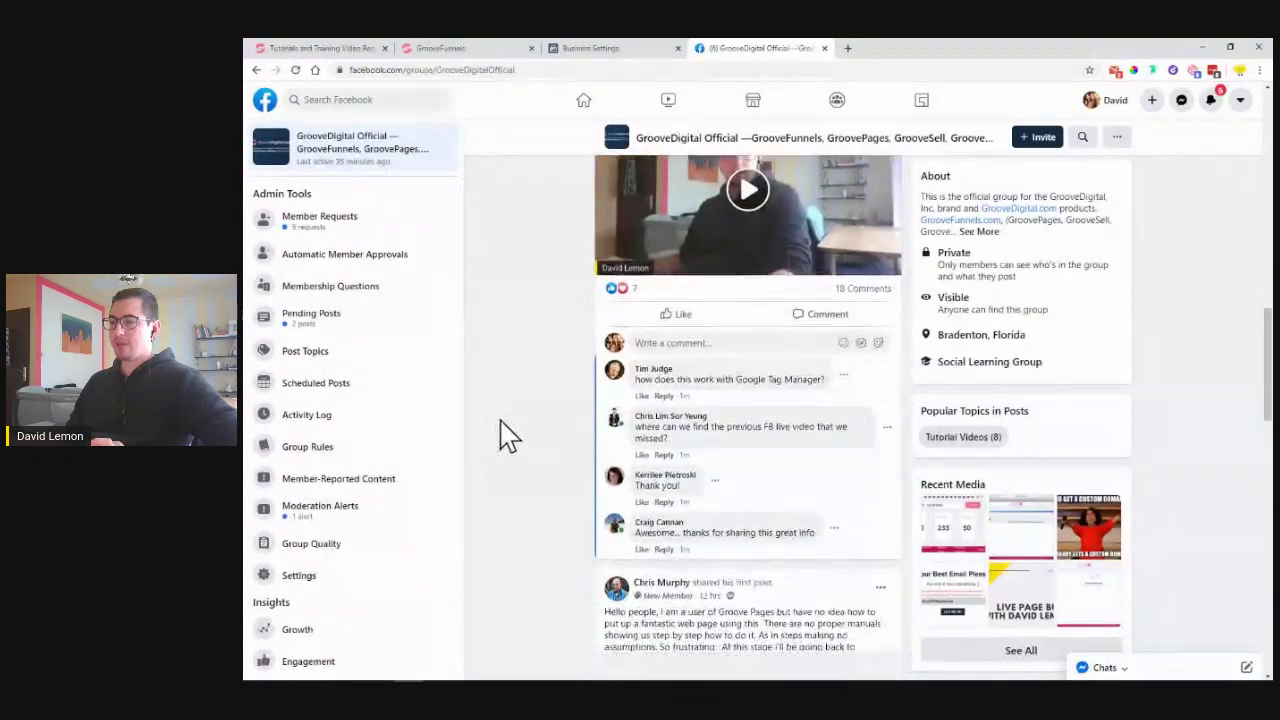
scroll(510, 432, down, 5)
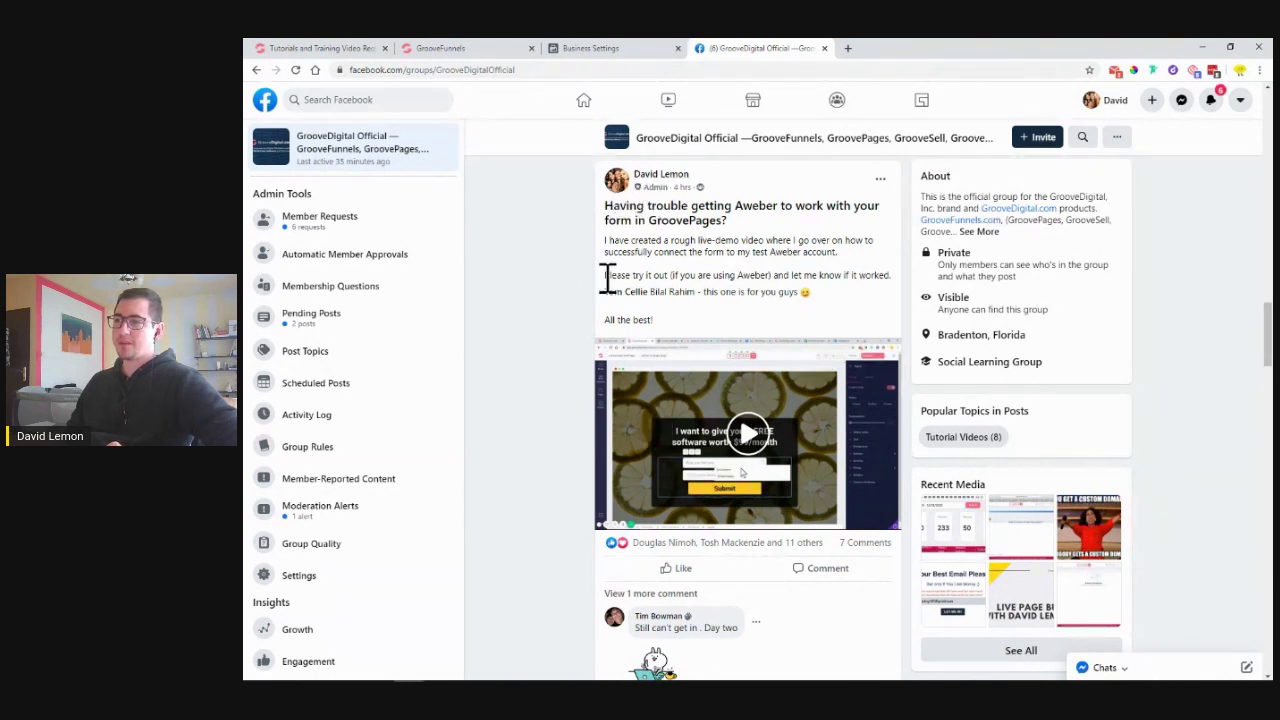
scroll(695, 290, up, 1)
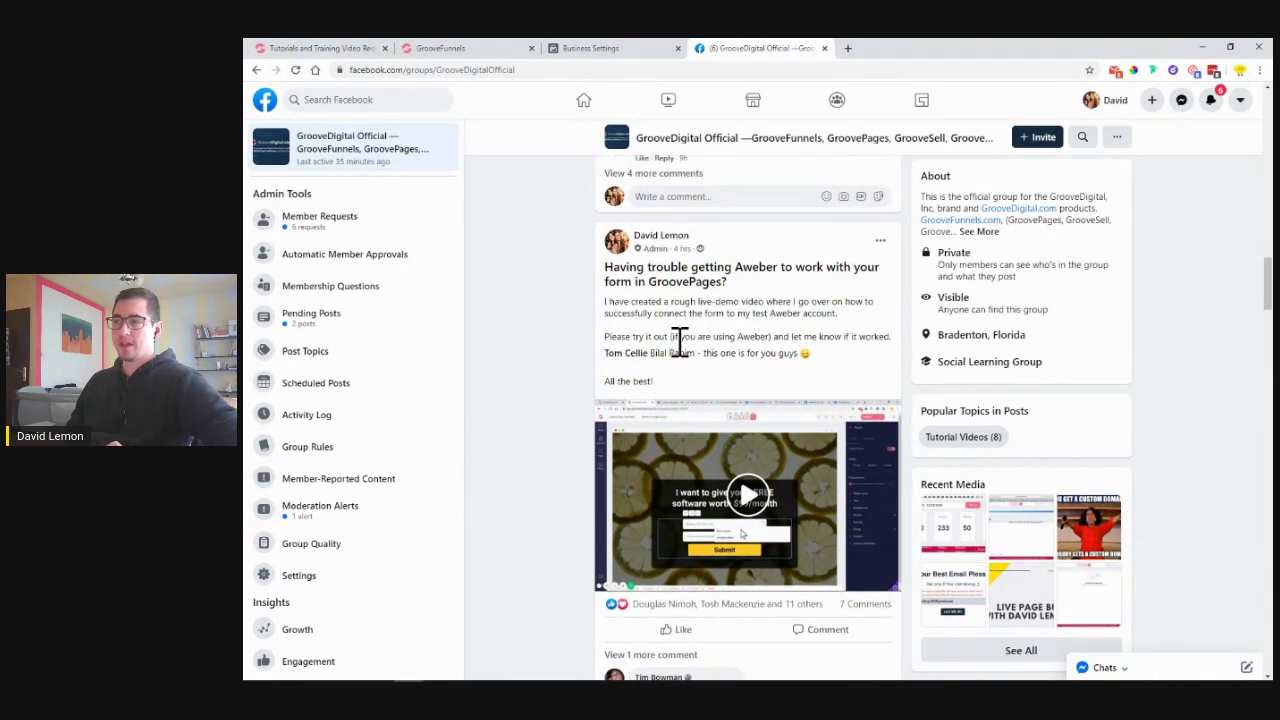
Open the member profile of the Aweber post's author, look through the recent posts and tutorial videos, and close the profile.
click(618, 245)
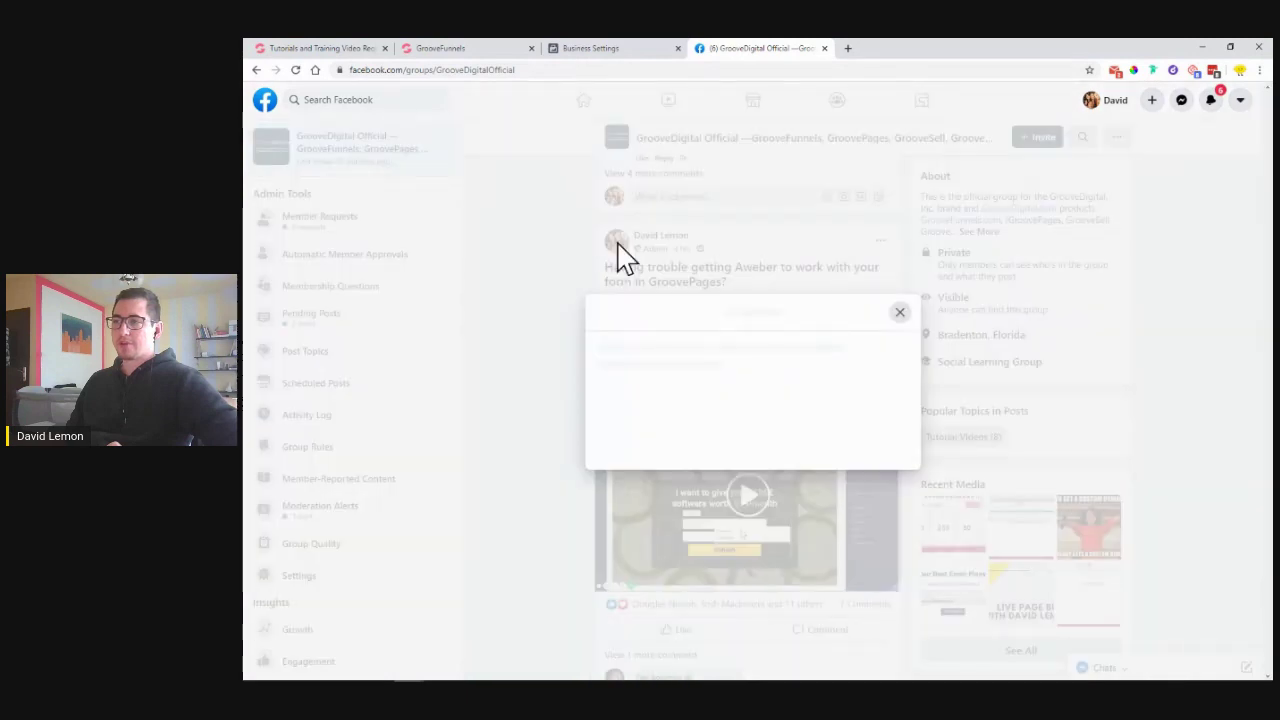
scroll(677, 405, down, 4)
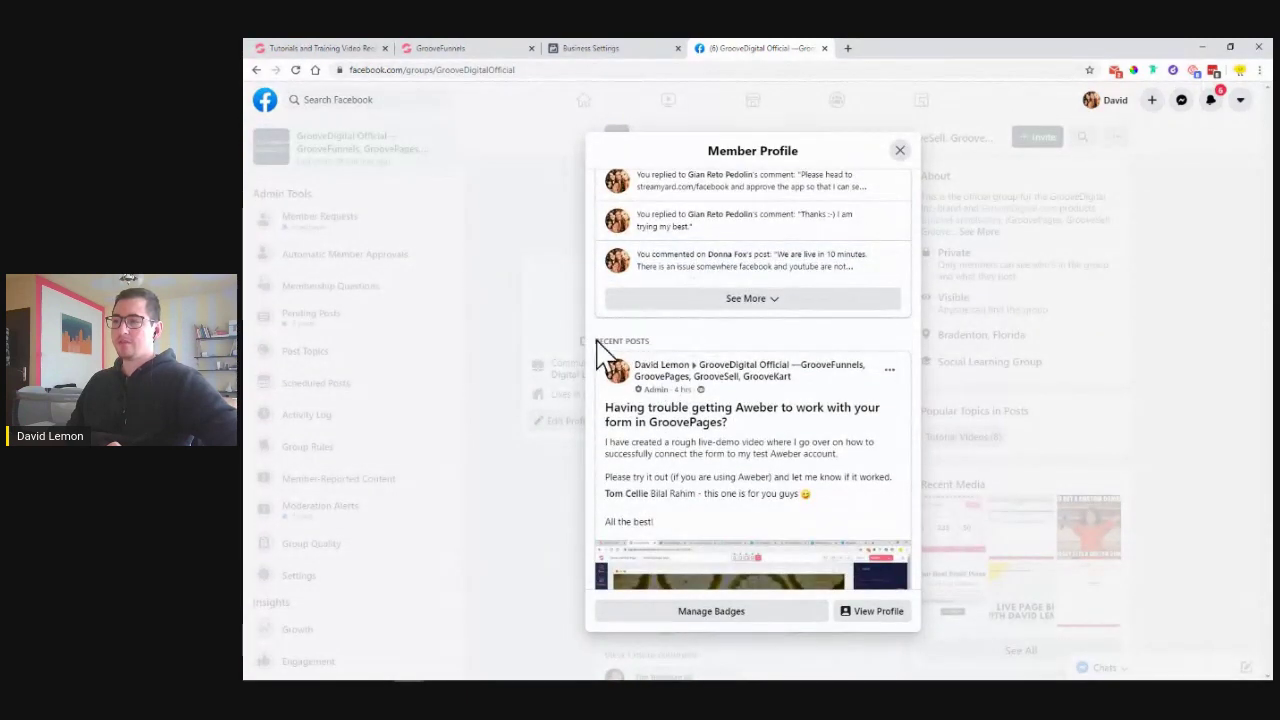
scroll(757, 320, down, 2)
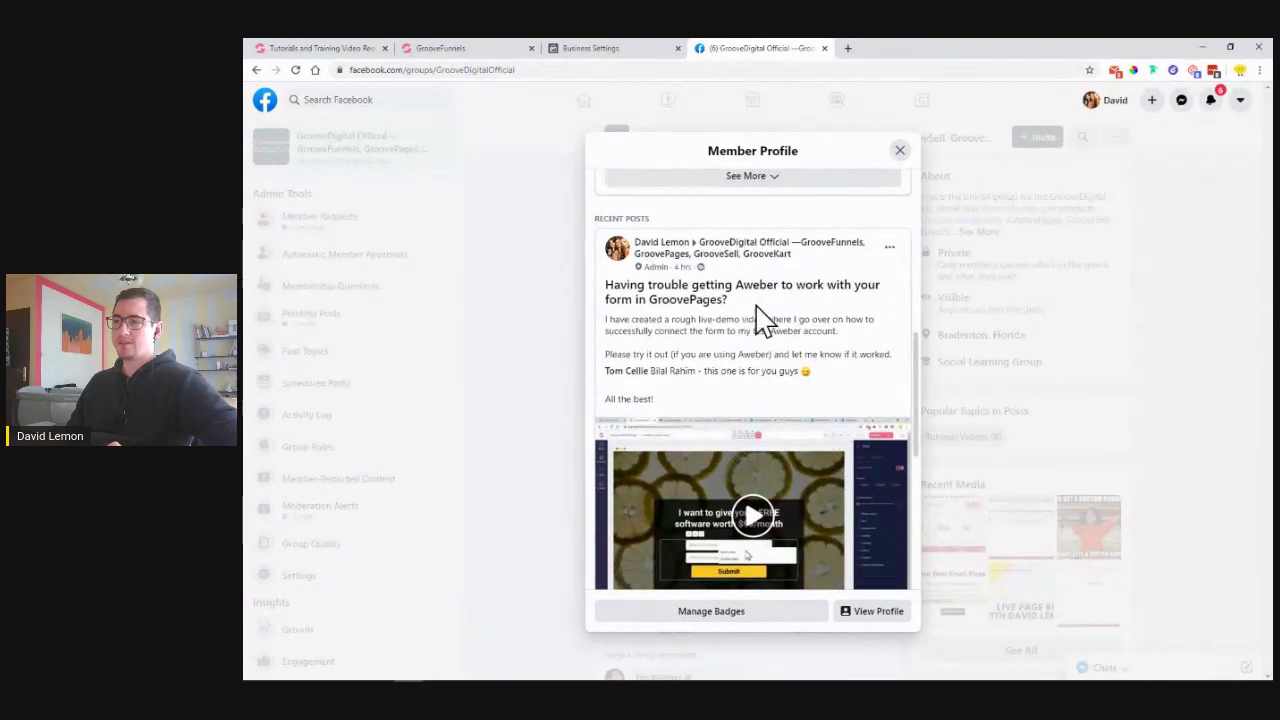
scroll(751, 280, down, 1)
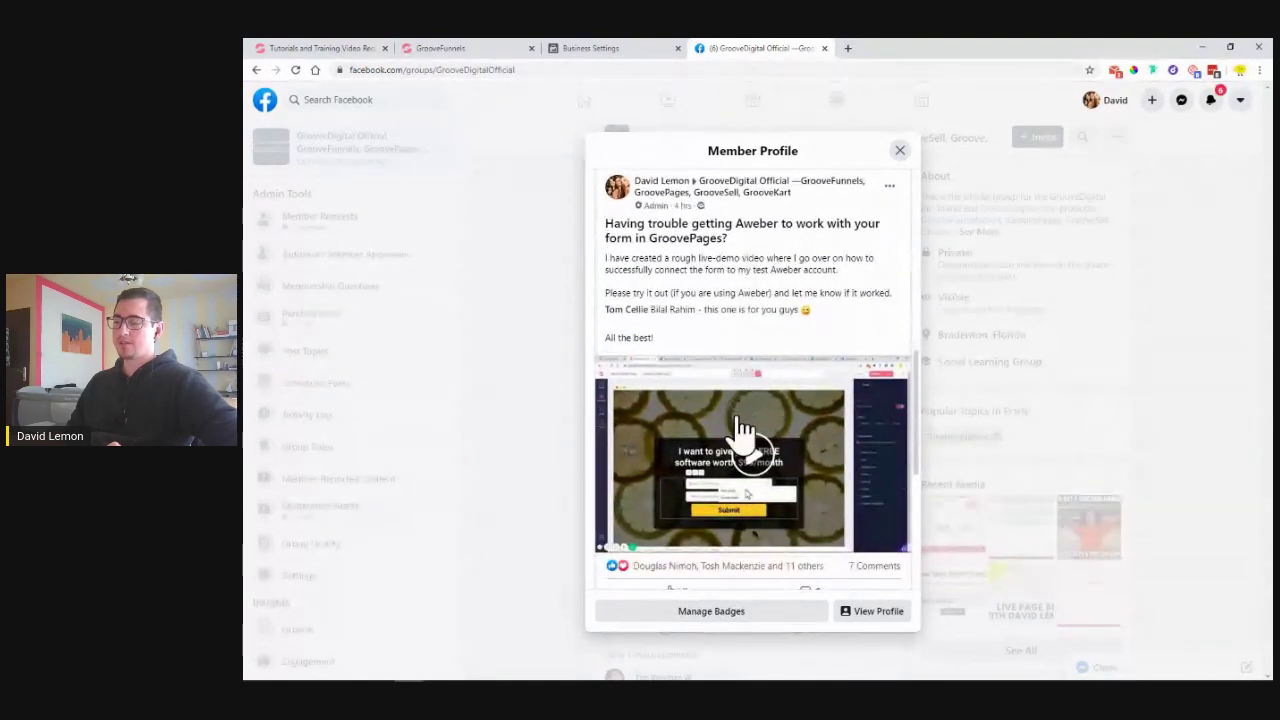
scroll(771, 300, down, 2)
scroll(770, 320, down, 2)
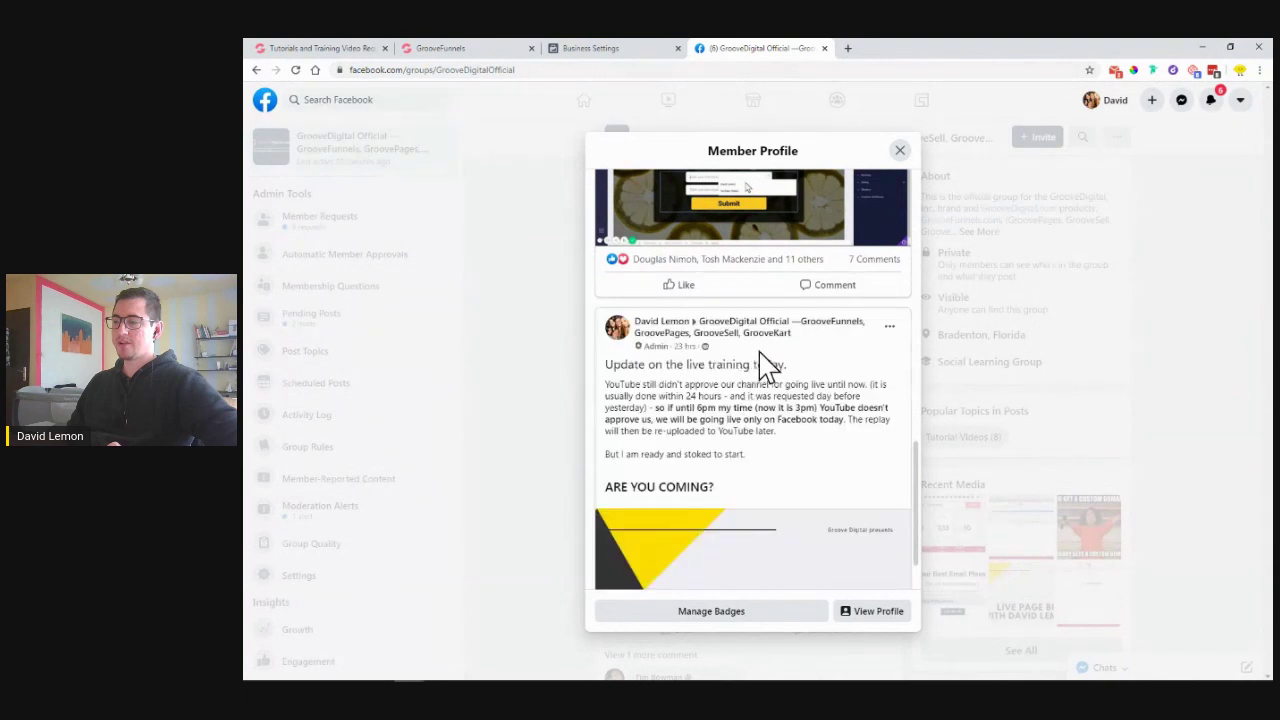
scroll(749, 386, down, 1)
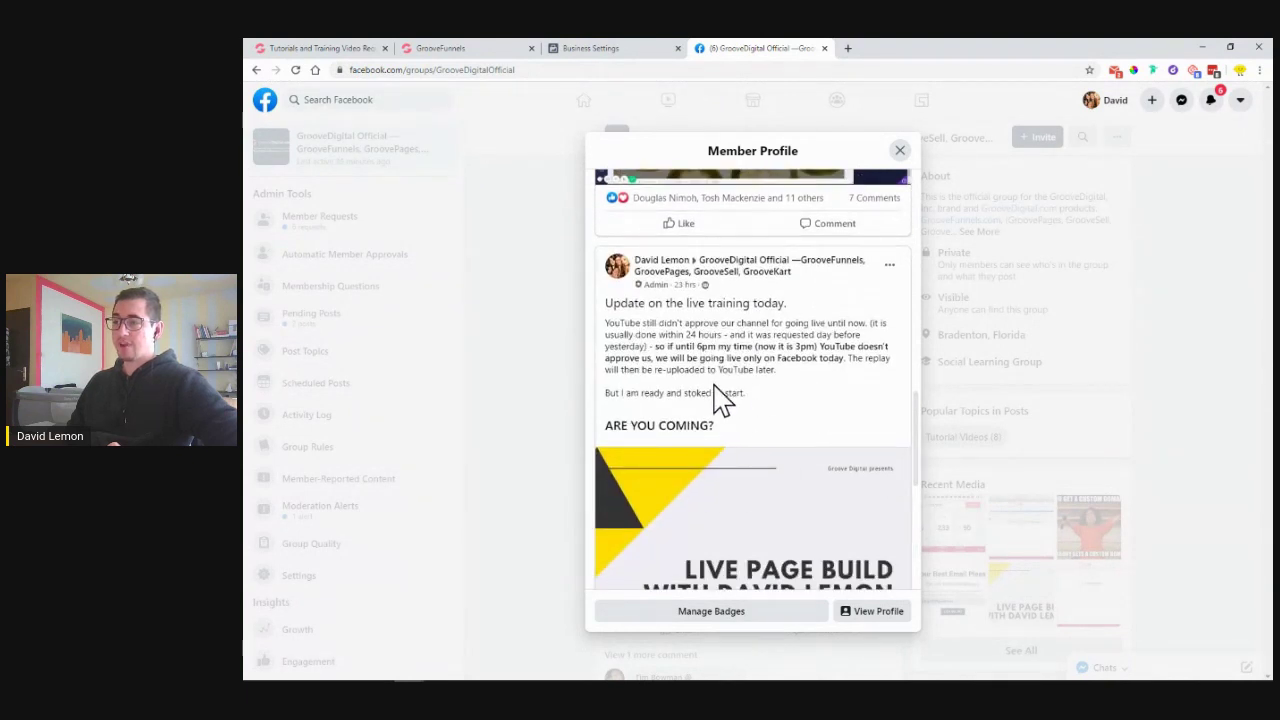
scroll(740, 385, down, 2)
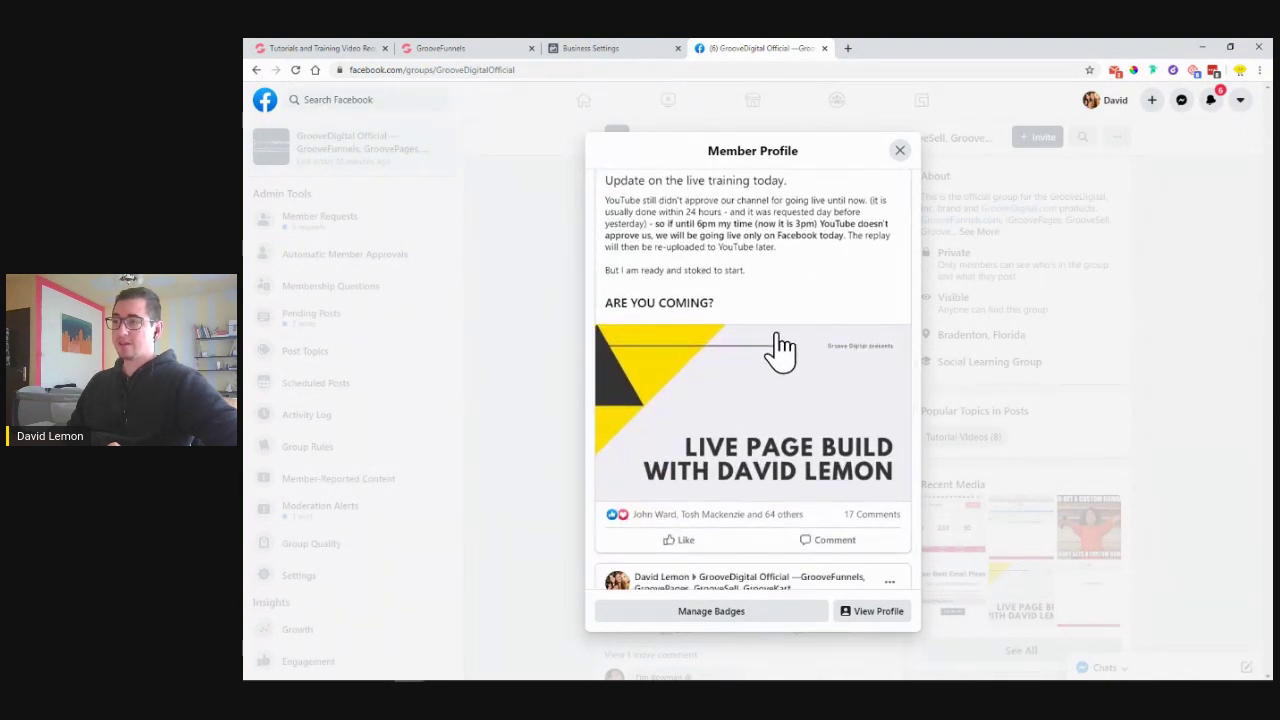
scroll(745, 370, down, 5)
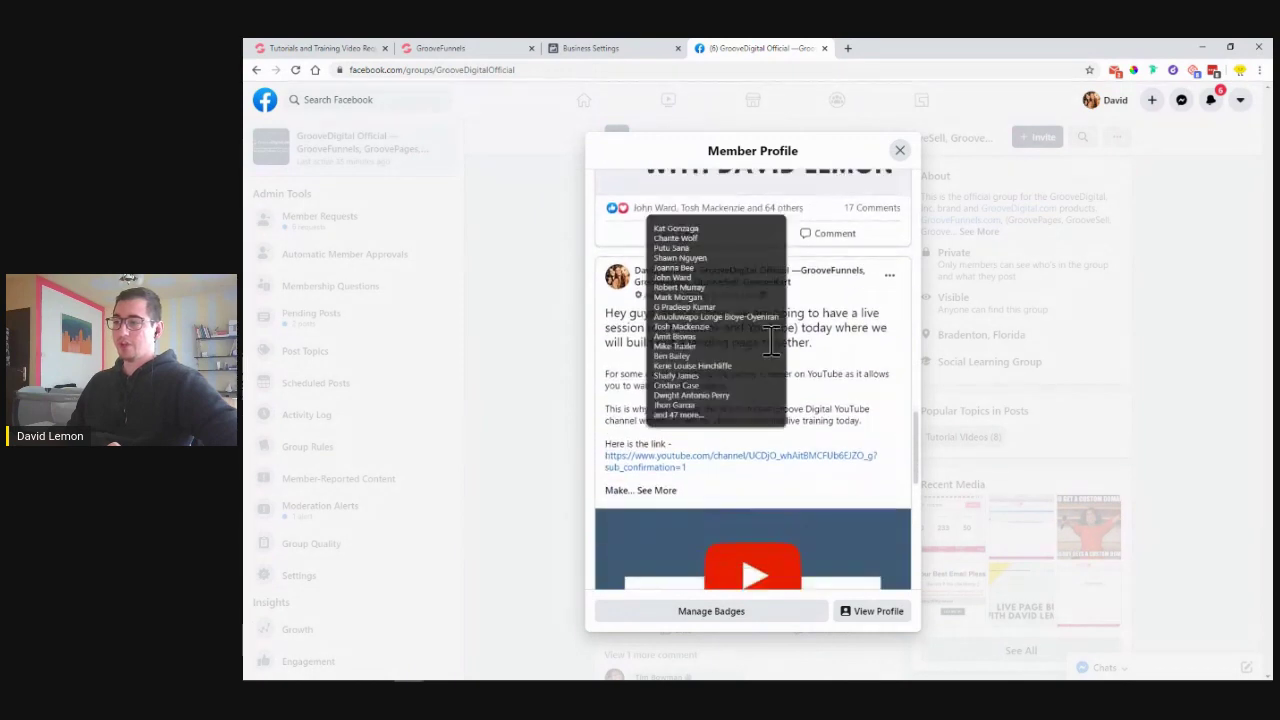
scroll(725, 383, down, 1)
scroll(790, 355, down, 1)
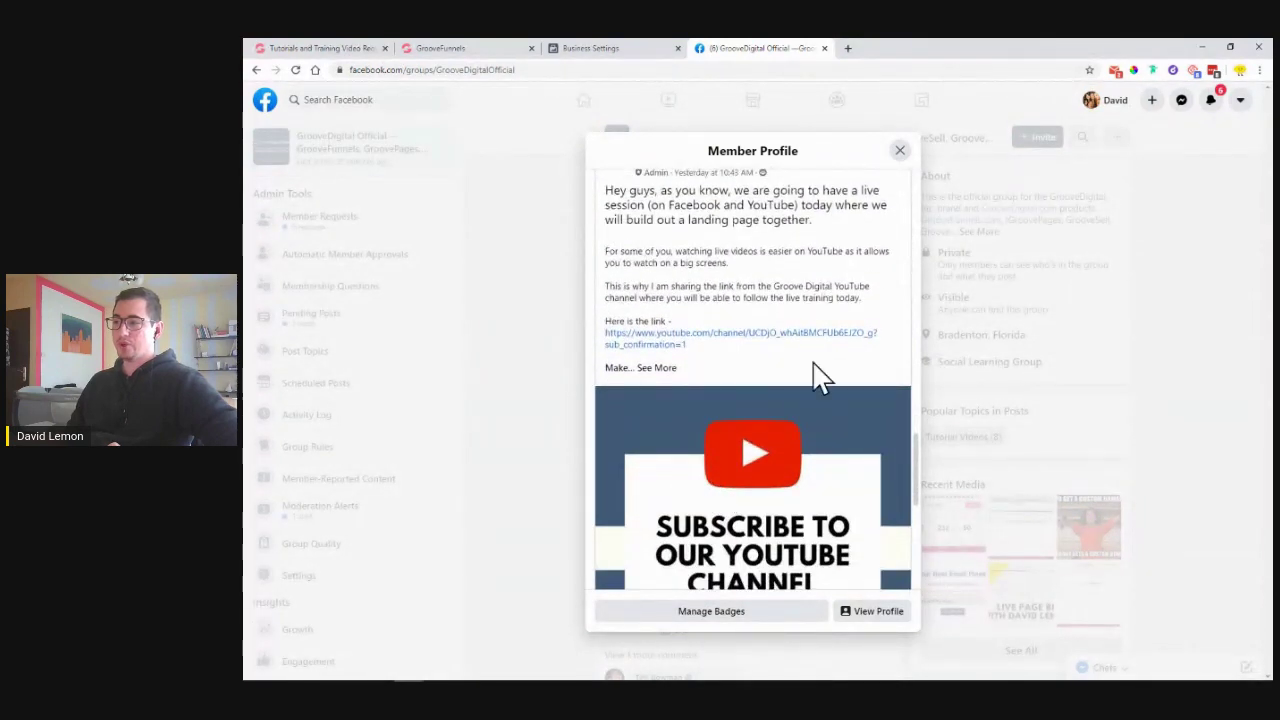
scroll(790, 340, down, 5)
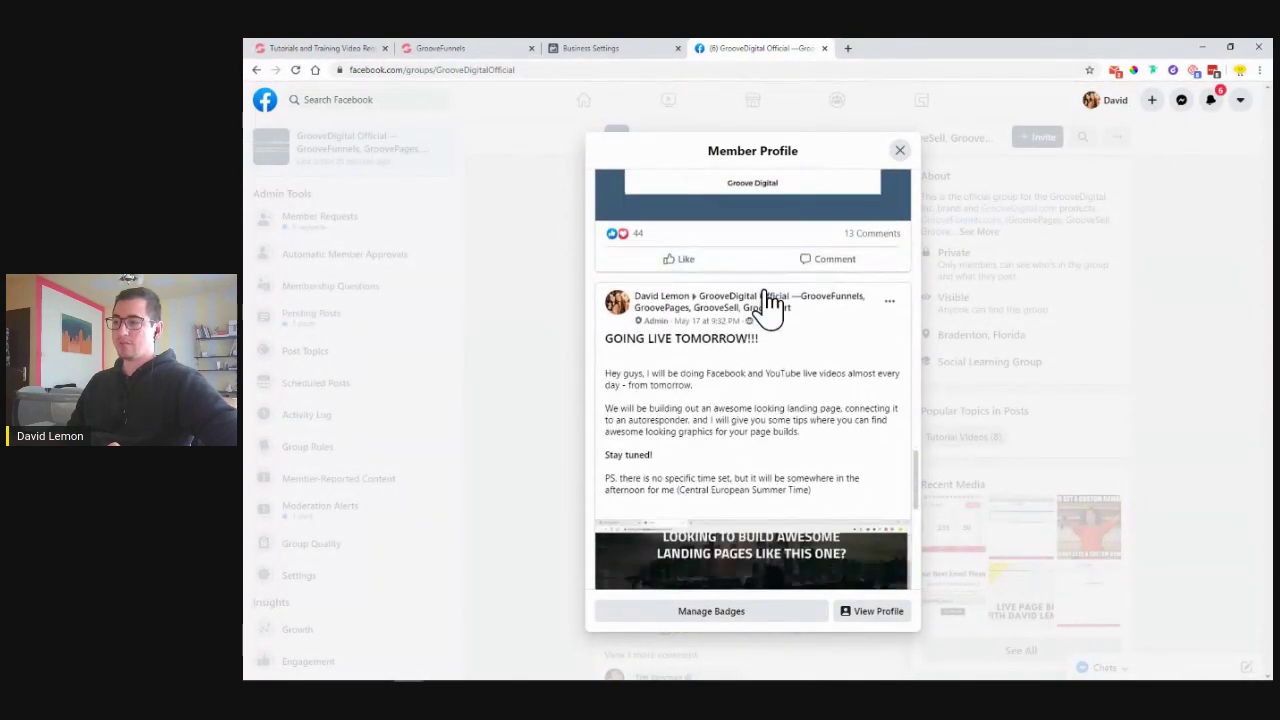
scroll(777, 350, down, 5)
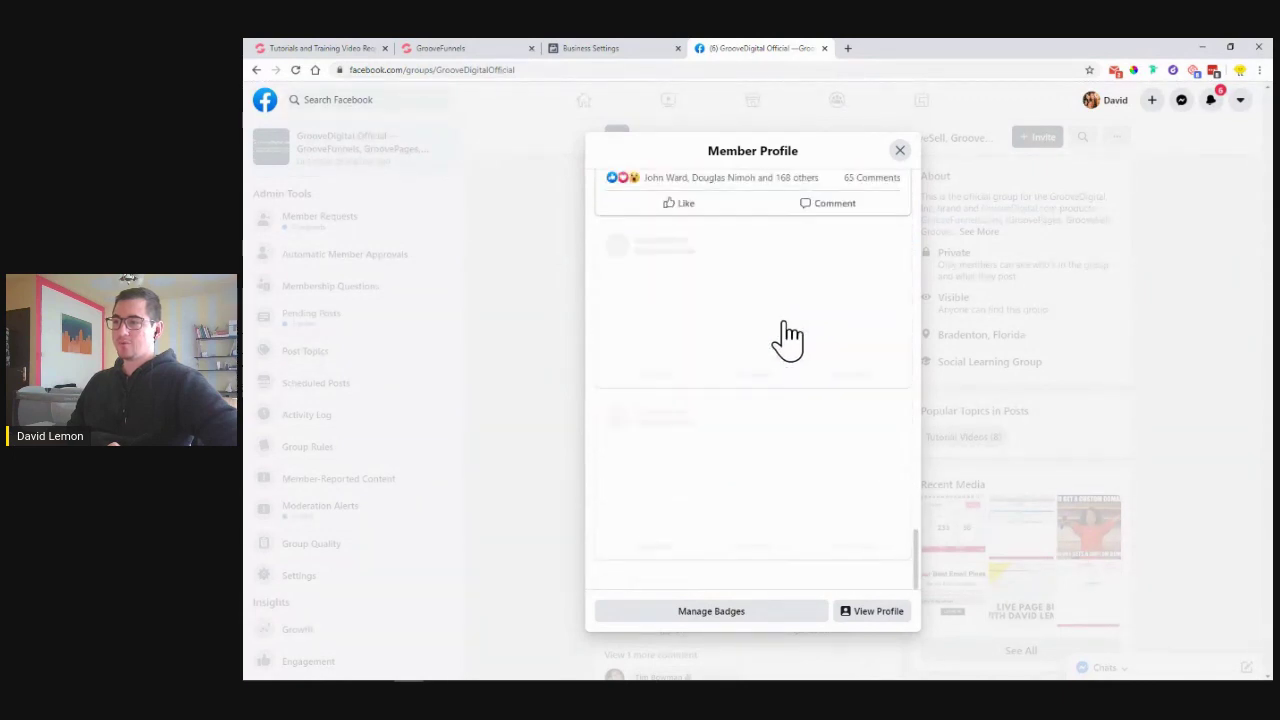
scroll(760, 310, down, 5)
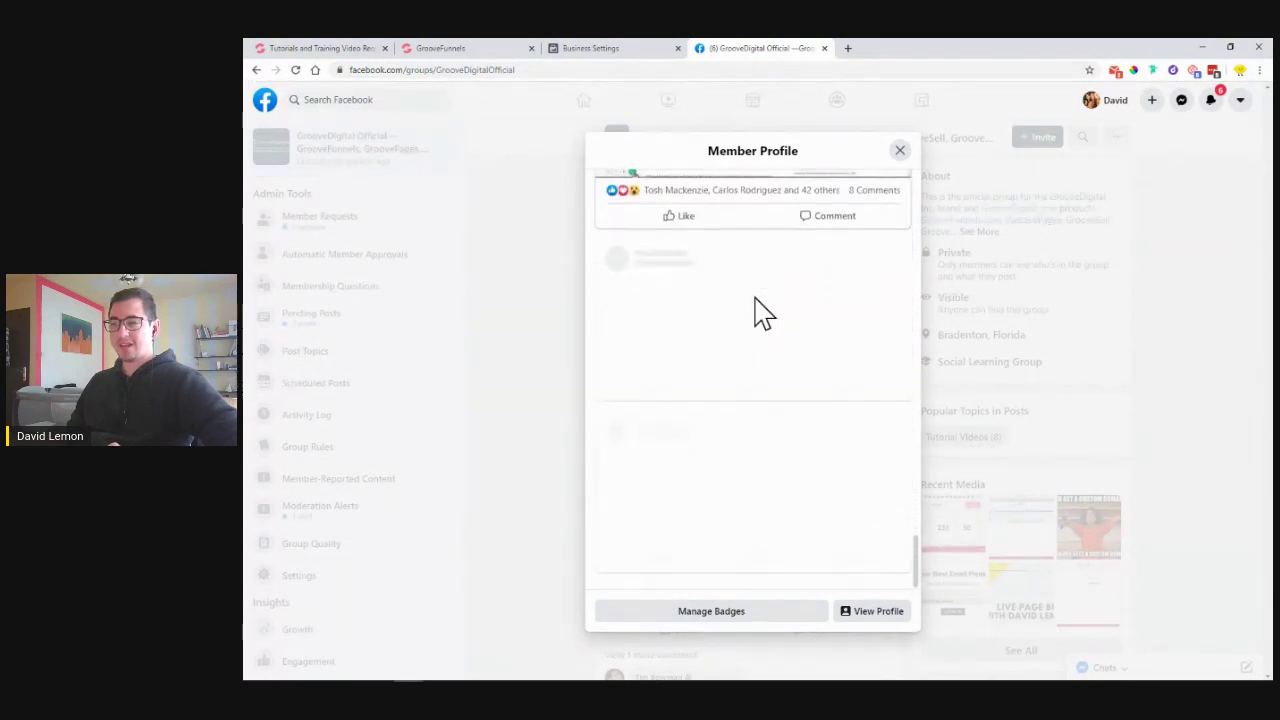
scroll(764, 345, down, 1)
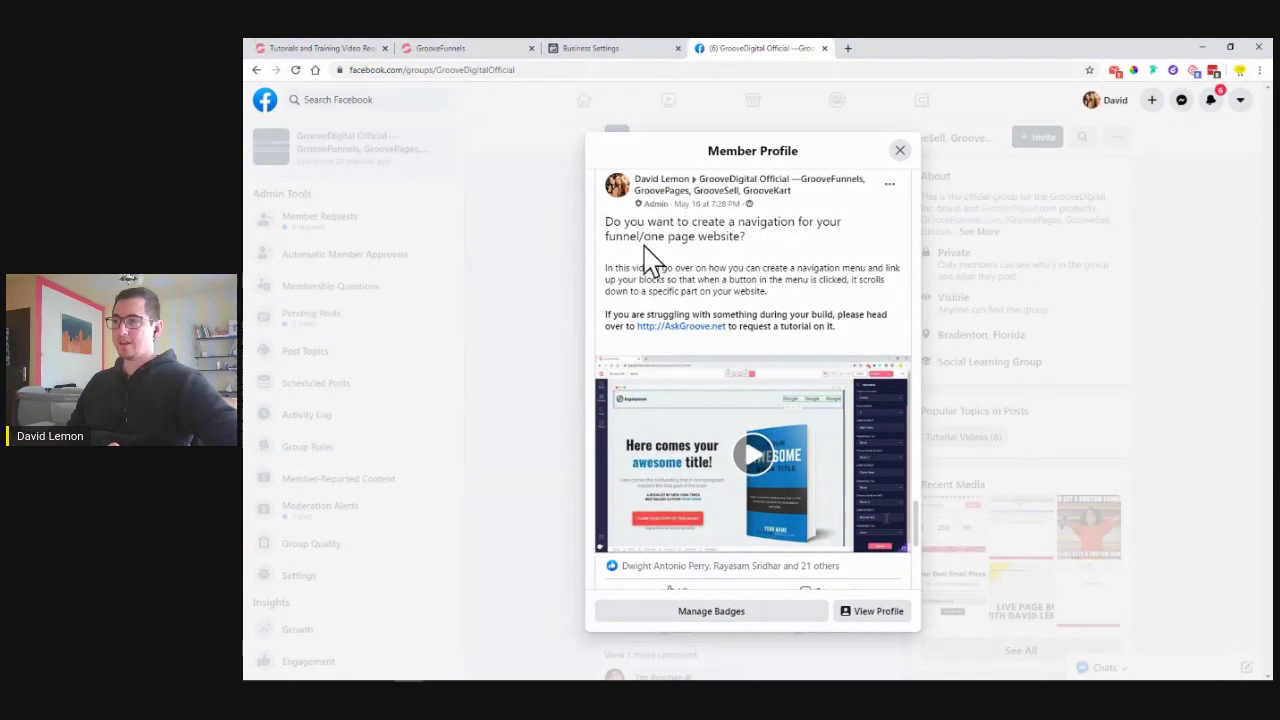
scroll(737, 391, down, 3)
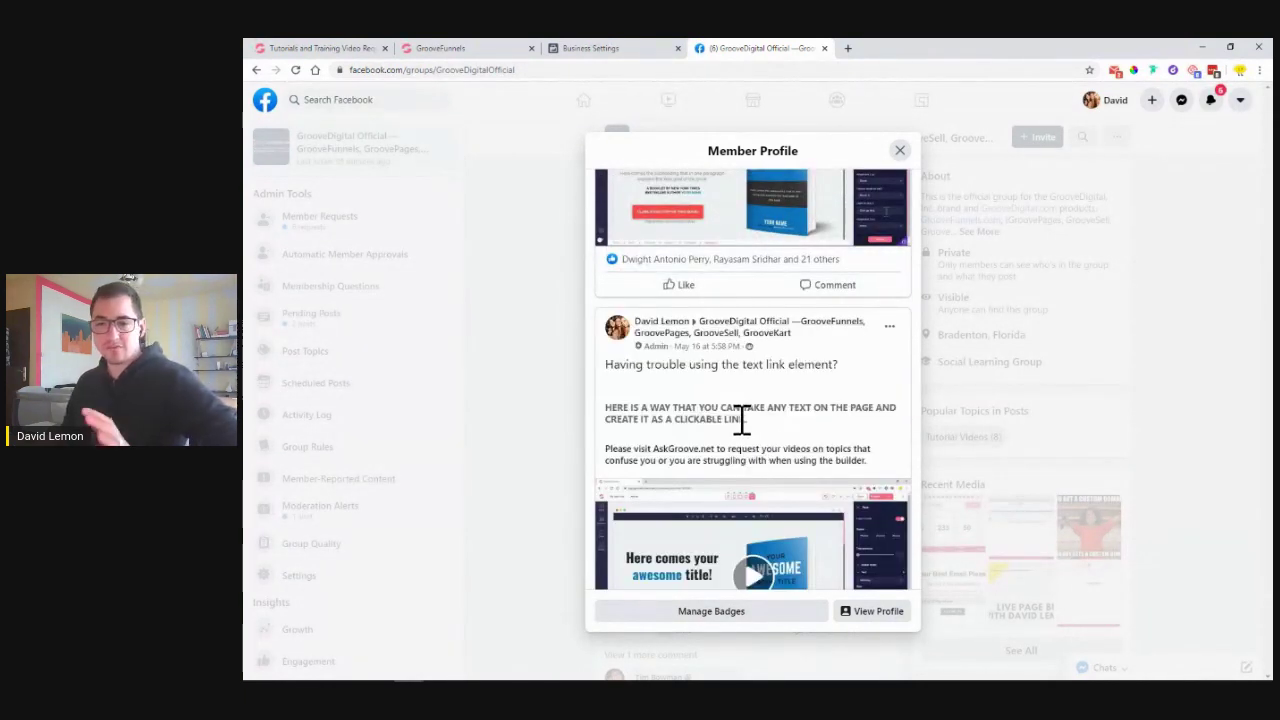
scroll(790, 385, up, 10)
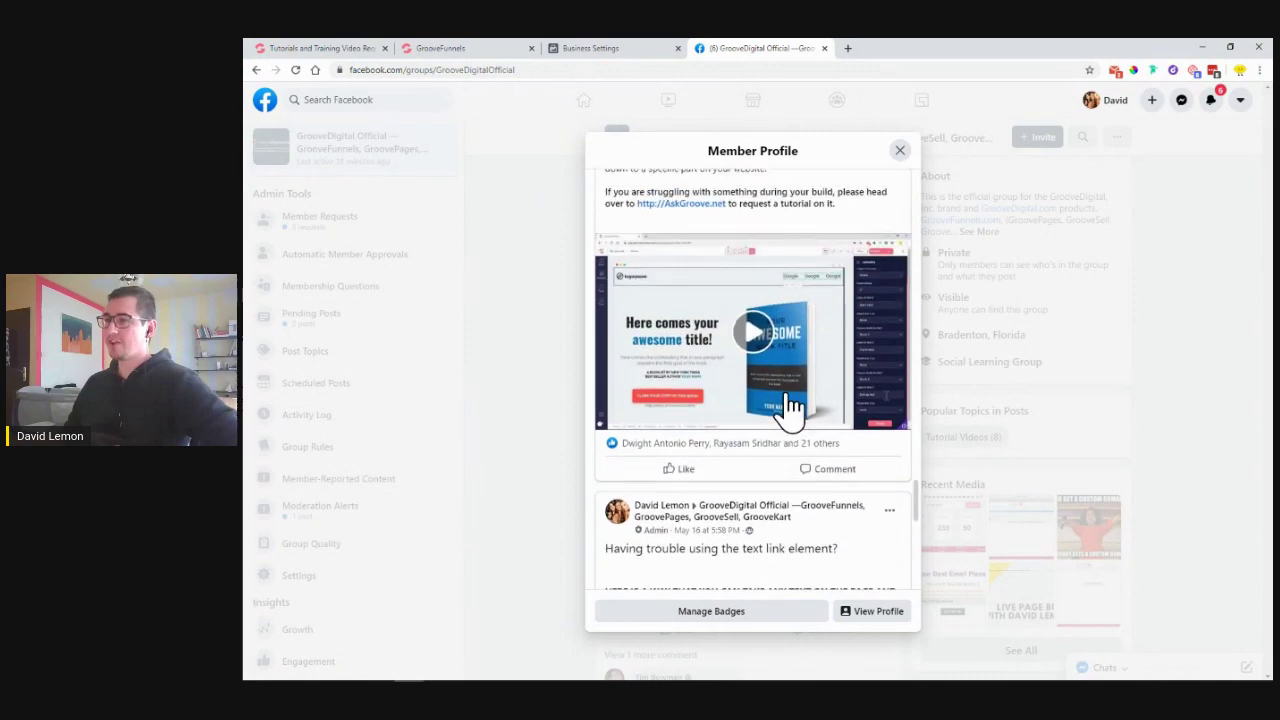
scroll(790, 400, up, 5)
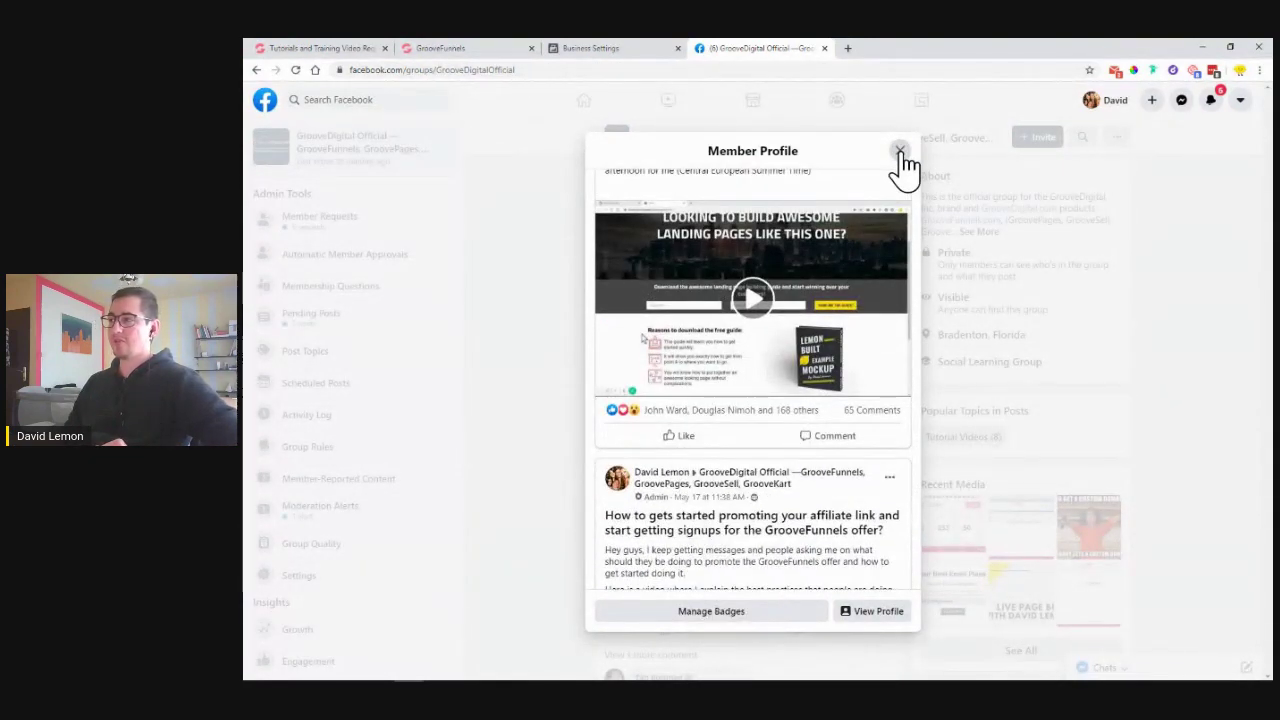
click(900, 152)
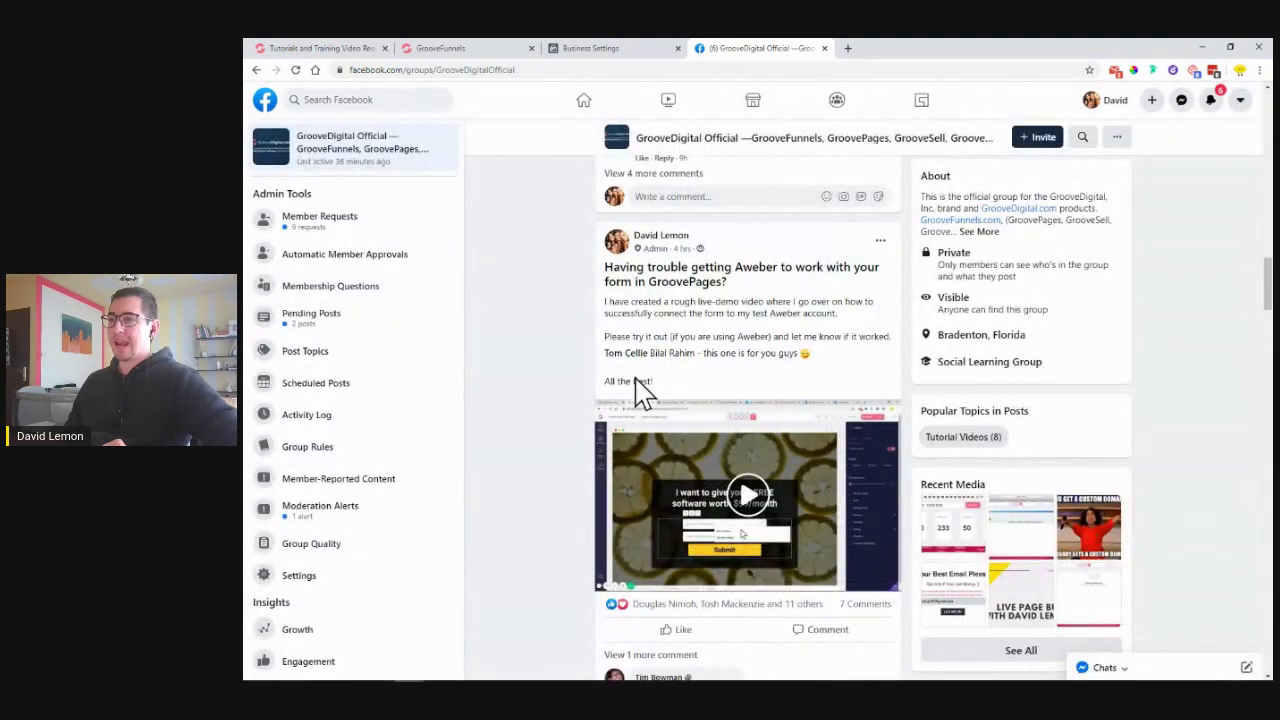
Open the member profile of the admin hosting the current live video, find the earlier live landing page training, and close the profile.
scroll(650, 390, up, 2)
scroll(590, 390, up, 10)
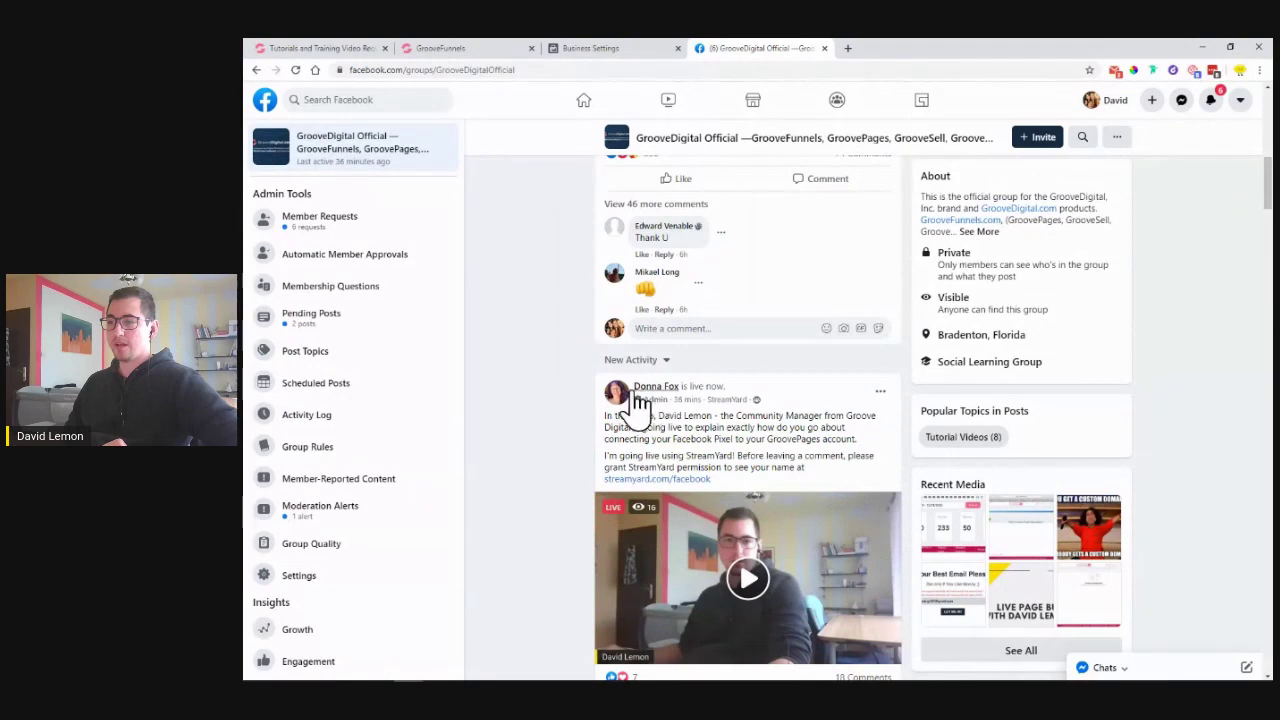
click(620, 405)
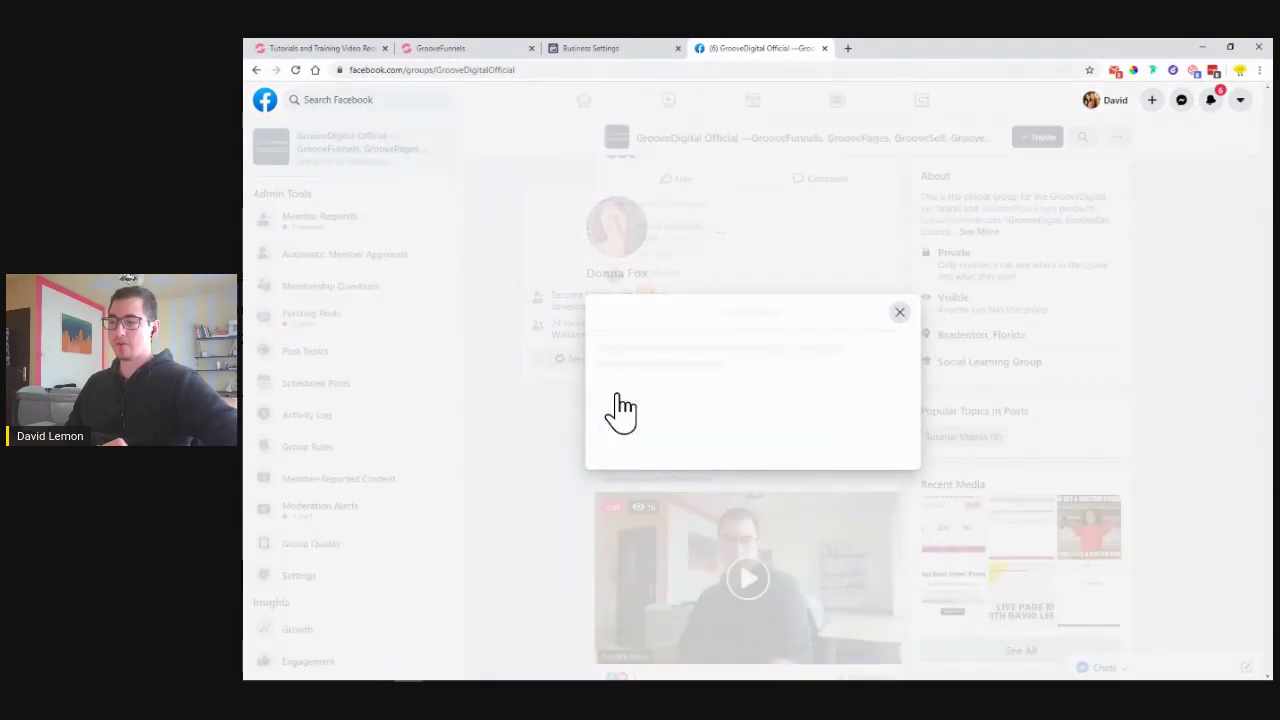
scroll(760, 395, down, 4)
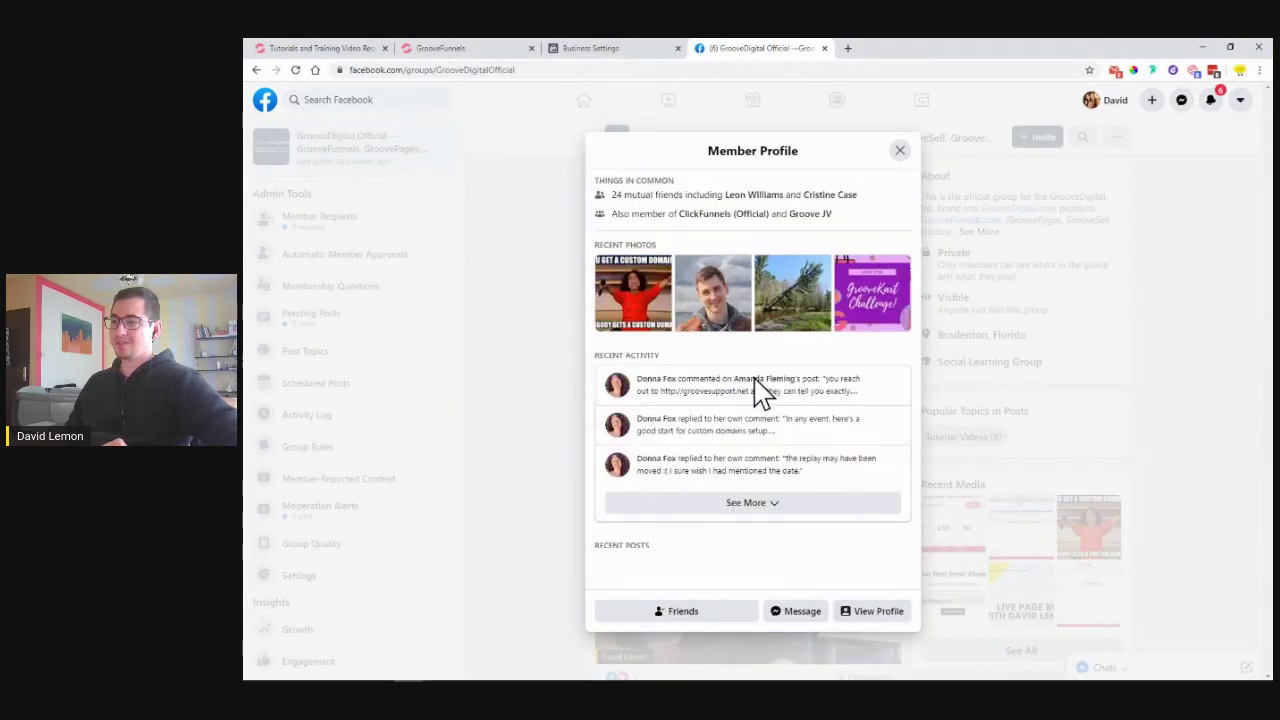
scroll(760, 385, down, 3)
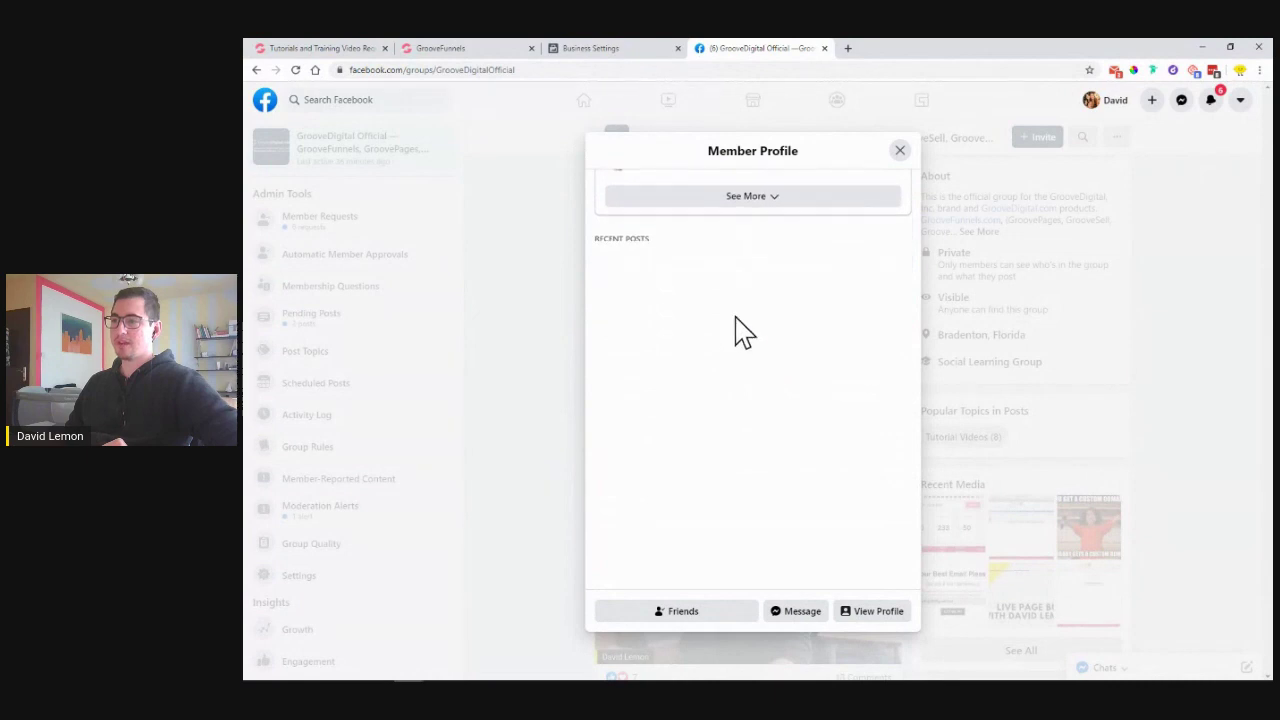
scroll(757, 294, down, 2)
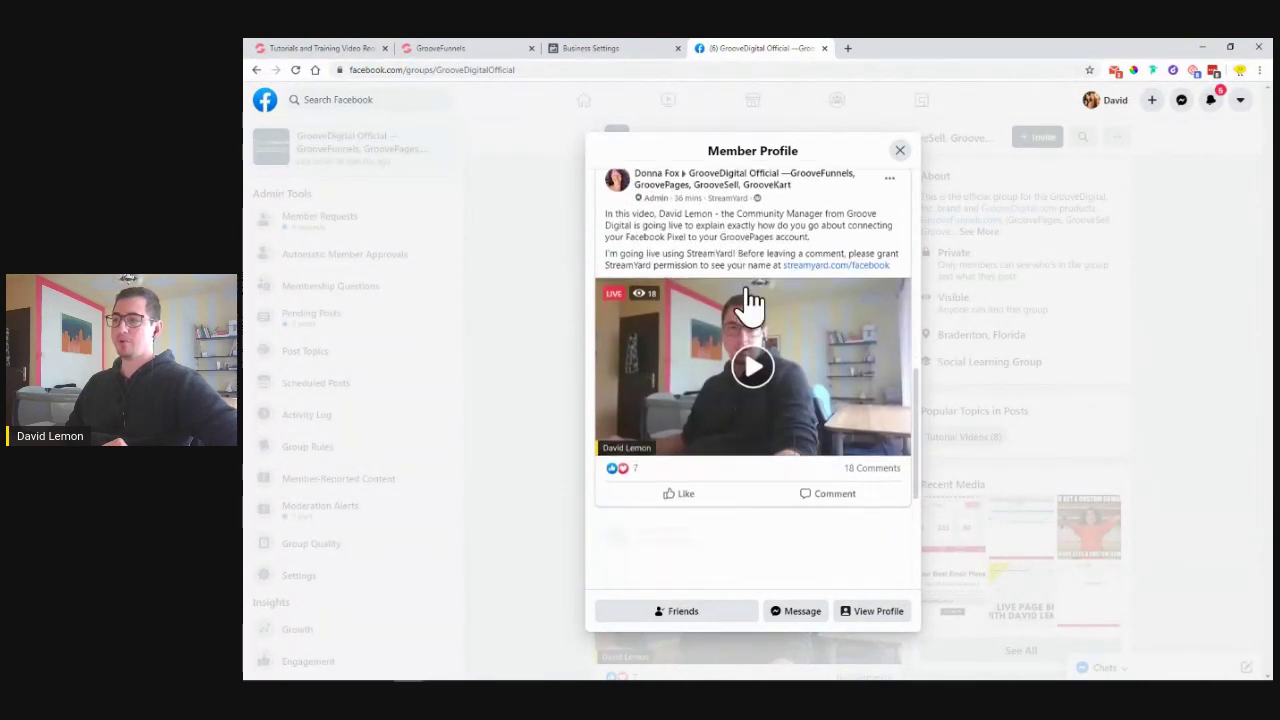
scroll(768, 362, down, 2)
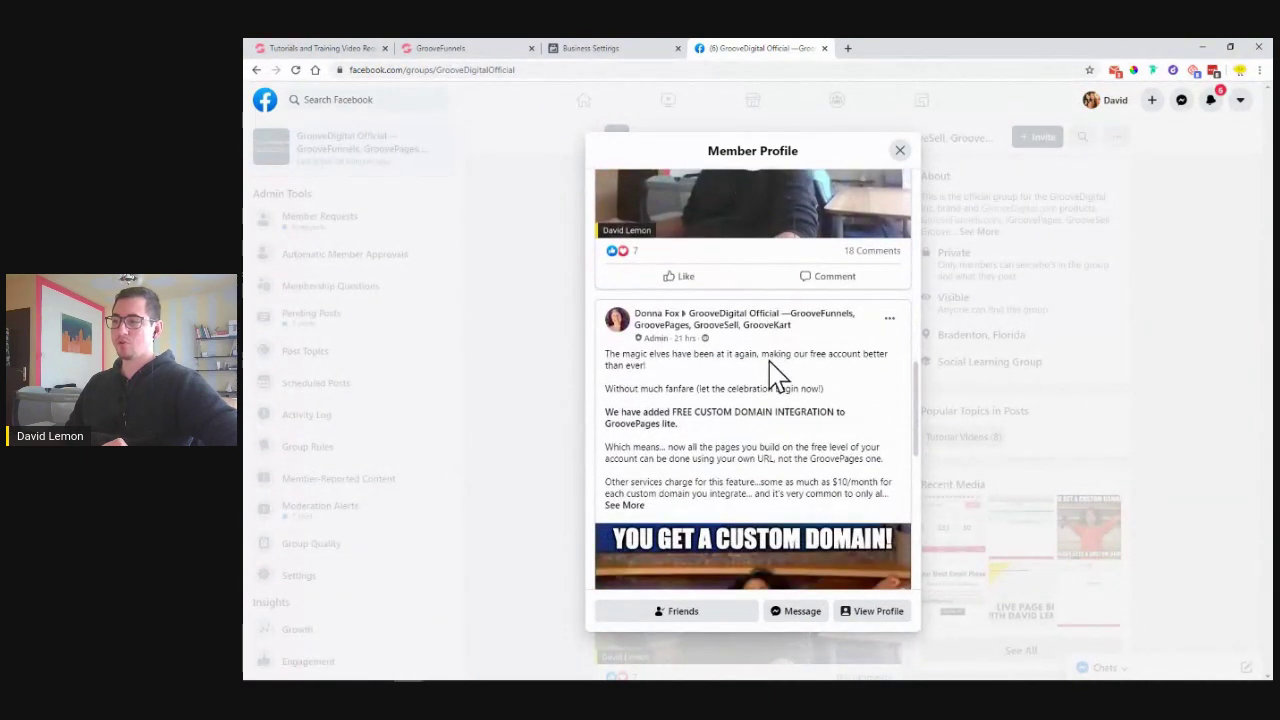
scroll(778, 375, down, 1)
scroll(749, 363, down, 2)
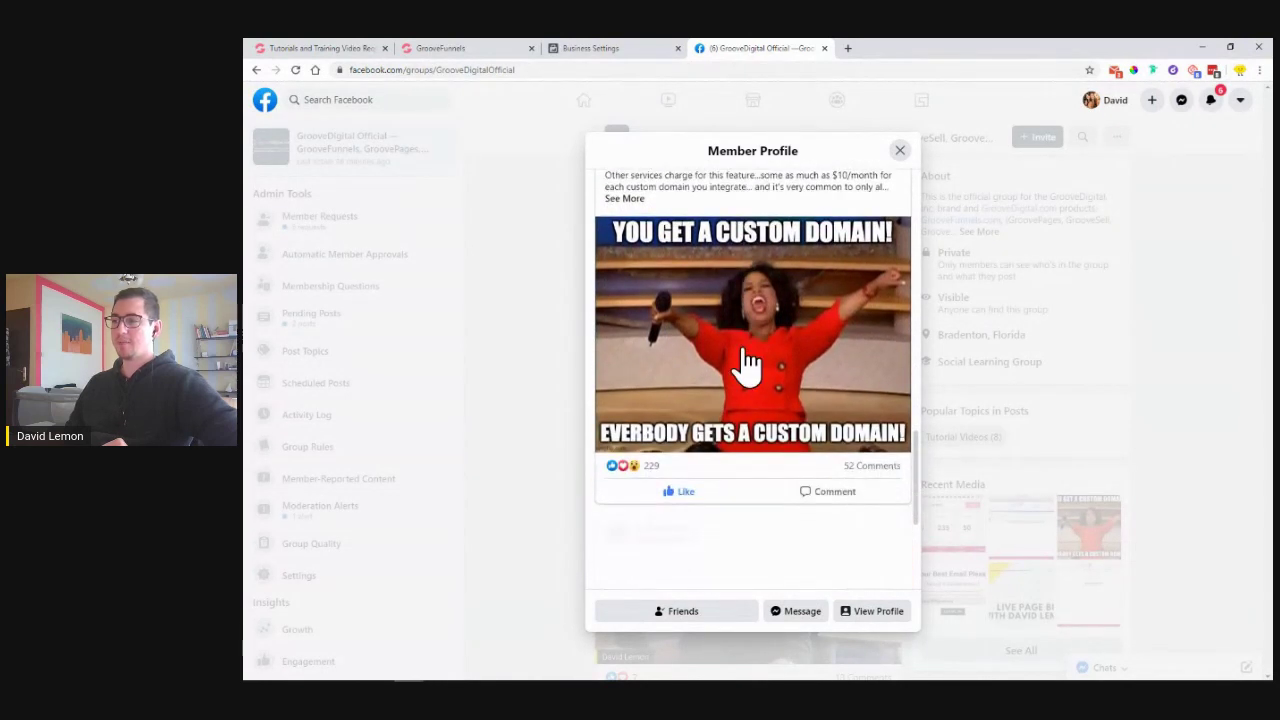
scroll(745, 357, down, 4)
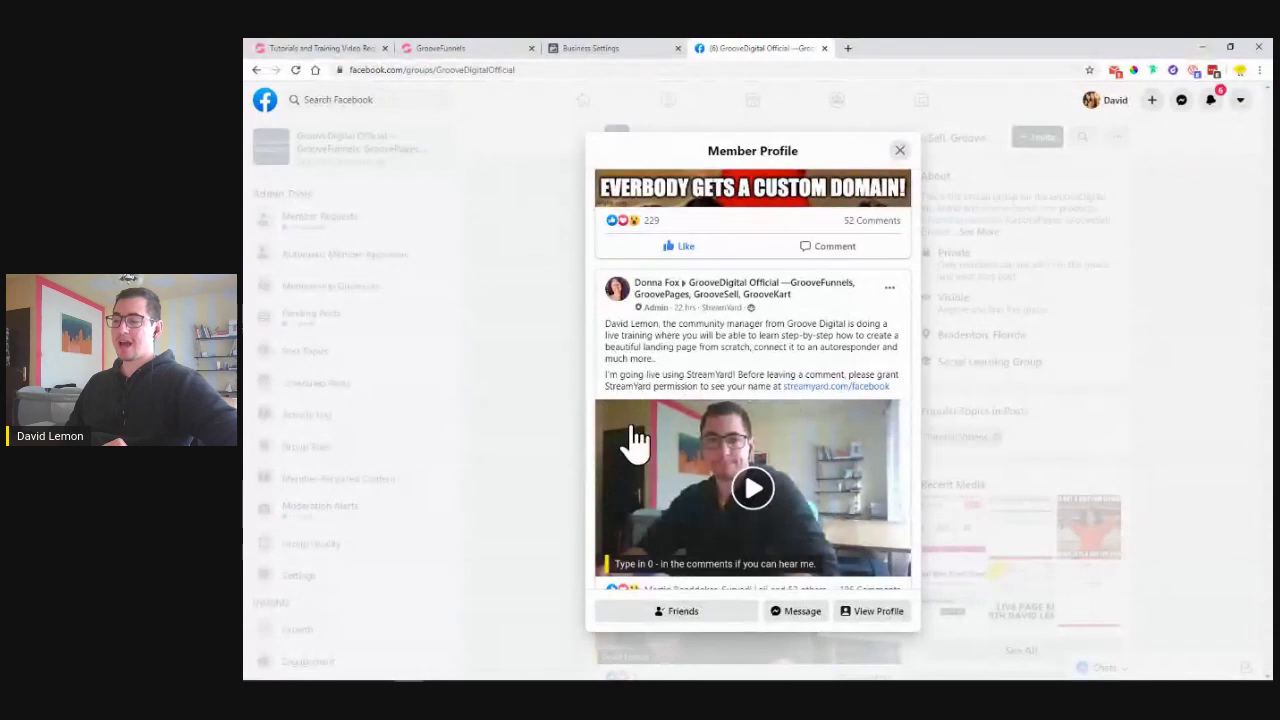
scroll(640, 435, down, 2)
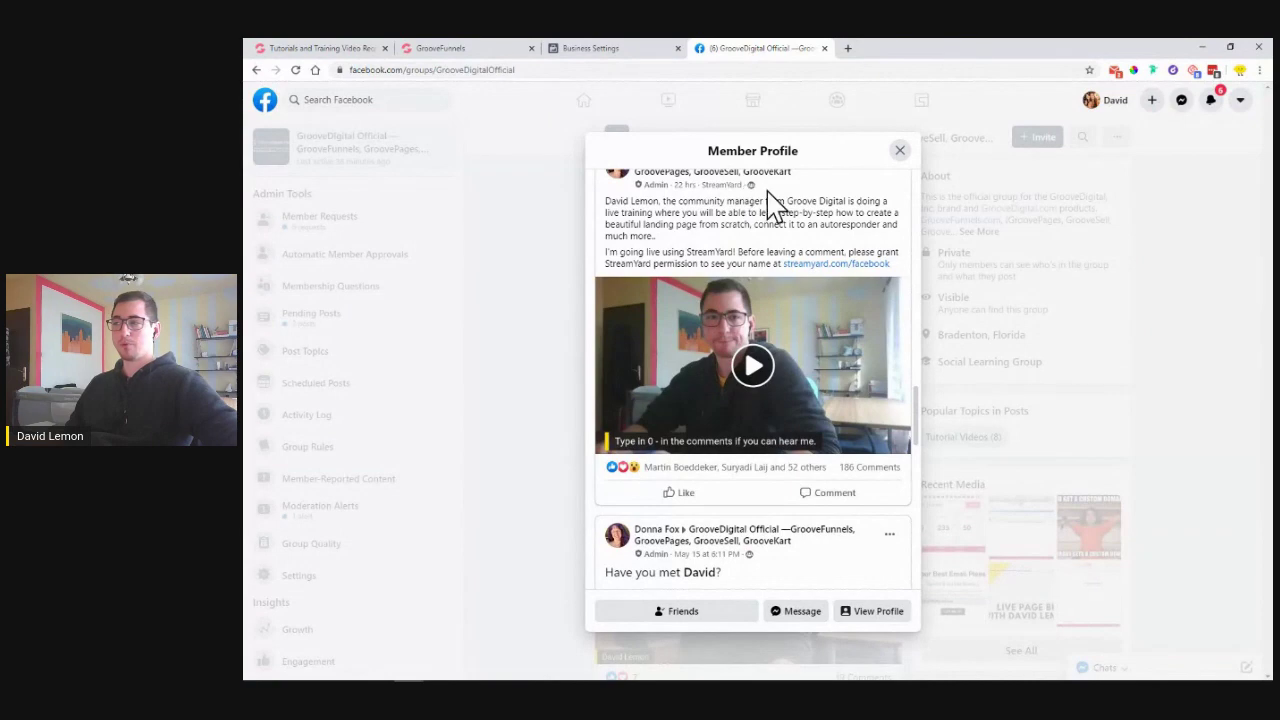
click(900, 155)
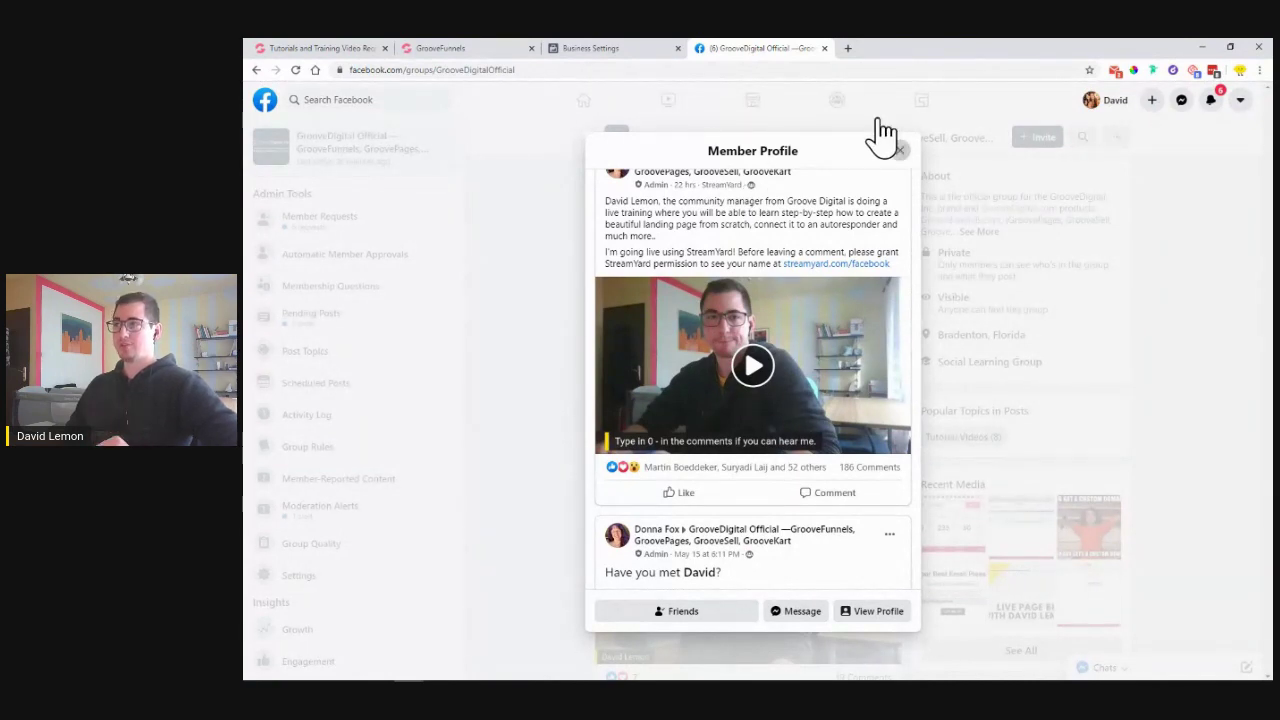
Open YouTube in a new browser tab and search for "groove digital".
click(847, 48)
text(youtu)
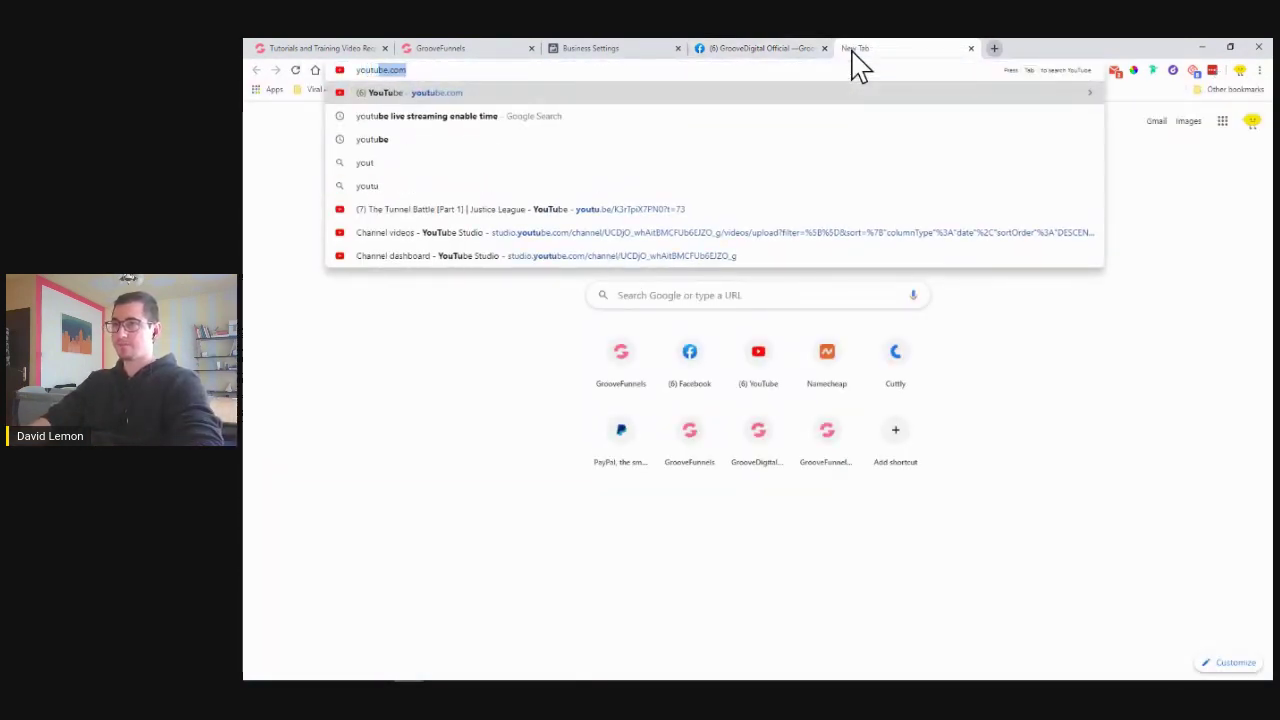
key(Return)
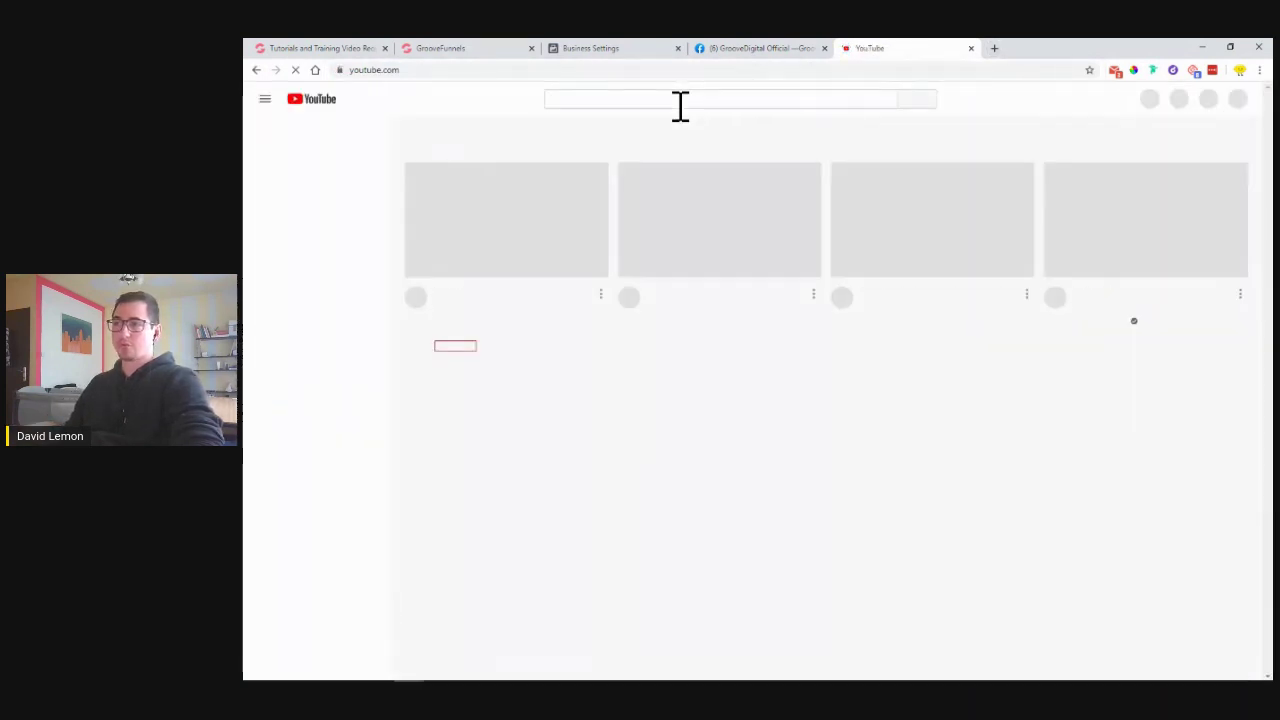
click(678, 100)
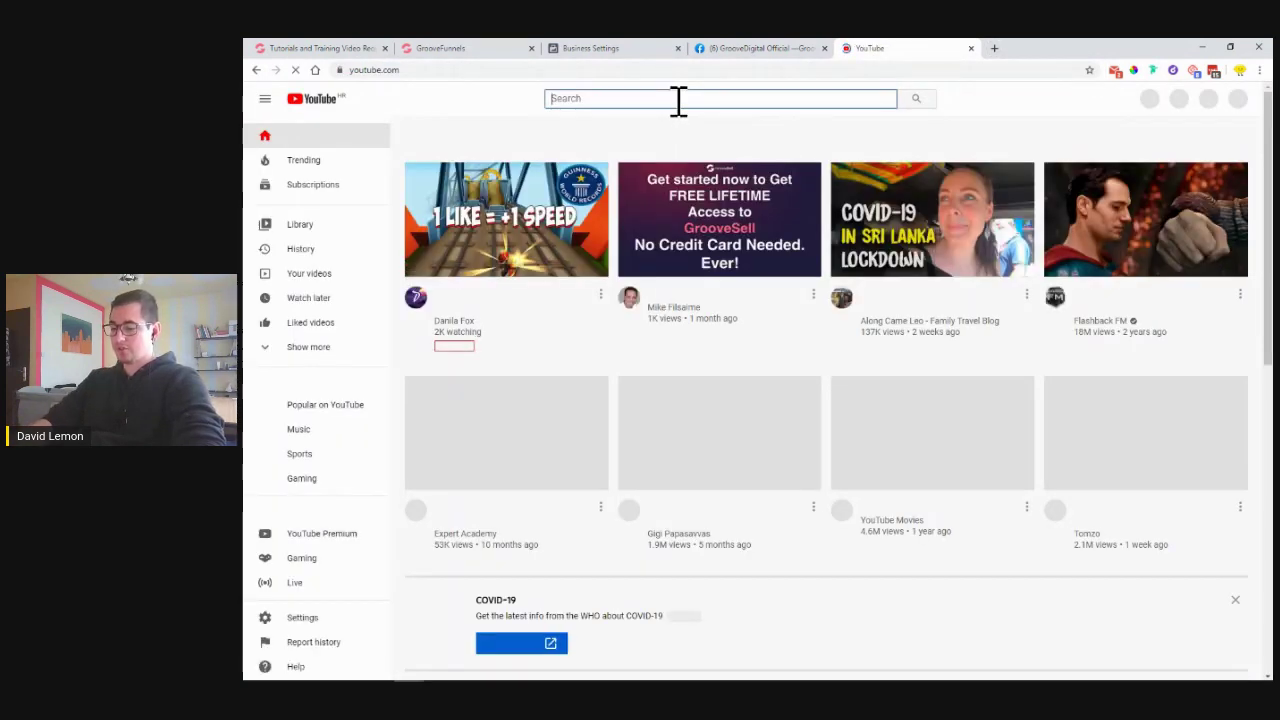
text(groove digital)
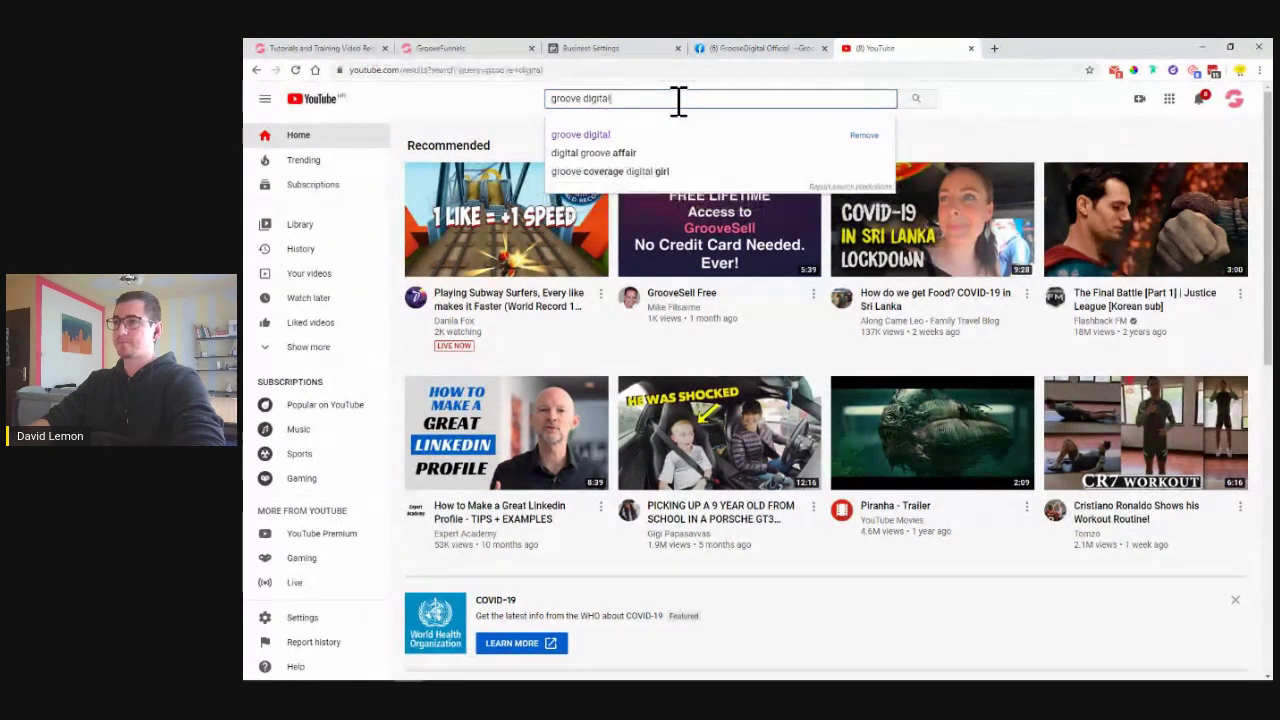
key(Return)
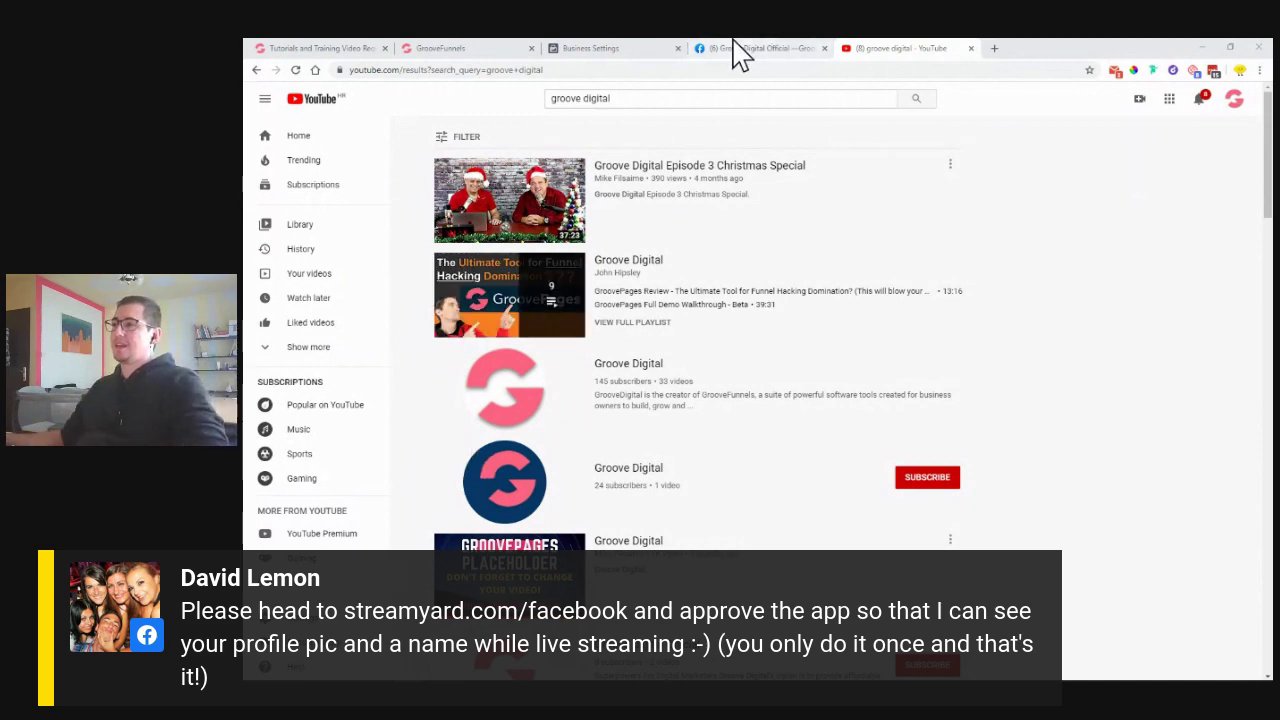
Open the StreamYard page for granting Facebook access, streamyard.com/facebook, in a new browser tab.
click(994, 48)
text(ste)
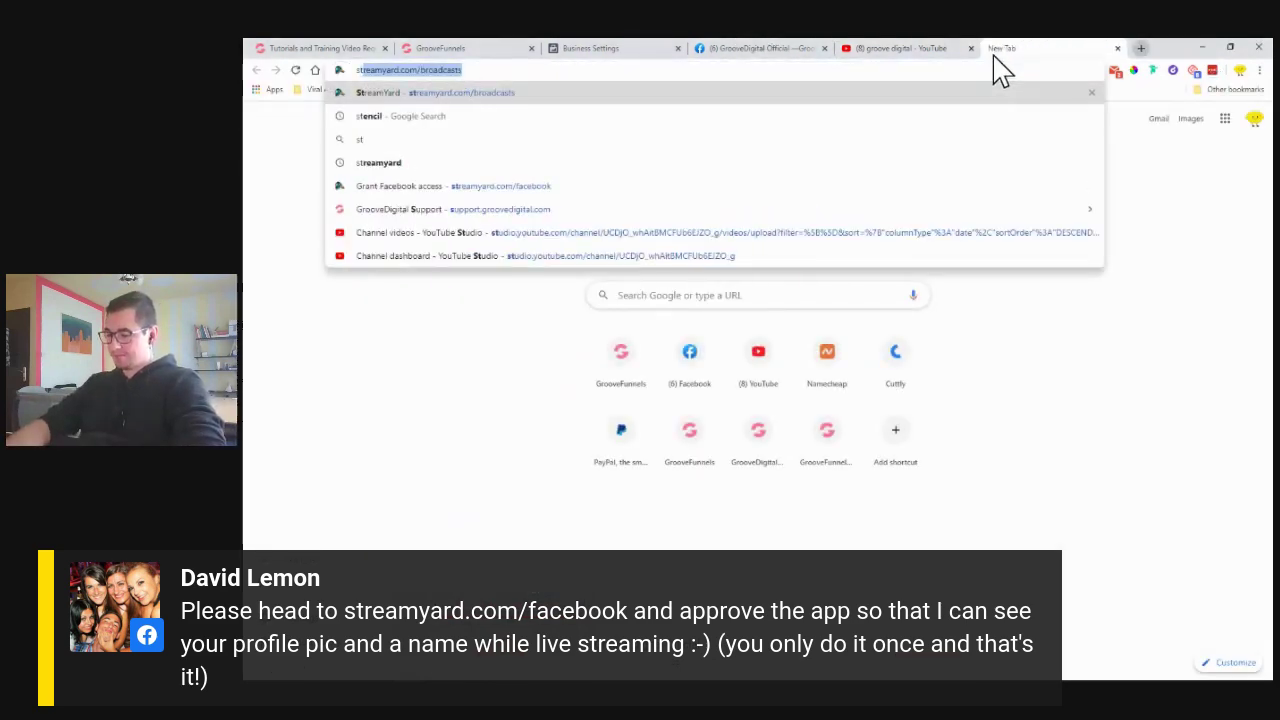
text(re)
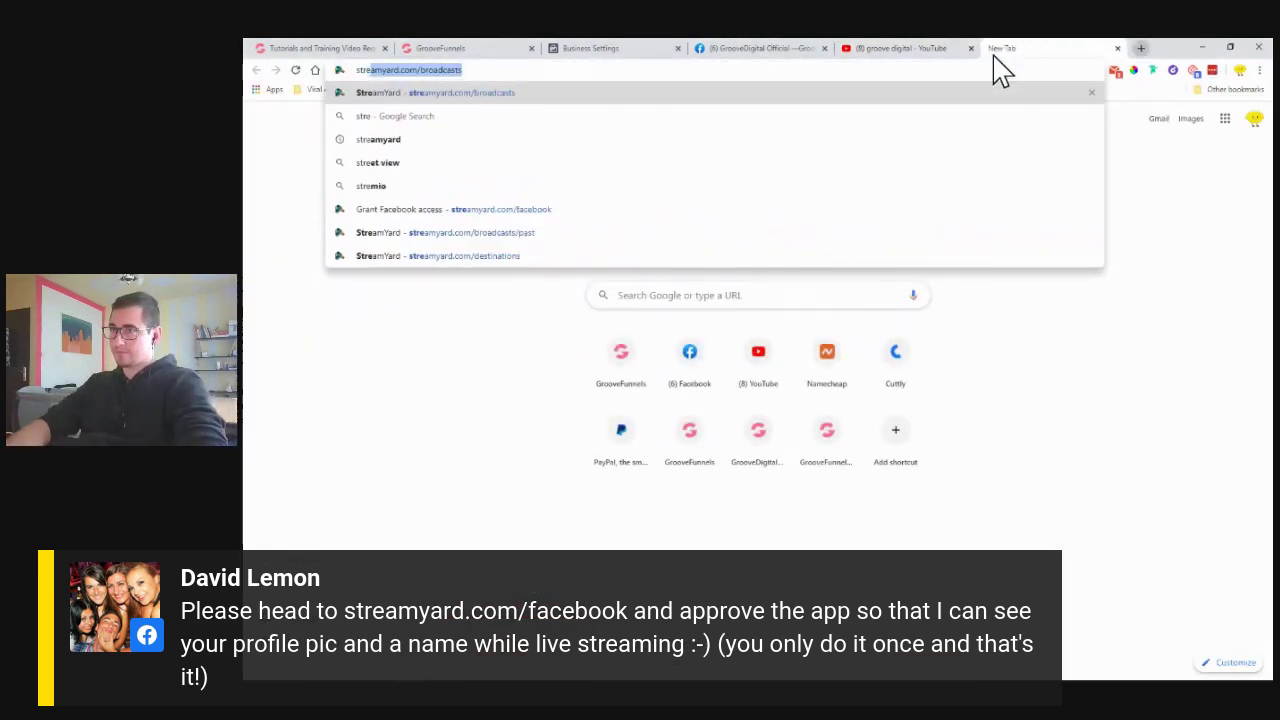
key(Right)
key(BackSpace)
key(BackSpace)
key(BackSpace)
key(BackSpace)
key(BackSpace)
key(BackSpace)
key(BackSpace)
key(BackSpace)
key(BackSpace)
key(BackSpace)
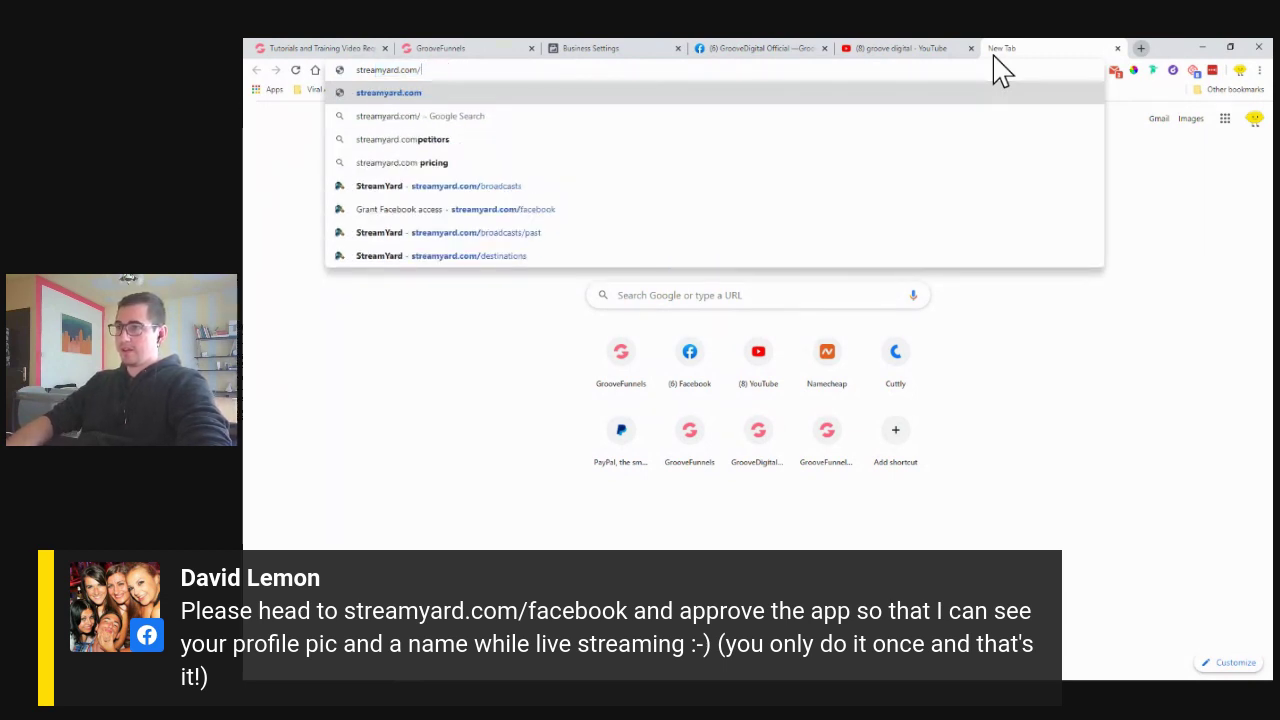
key(Down)
key(Down)
key(Down)
key(Down)
key(Down)
key(Return)
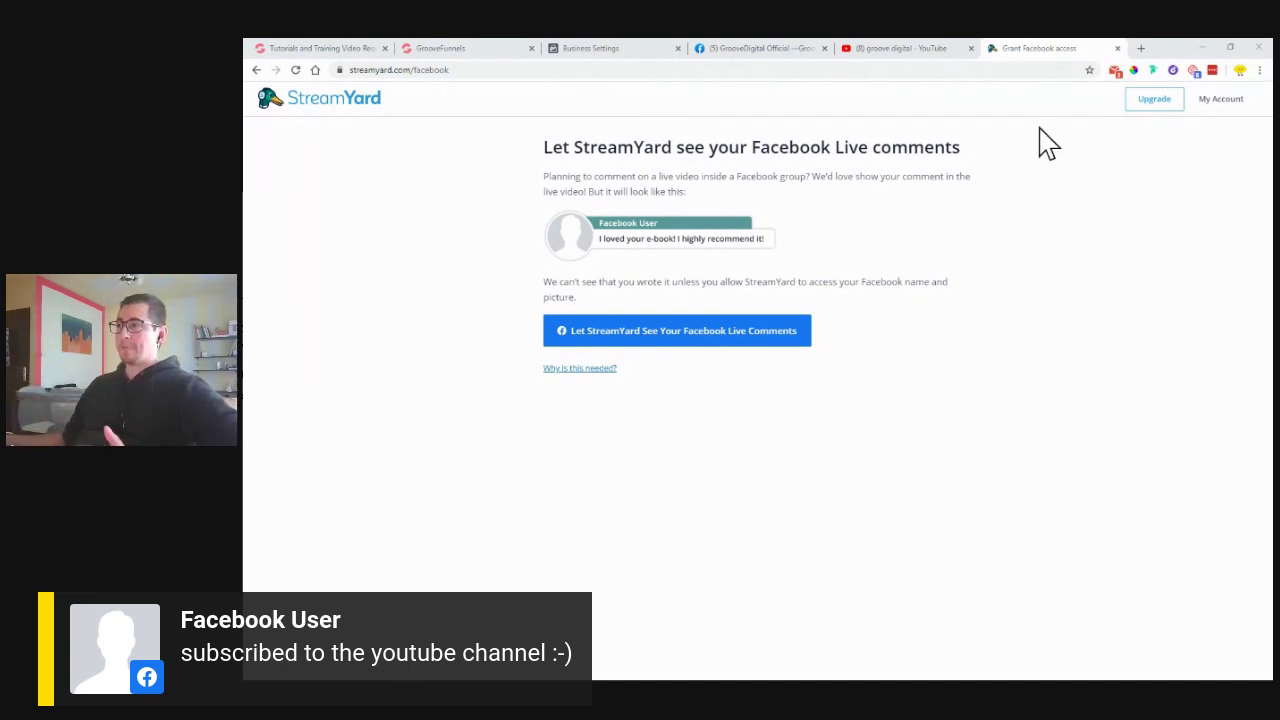
Close the StreamYard access page and return to the pixels list in Facebook Business Settings.
click(1116, 48)
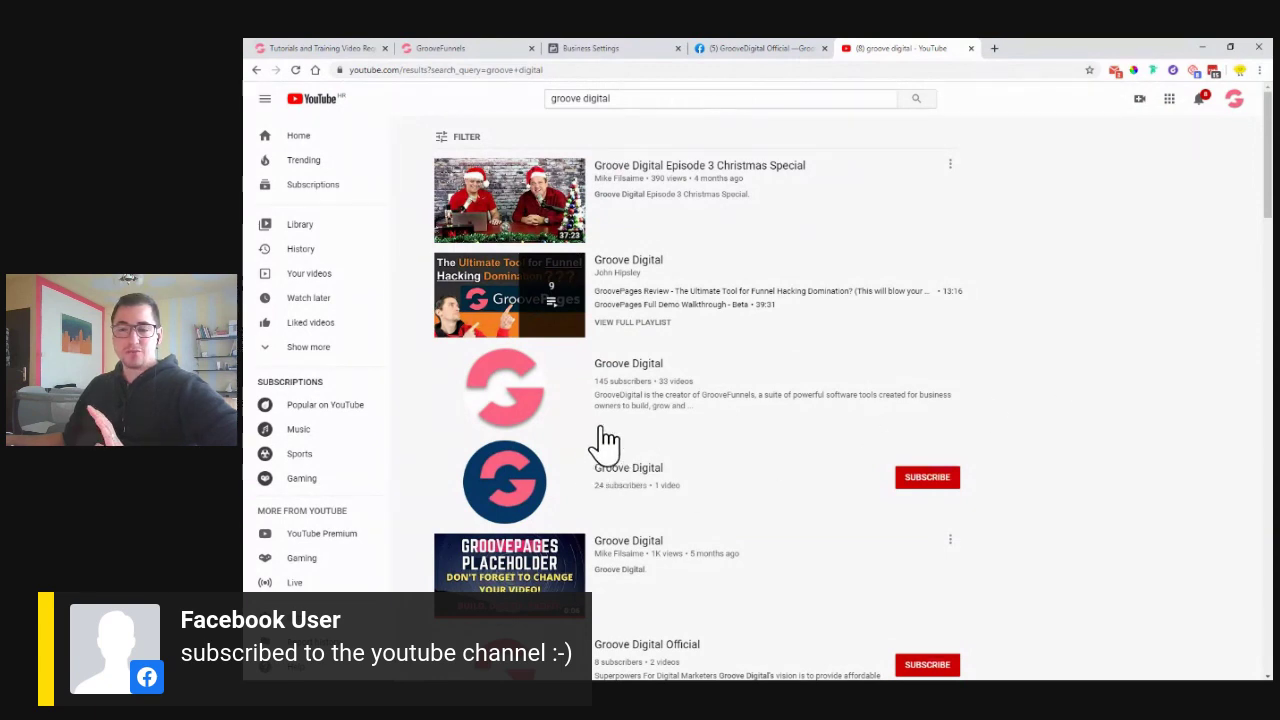
click(580, 48)
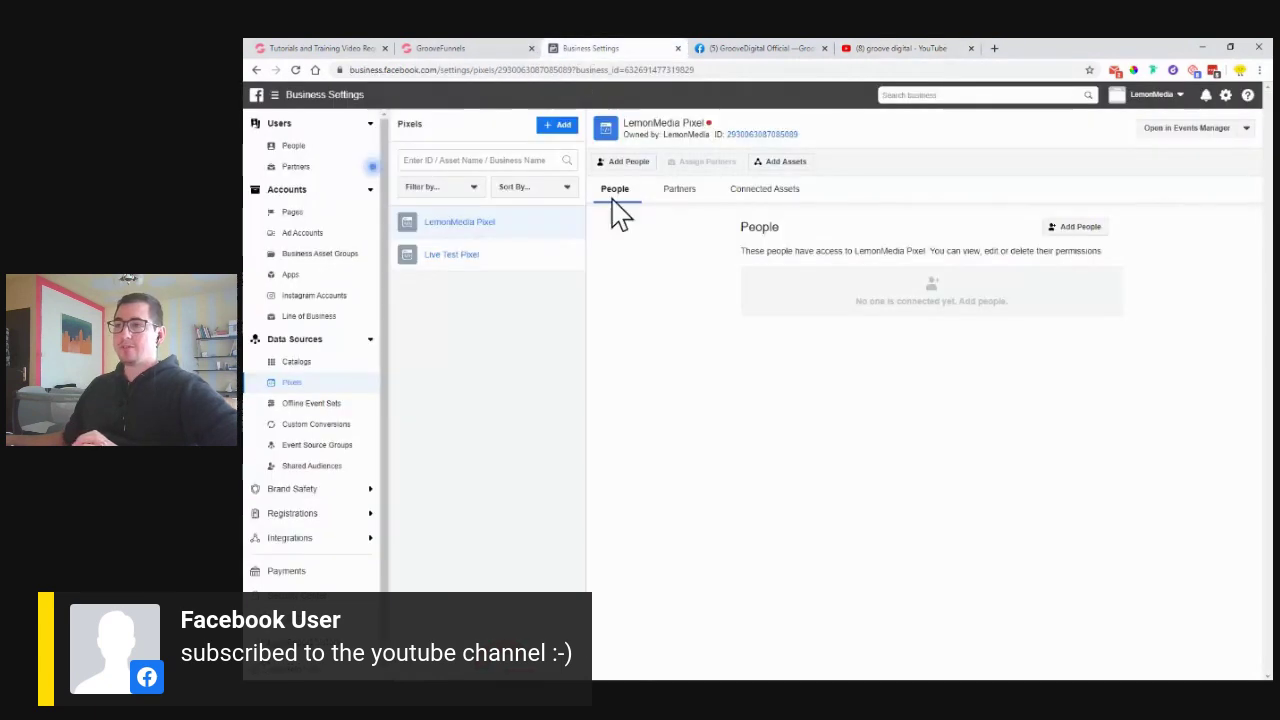